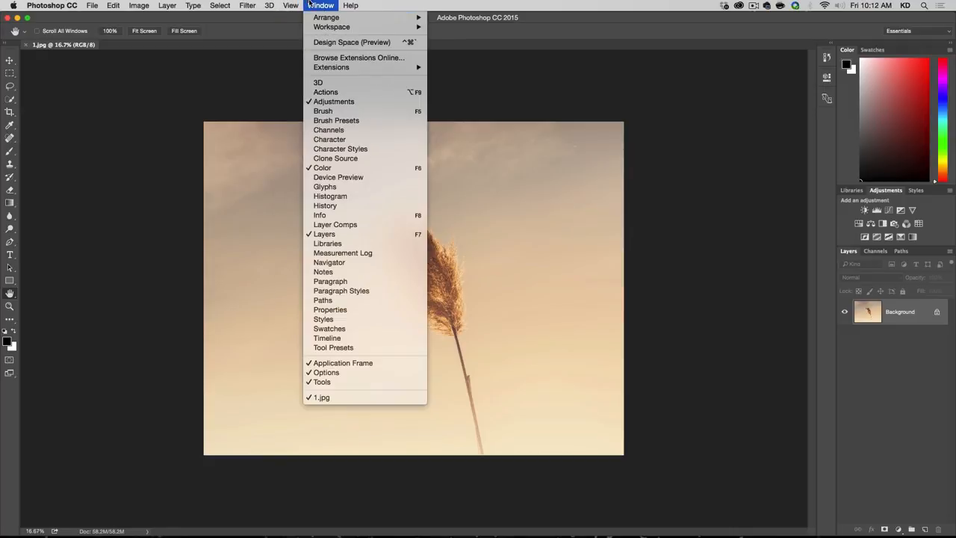
Inspect the upper part of the grass plume at 100% magnification
click(308, 6)
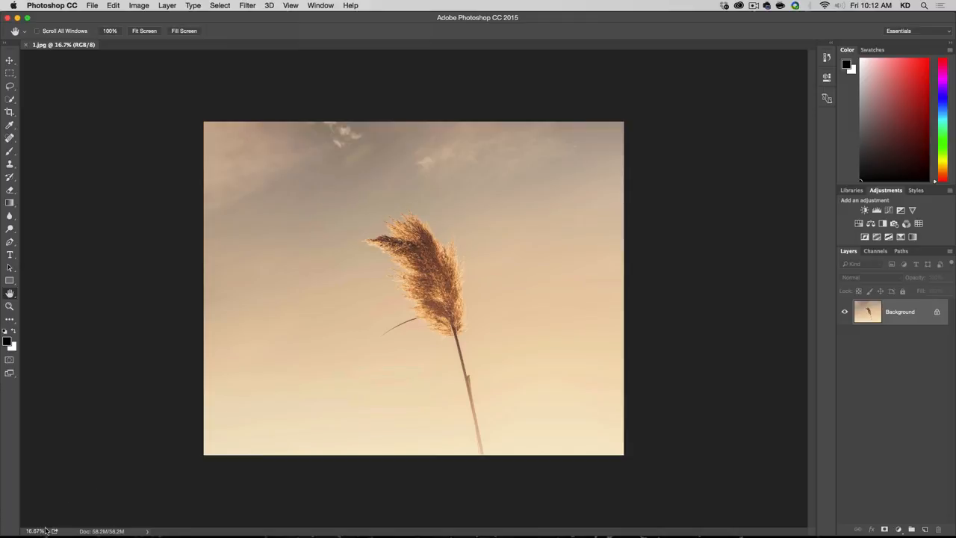
key(super+plus)
key(super+plus)
key(super+plus)
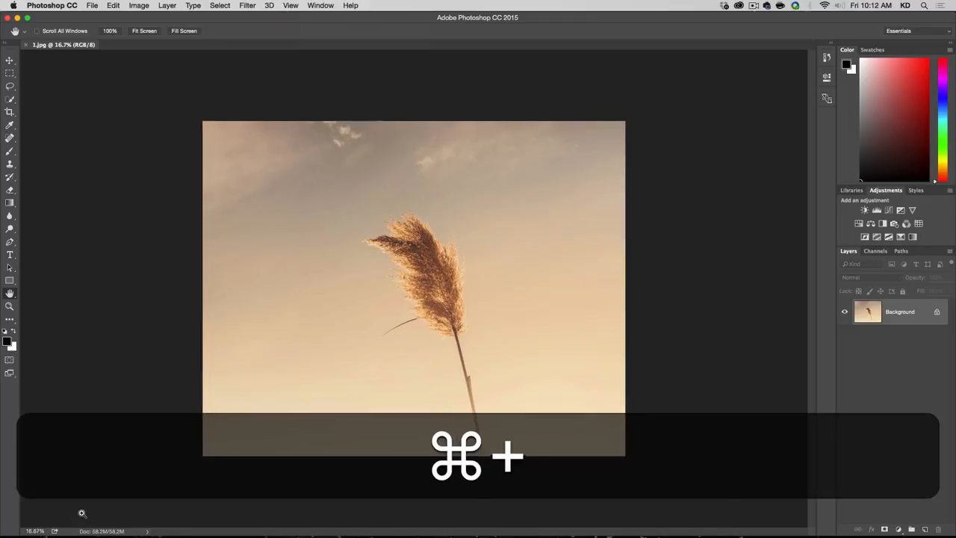
key(super+plus)
key(super+plus)
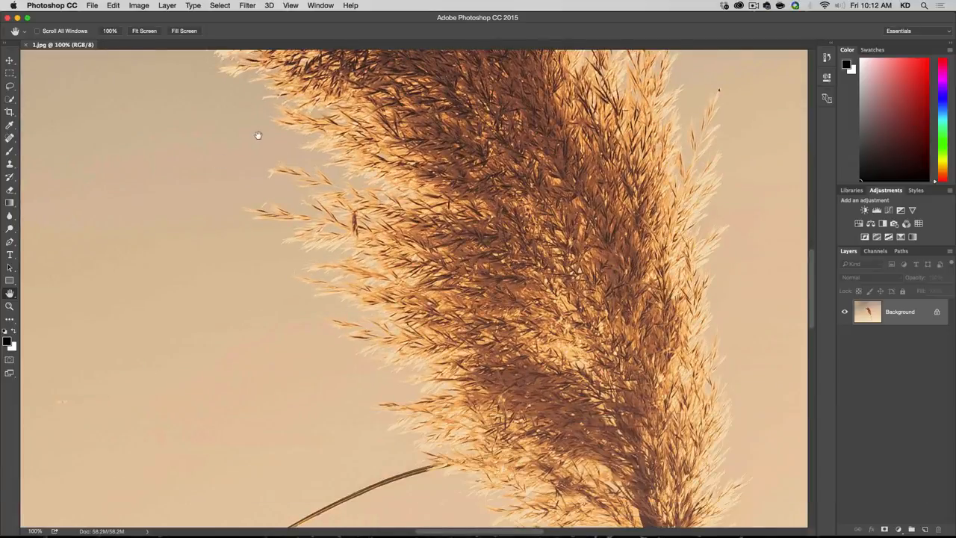
drag(371, 133, 361, 382)
drag(362, 323, 369, 331)
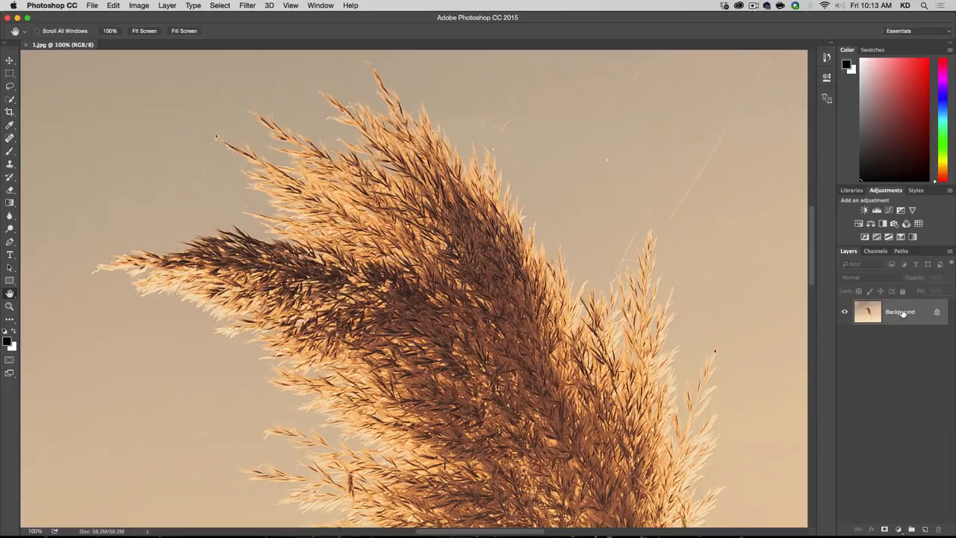
Duplicate the Background layer and convert the copy to a Smart Object
drag(909, 311, 924, 528)
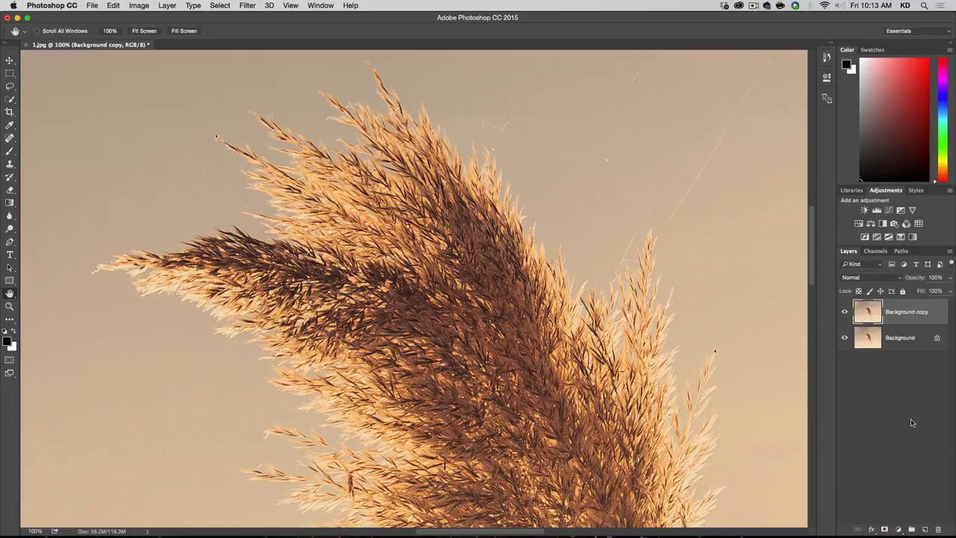
right_click(917, 314)
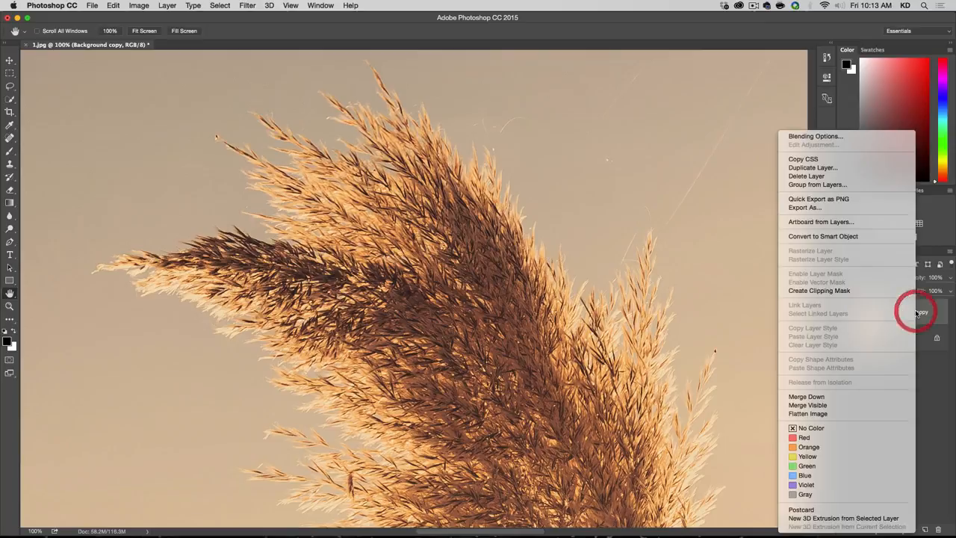
click(864, 238)
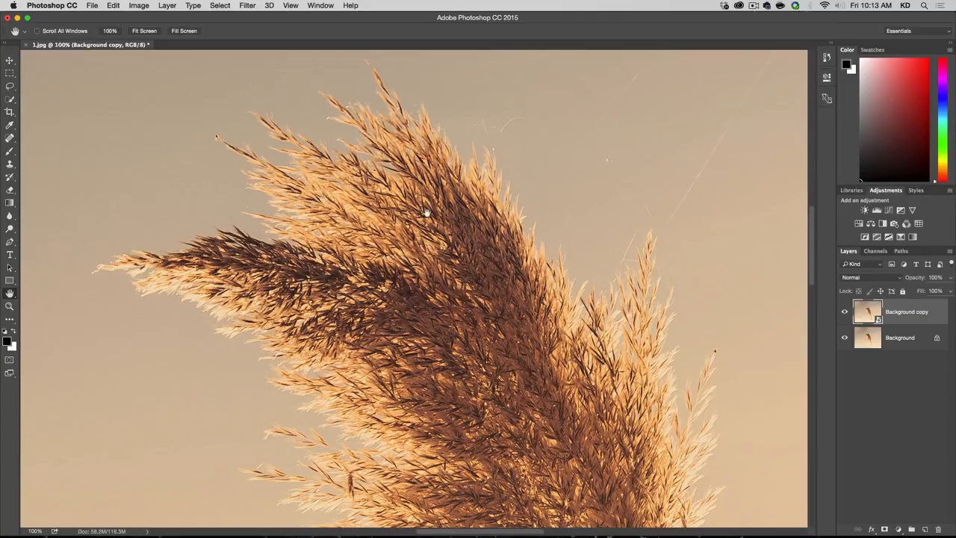
Start an Unsharp Mask filter on the copied layer with Amount 100% and Radius 0.3 pixels
click(251, 5)
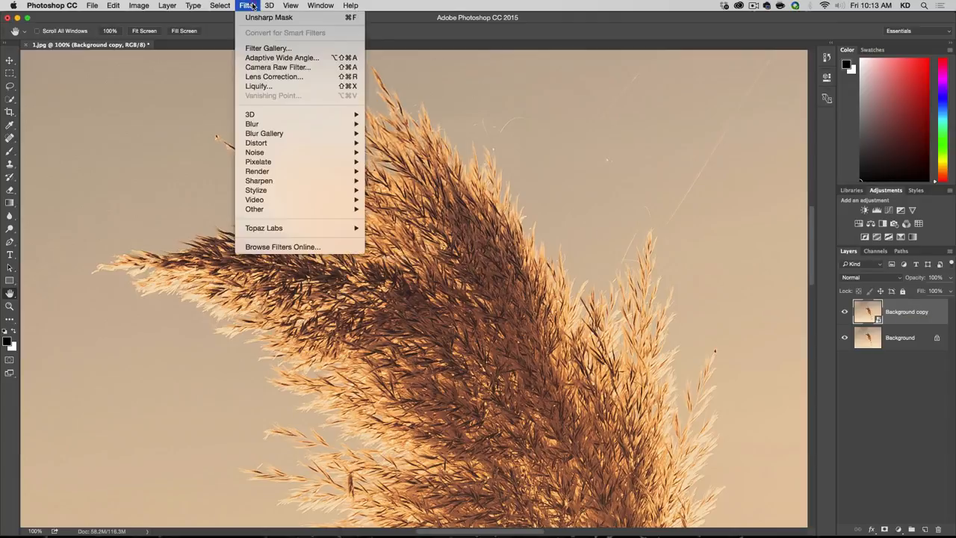
mouse_move(284, 183)
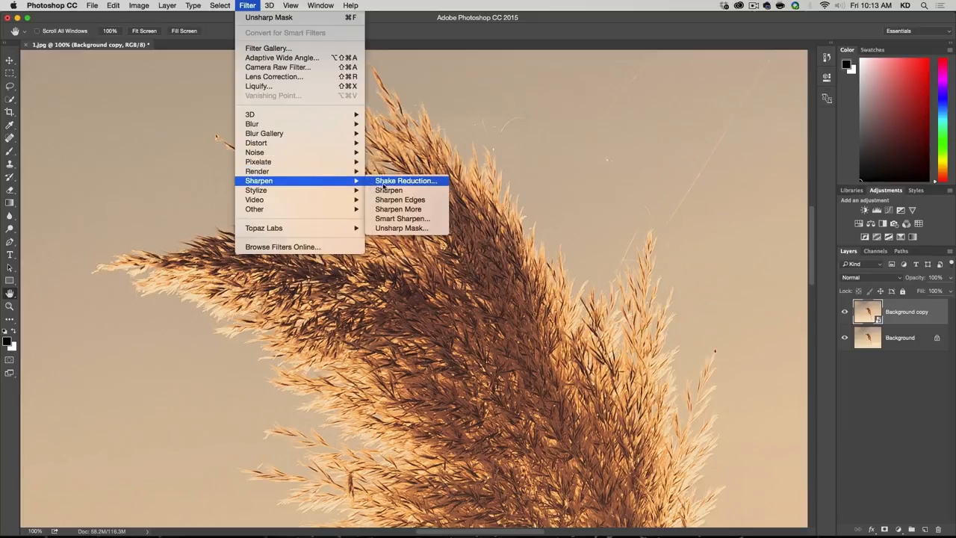
click(401, 227)
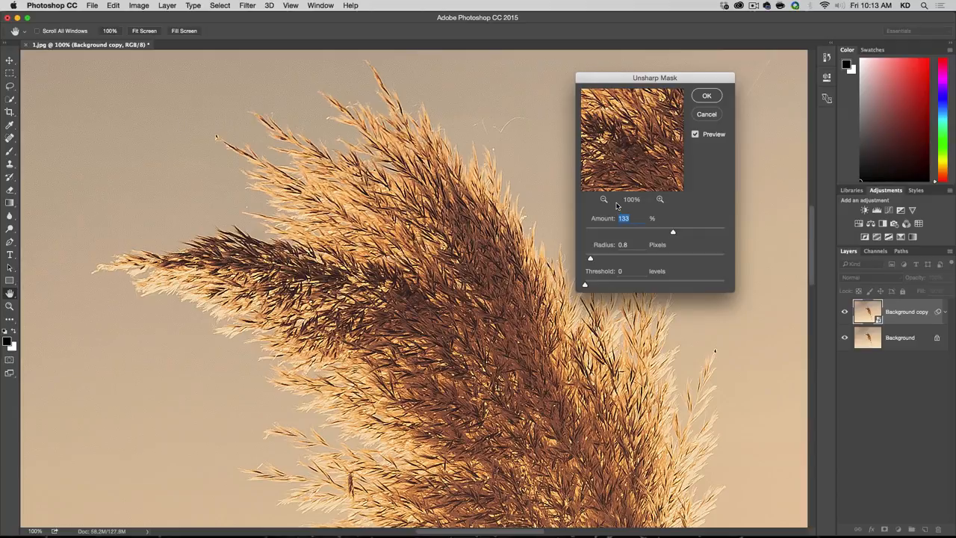
text(100)
key(Tab)
text(.3)
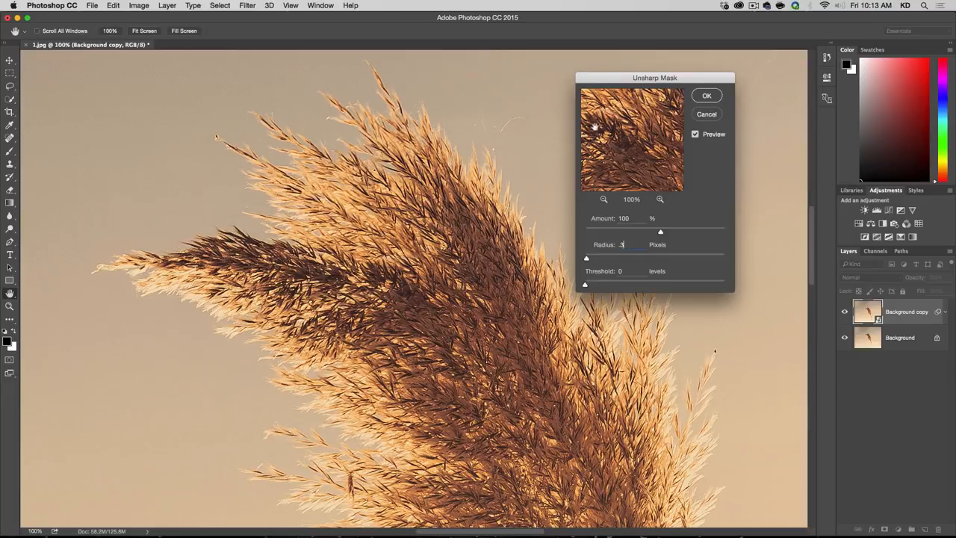
Compare the image with and without the sharpening preview, and set Amount to 130% and Radius to 0.8 pixels
click(695, 135)
click(696, 135)
drag(674, 77, 696, 65)
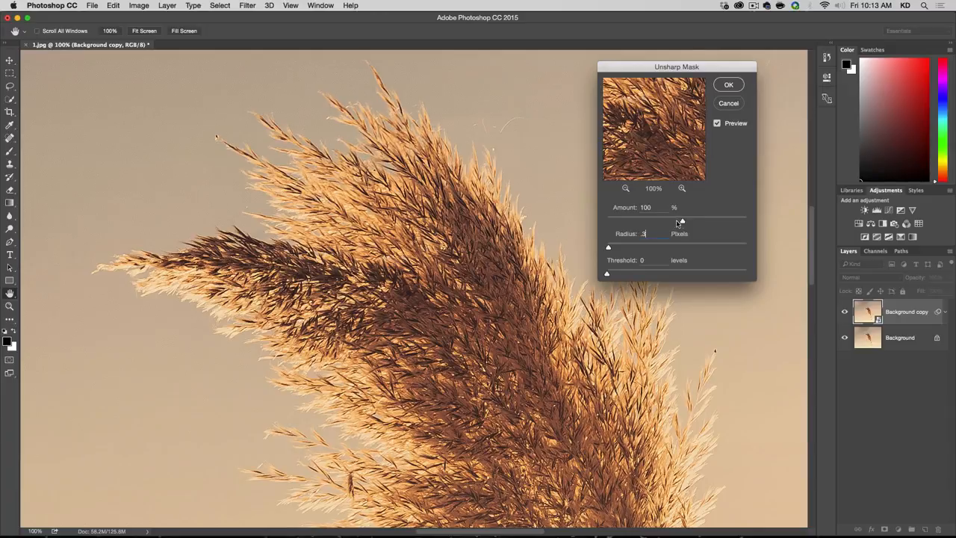
drag(684, 223, 694, 222)
click(612, 246)
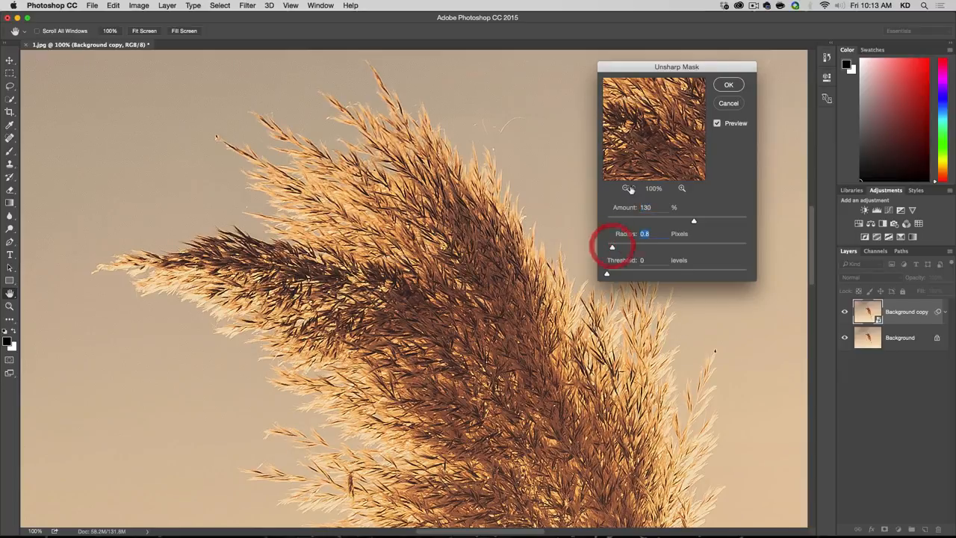
Examine the grass plume's detail from top to bottom with the Unsharp Mask preview off and on
click(719, 124)
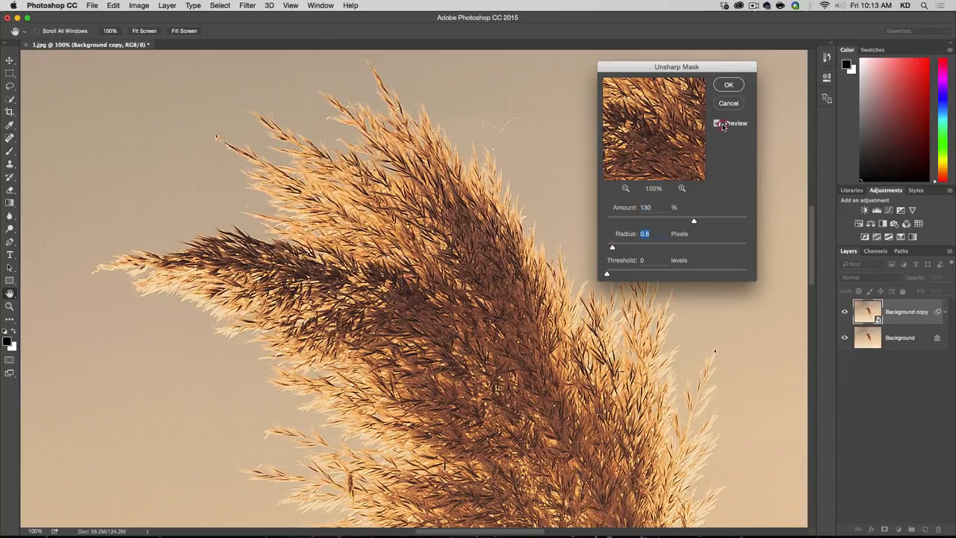
click(316, 264)
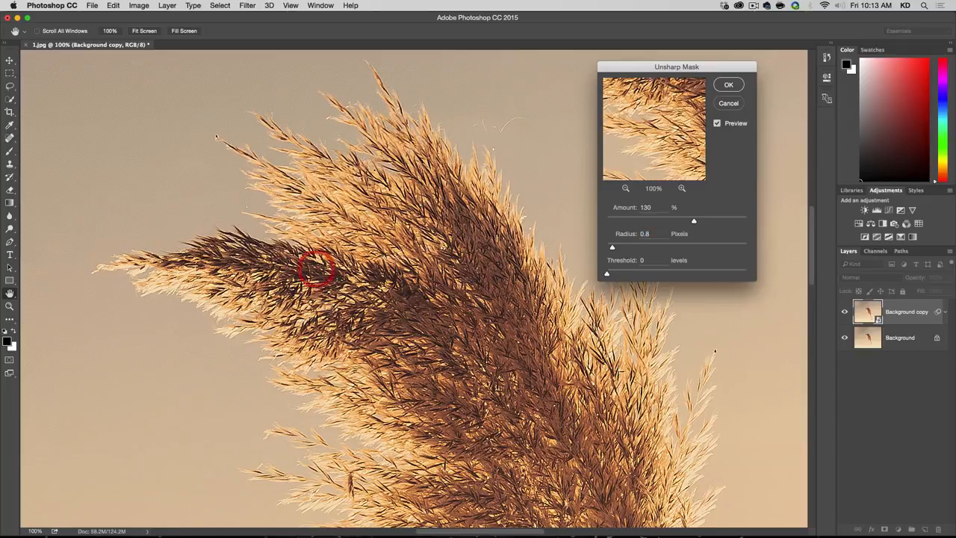
key(space)
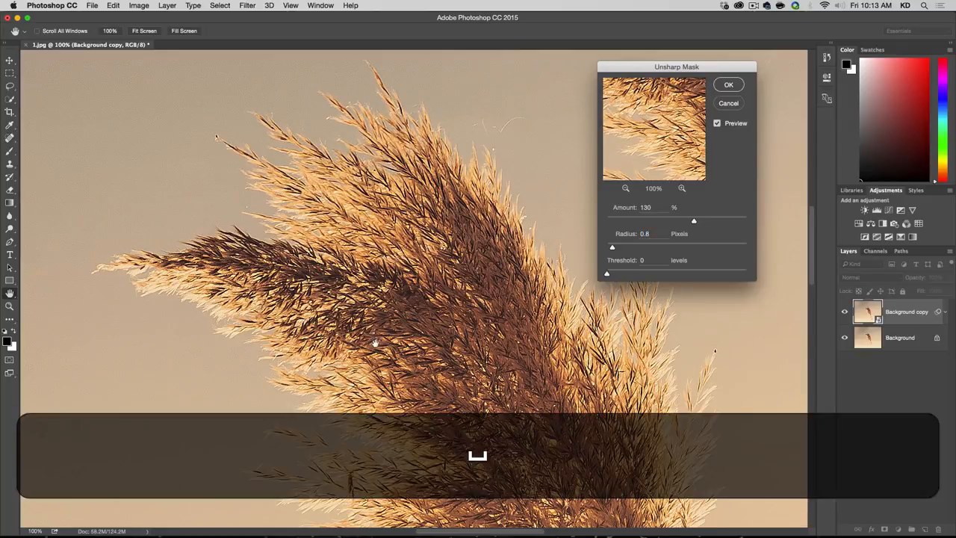
drag(377, 343, 348, 236)
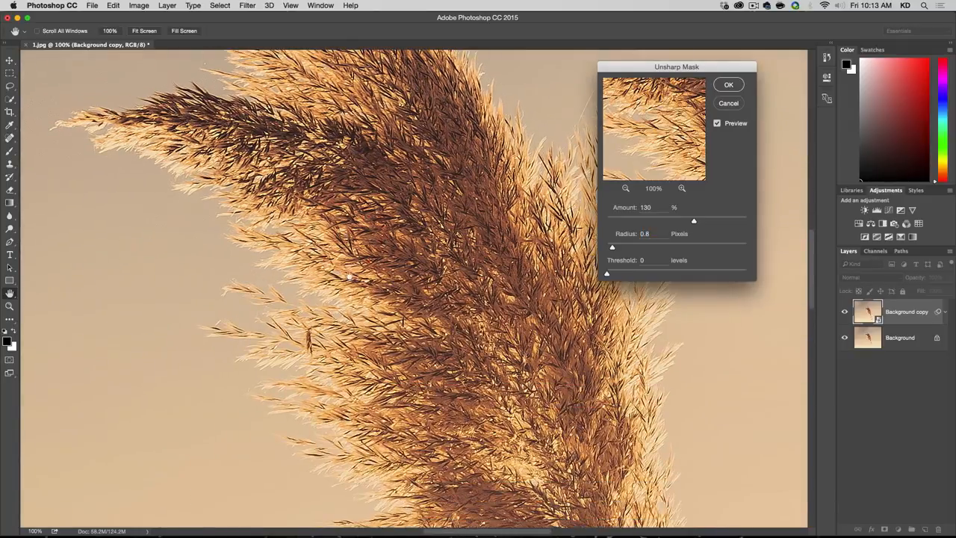
drag(360, 289, 340, 209)
click(339, 209)
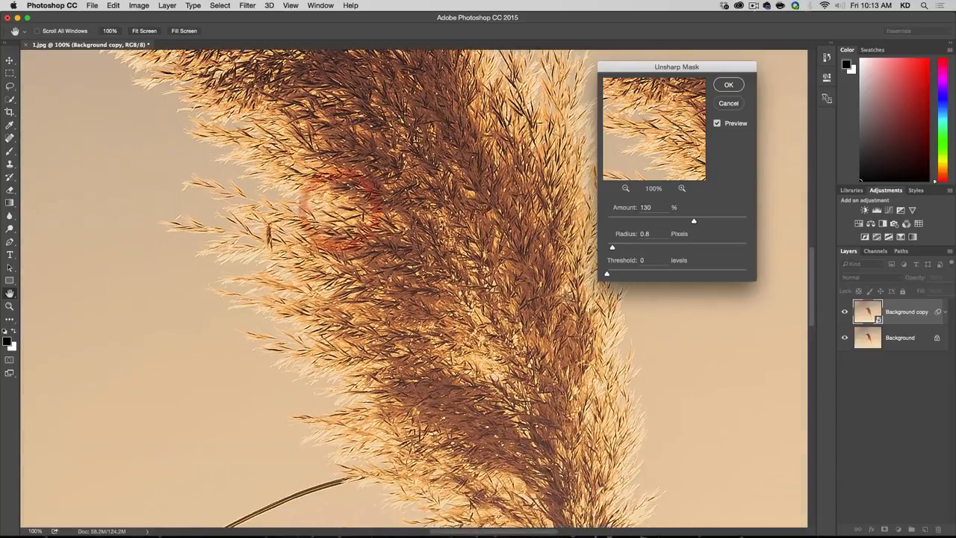
click(718, 123)
click(718, 124)
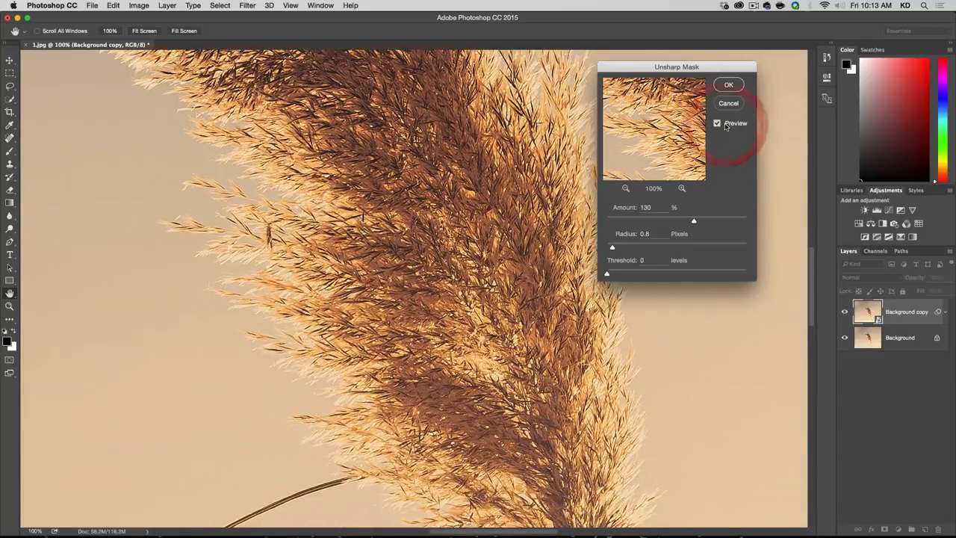
key(space)
drag(313, 148, 325, 345)
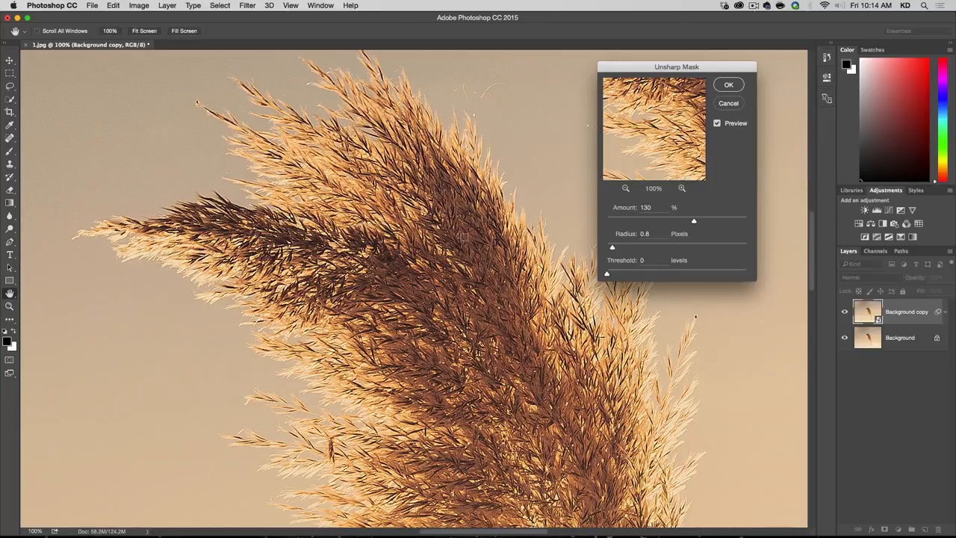
click(717, 124)
click(717, 124)
Try small Radius and Amount variations, settle on 130% and 0.8 pixels, and apply the Unsharp Mask
mouse_move(620, 249)
mouse_down()
mouse_move(718, 249)
mouse_move(614, 248)
mouse_up()
drag(611, 248, 612, 249)
mouse_move(693, 222)
mouse_down()
mouse_move(729, 223)
mouse_move(636, 219)
mouse_move(719, 223)
mouse_move(691, 224)
mouse_up()
click(691, 222)
text(130)
key(Tab)
text(8)
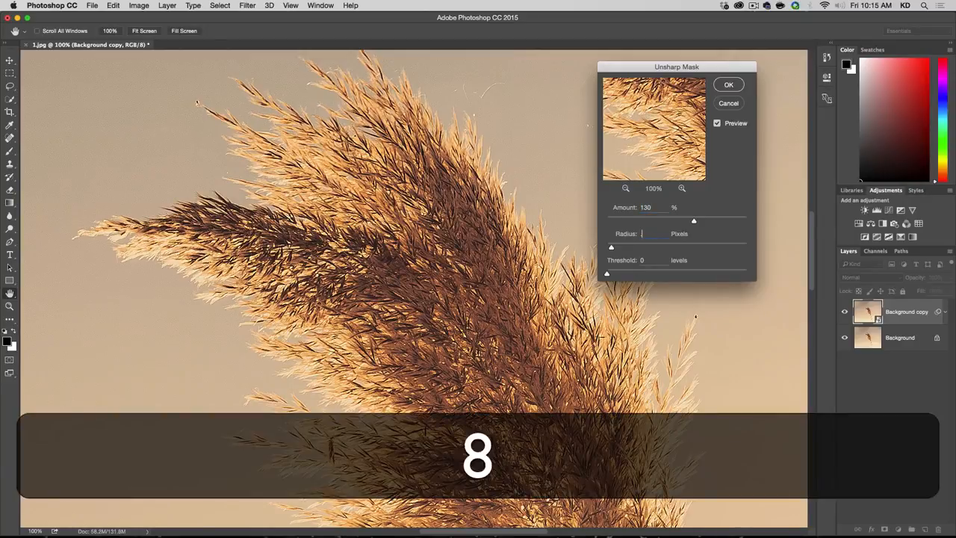
click(729, 124)
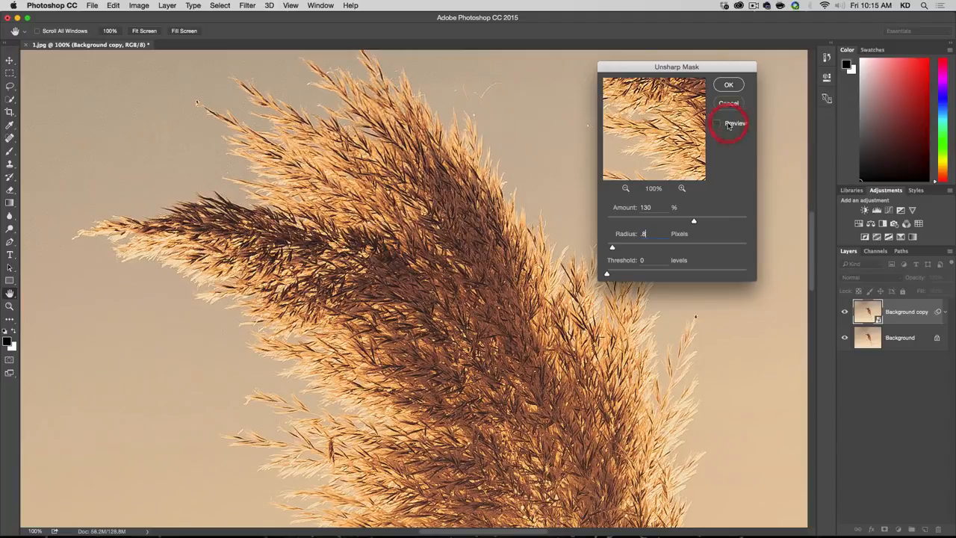
click(729, 124)
click(730, 85)
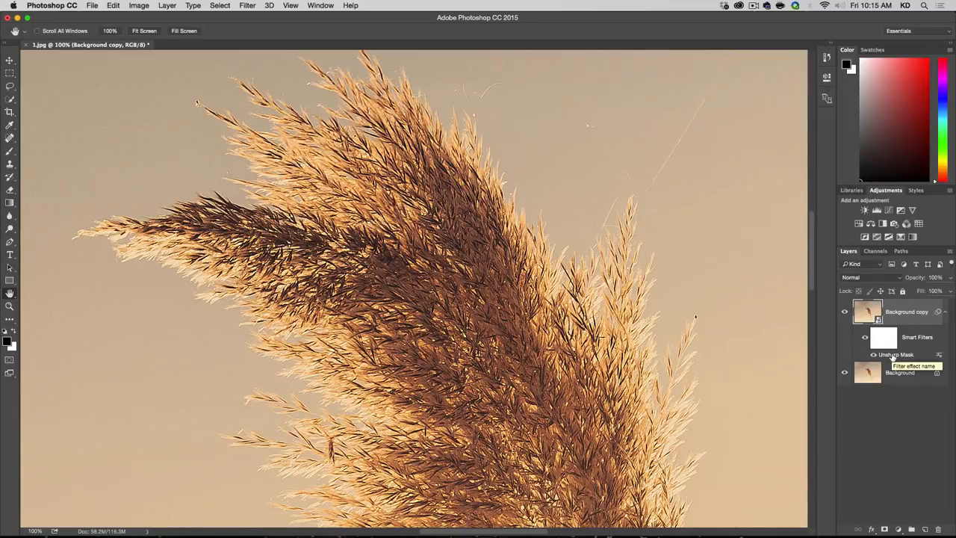
Edit the Unsharp Mask smart filter on the copied layer to Amount 120% and Radius 0.7 pixels
double_click(892, 356)
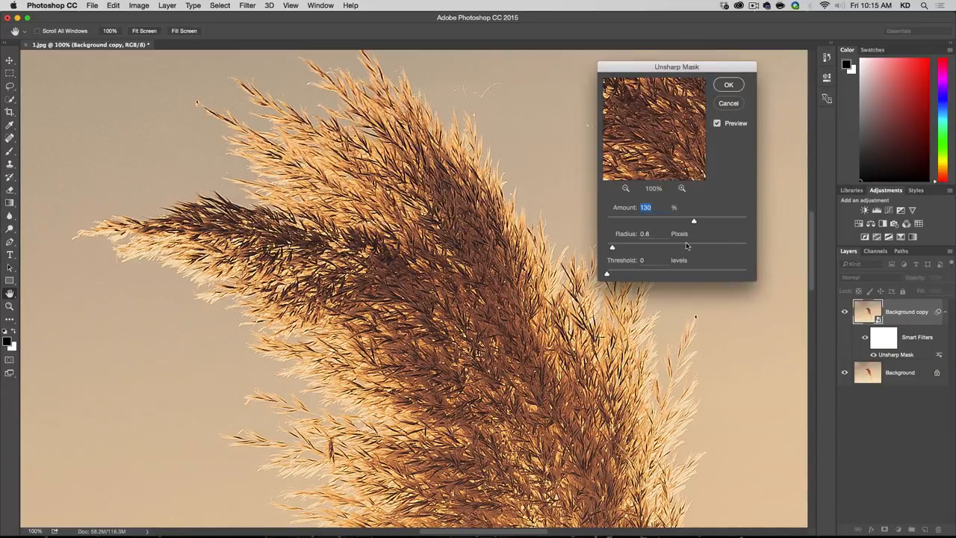
text(120)
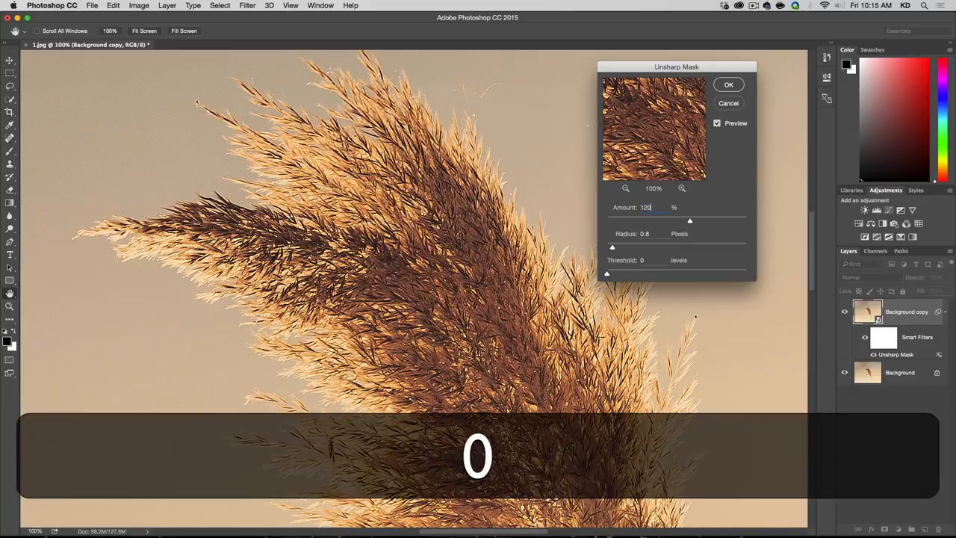
key(Tab)
key(Down)
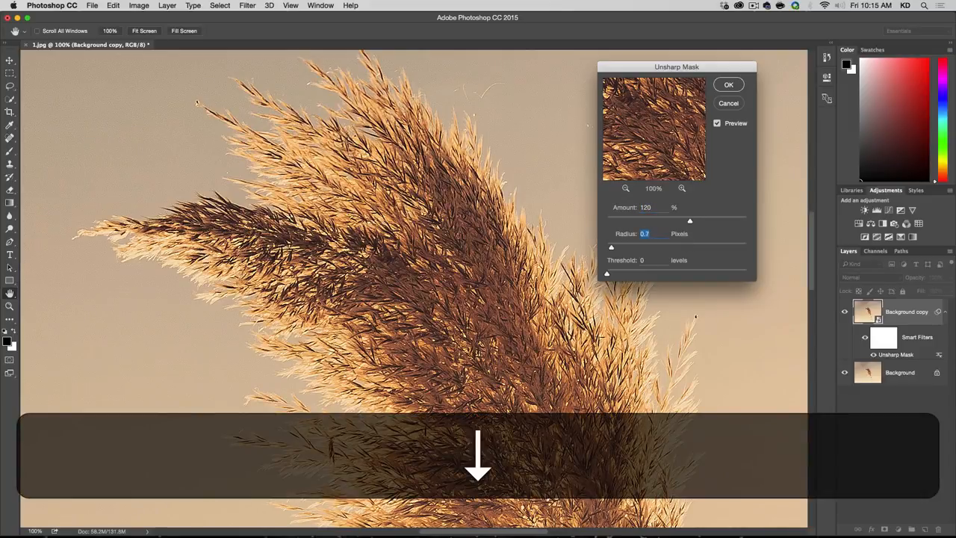
key(Return)
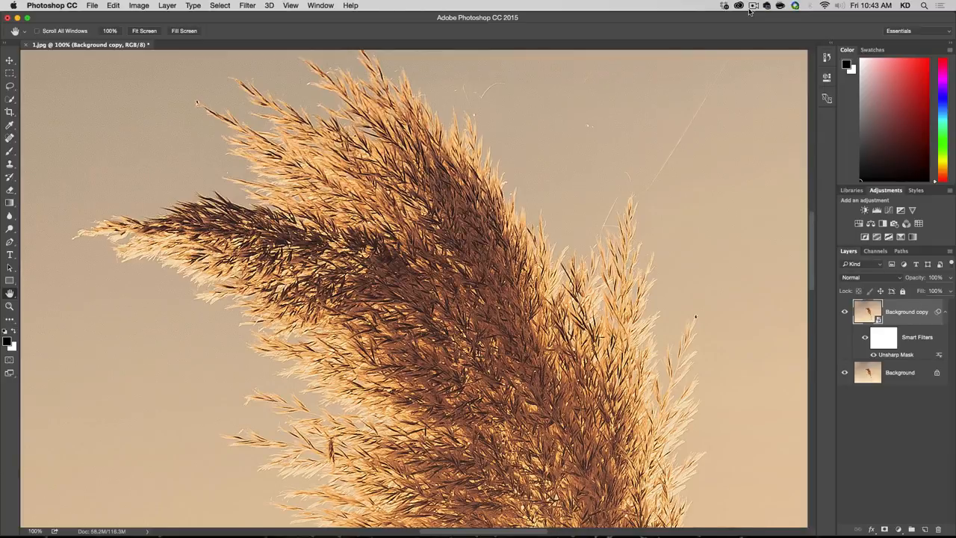
Open 2.jpg from the Episode-018-Source-Files folder in Photoshop
click(850, 310)
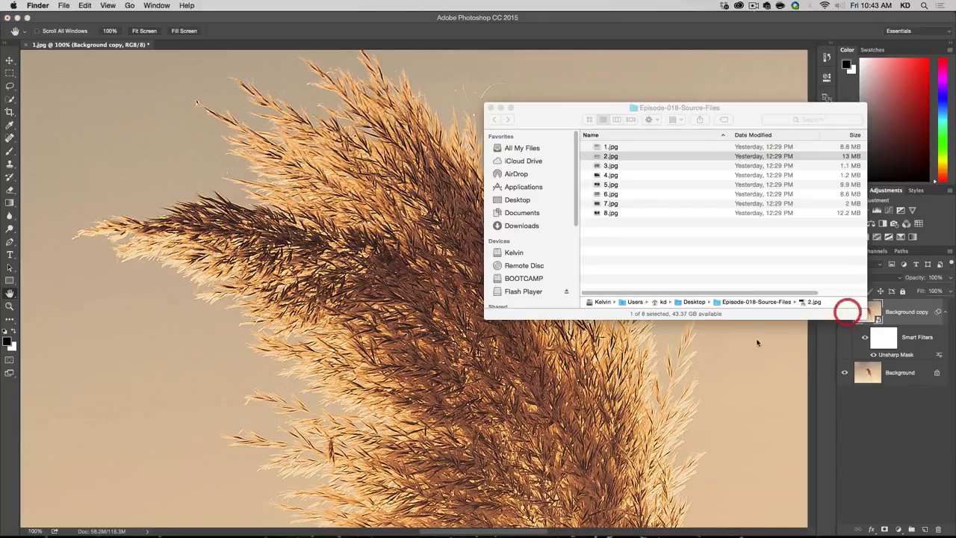
click(609, 157)
click(609, 157)
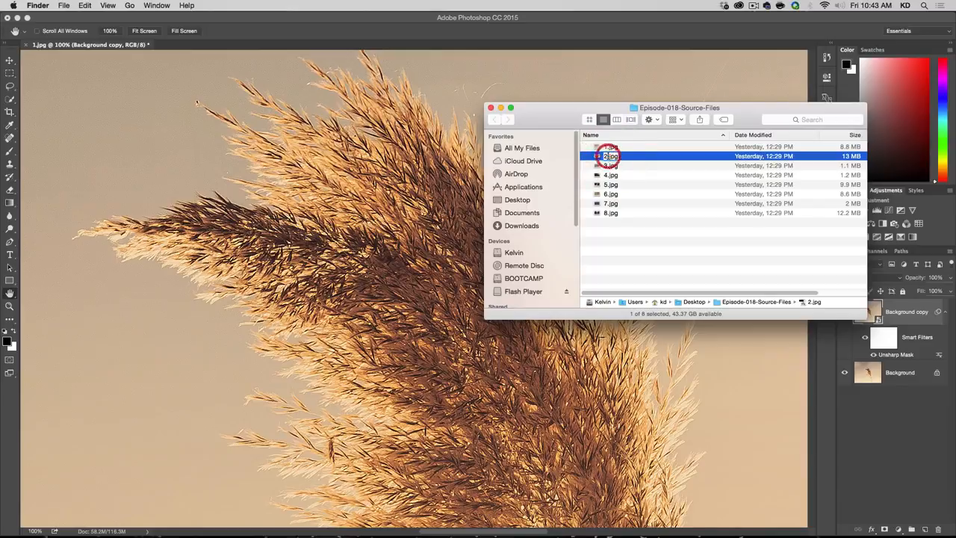
key(Escape)
double_click(624, 156)
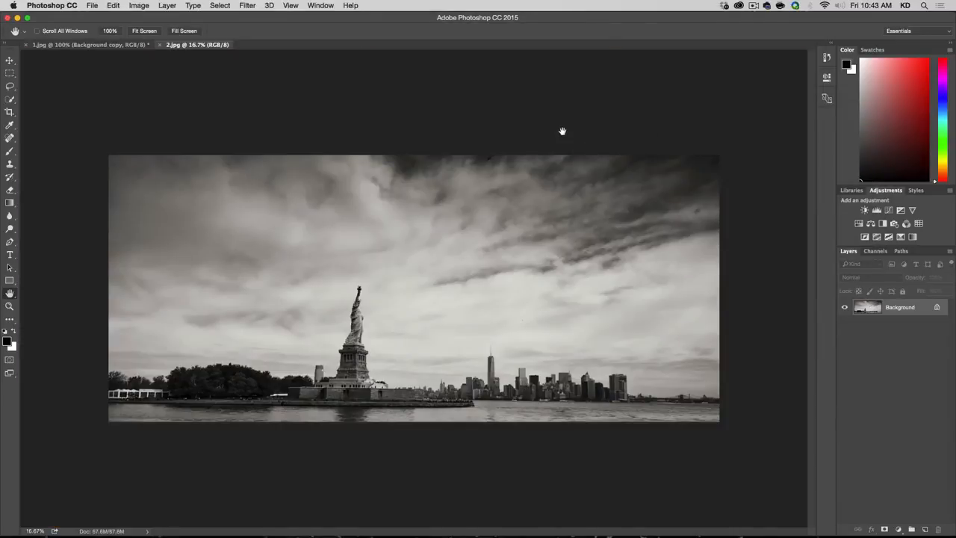
Examine the statue, its pedestal, the skyline and the sky of 2.jpg at 100% magnification
key(super+plus)
key(super+plus)
key(super+plus)
key(super+plus)
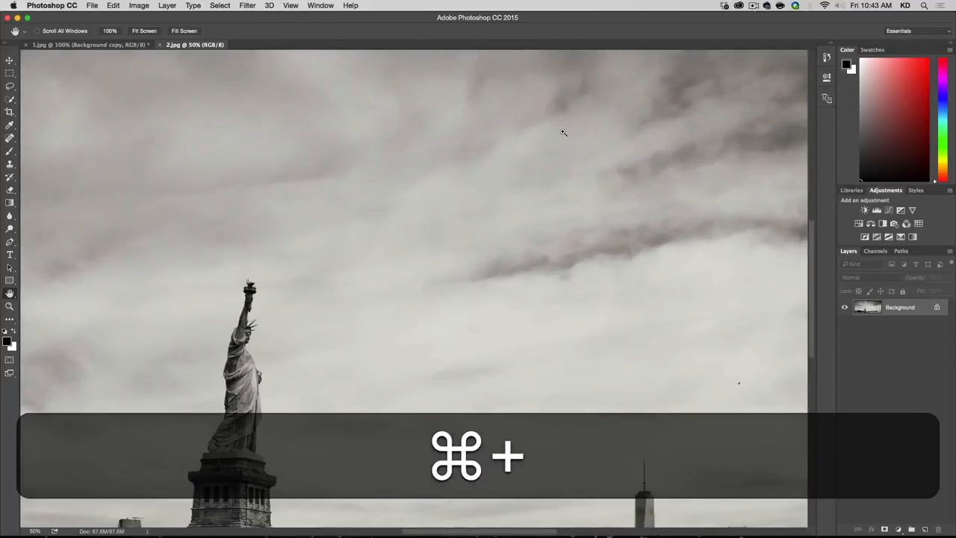
key(super+plus)
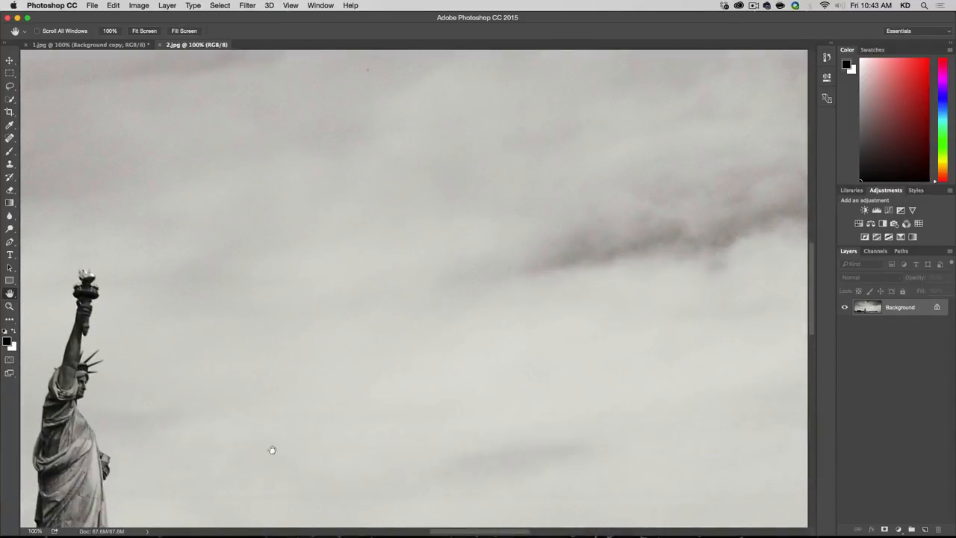
drag(271, 451, 453, 296)
click(386, 239)
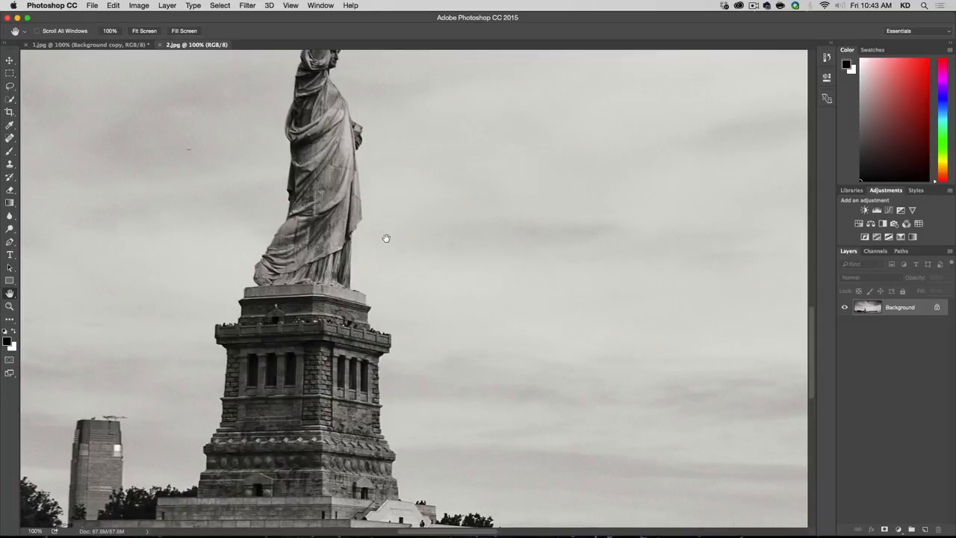
drag(374, 246, 292, 179)
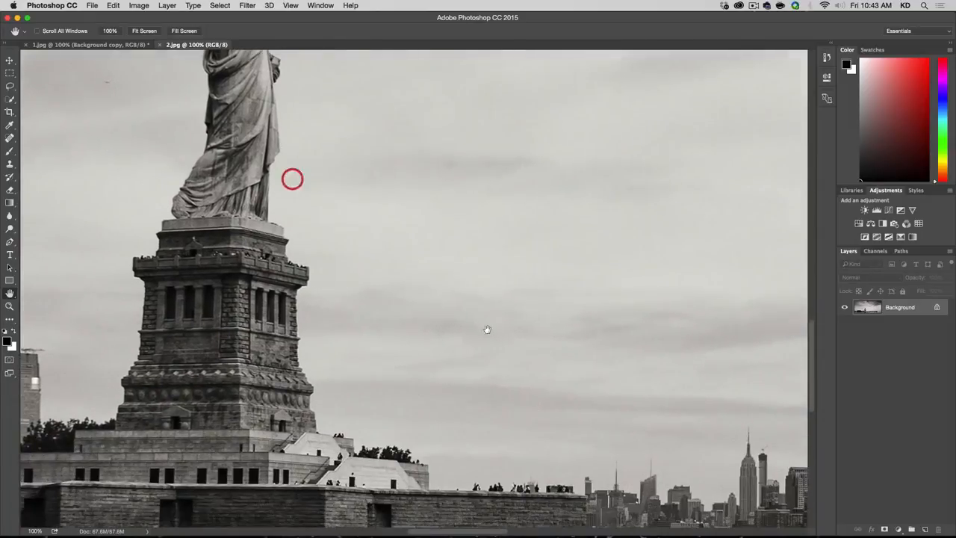
drag(530, 327, 451, 260)
drag(618, 296, 222, 237)
drag(535, 255, 586, 236)
drag(365, 223, 651, 242)
drag(390, 214, 400, 337)
drag(390, 251, 382, 329)
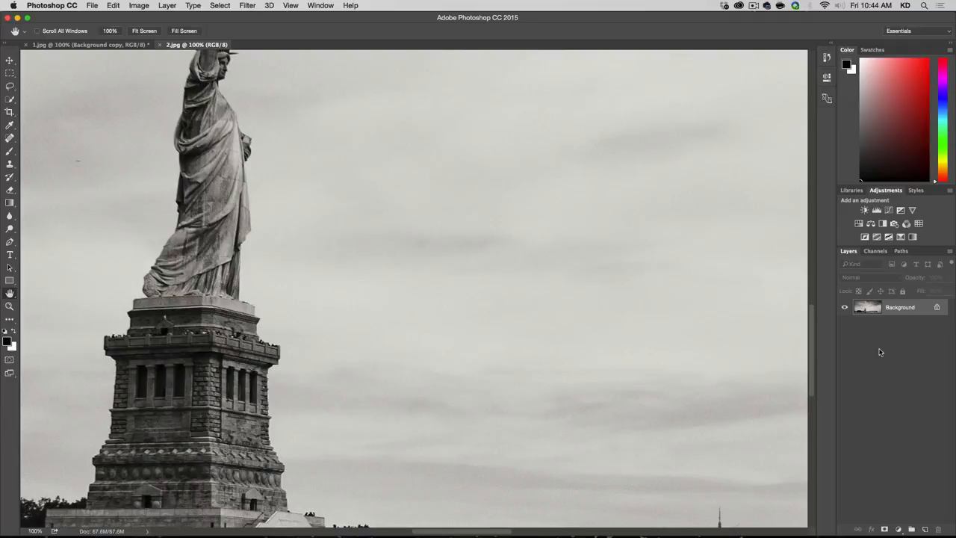
Duplicate the Background layer of 2.jpg and convert the copy to a smart object
drag(912, 308, 925, 528)
right_click(917, 308)
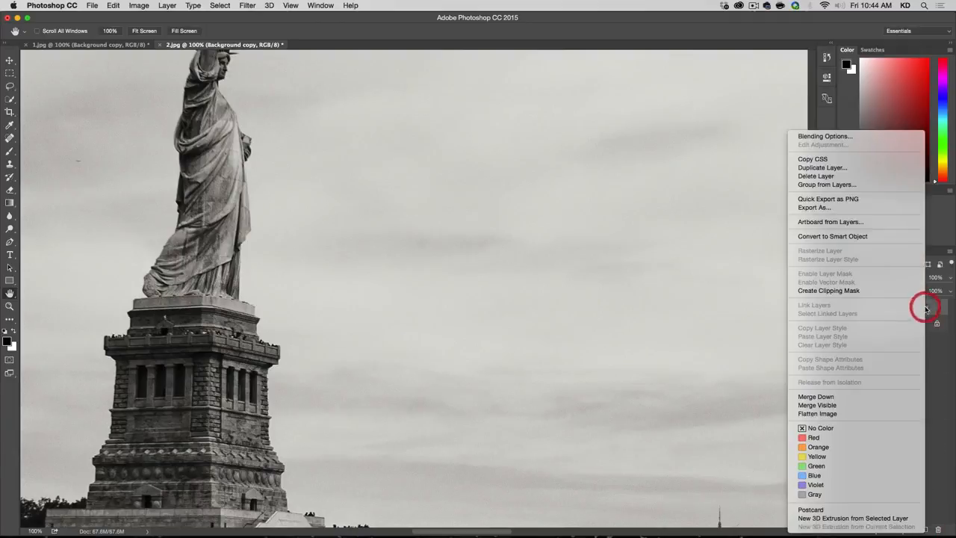
click(878, 236)
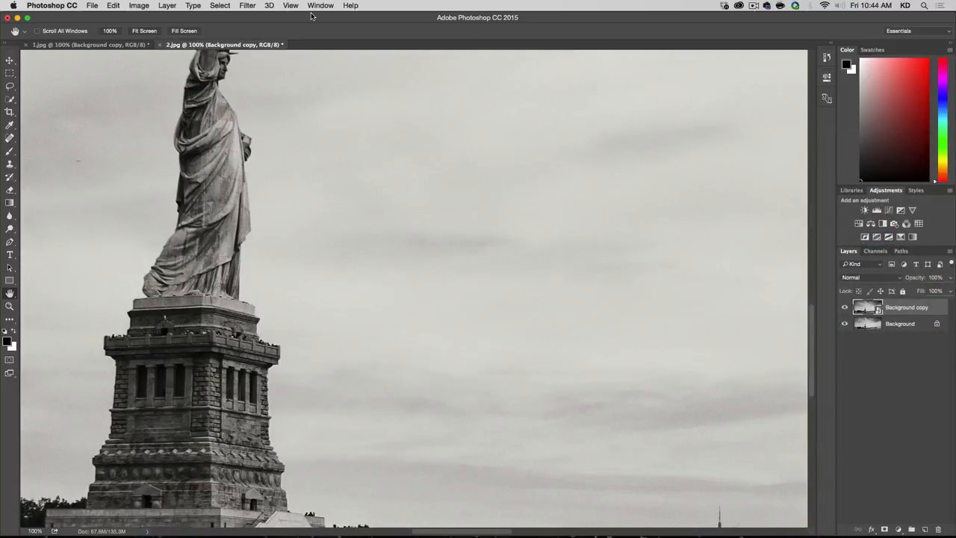
Open the Camera Raw Filter on the smart object and set Detail sharpening to Amount 82 and Radius 0.8
click(249, 5)
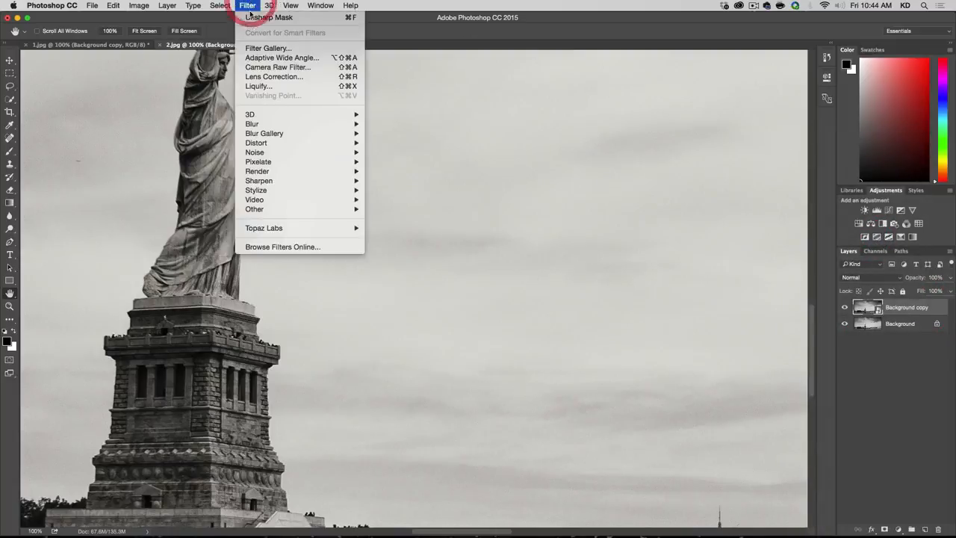
click(281, 68)
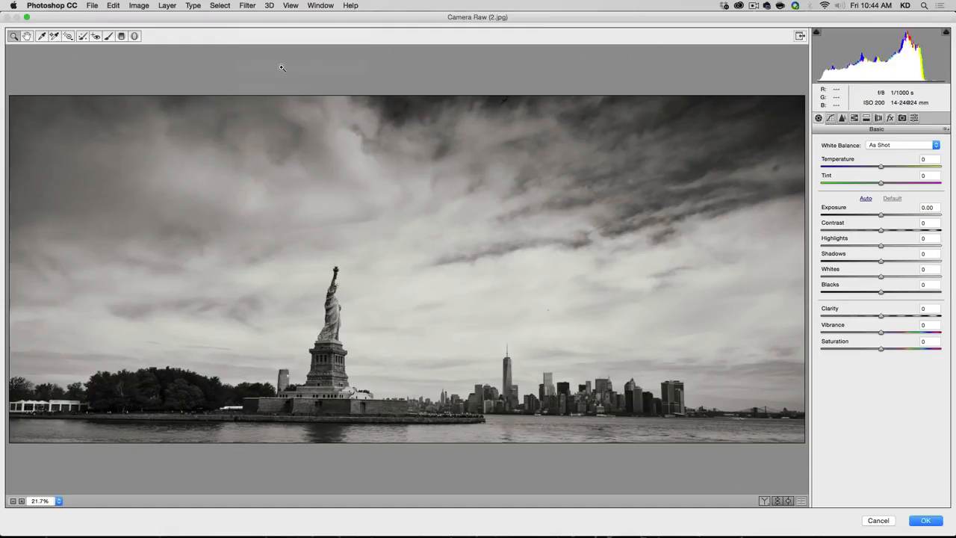
click(344, 305)
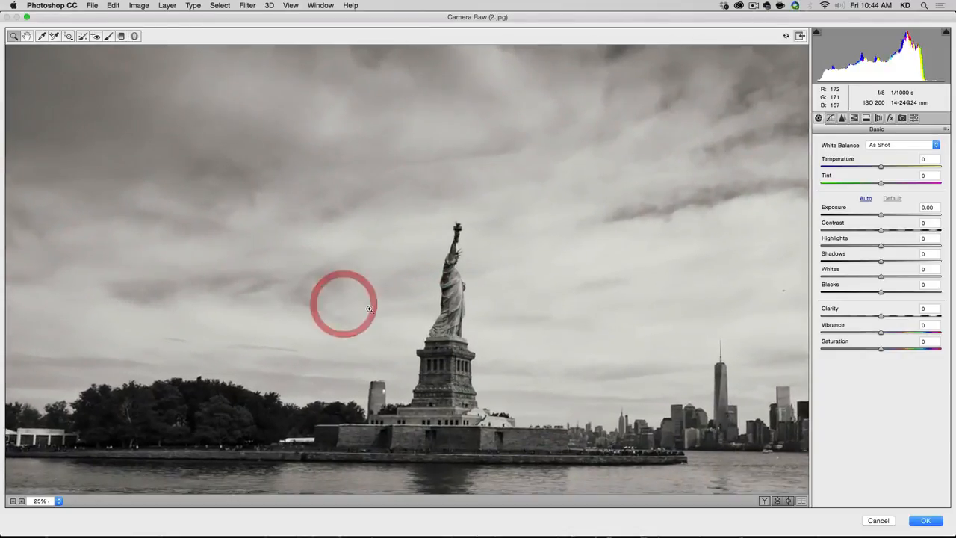
click(403, 294)
click(454, 228)
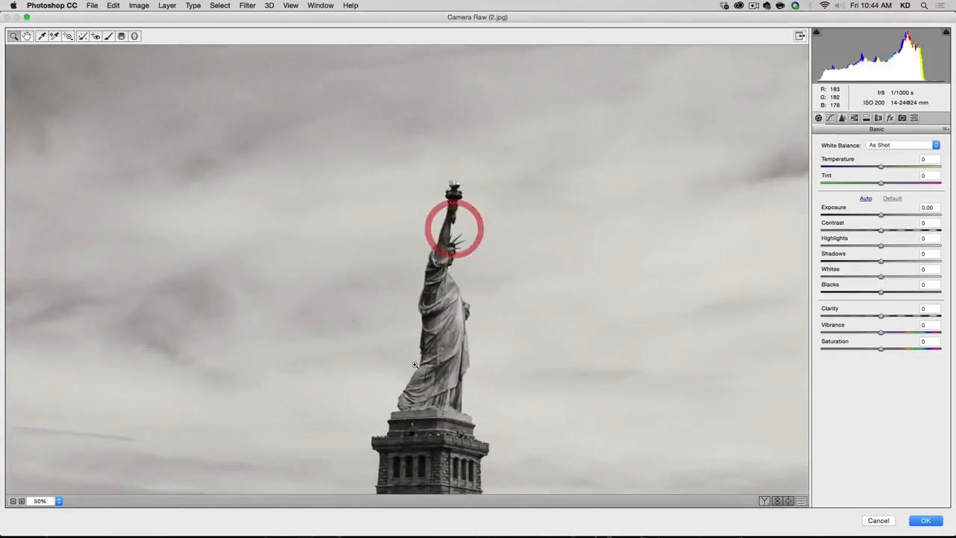
click(433, 455)
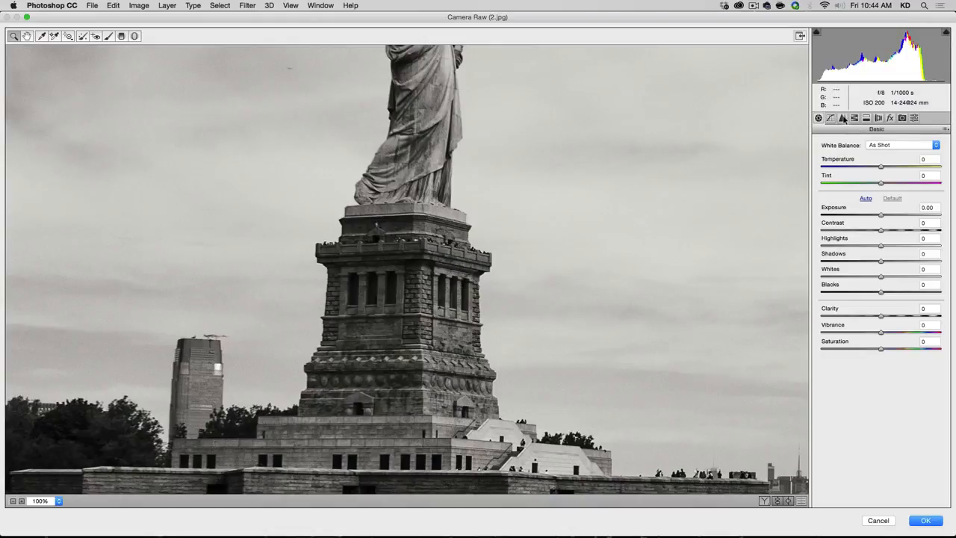
click(842, 118)
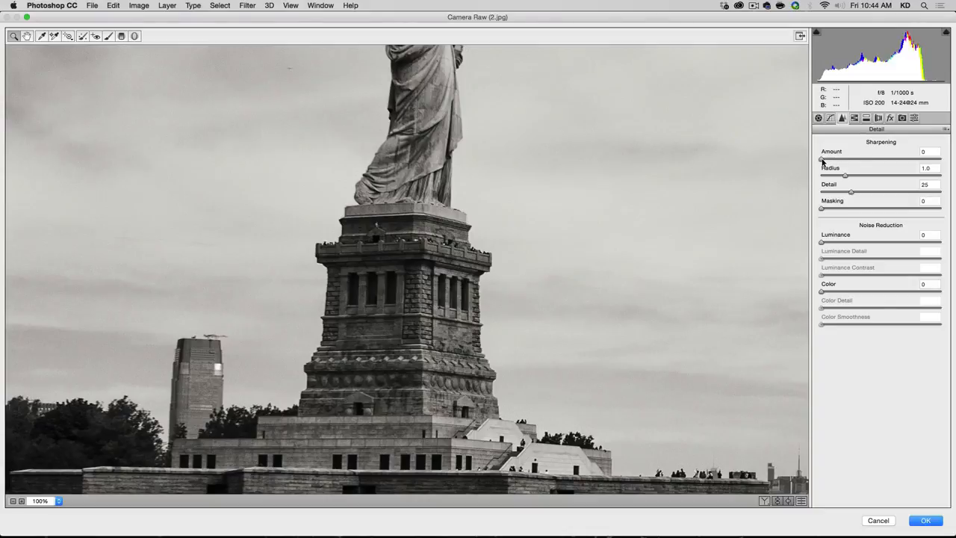
drag(822, 161, 887, 159)
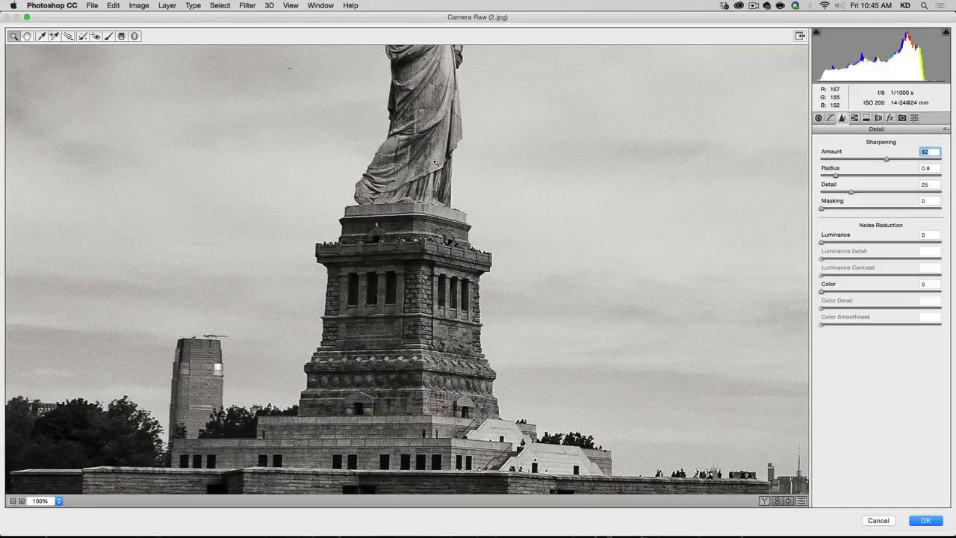
Compare the statue side by side before and after sharpening
key(space)
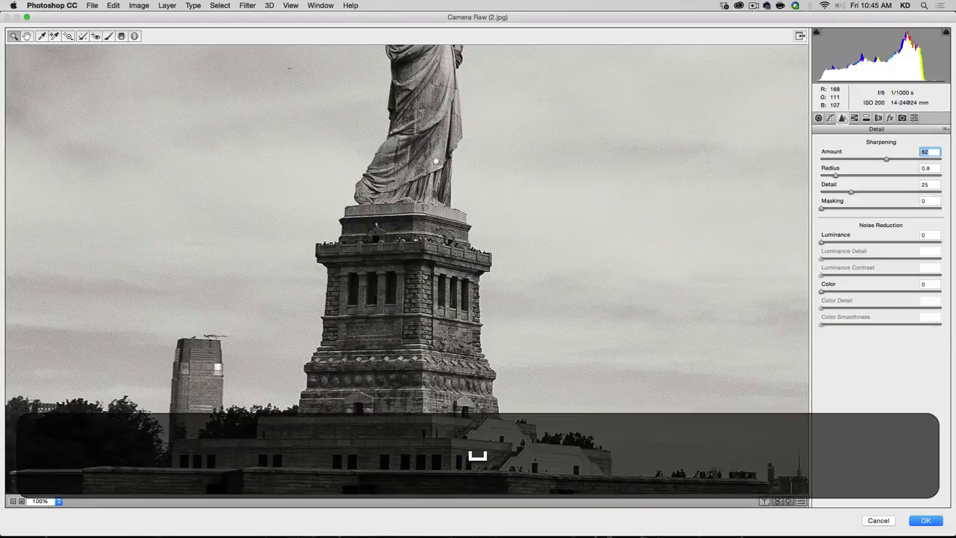
drag(437, 160, 372, 275)
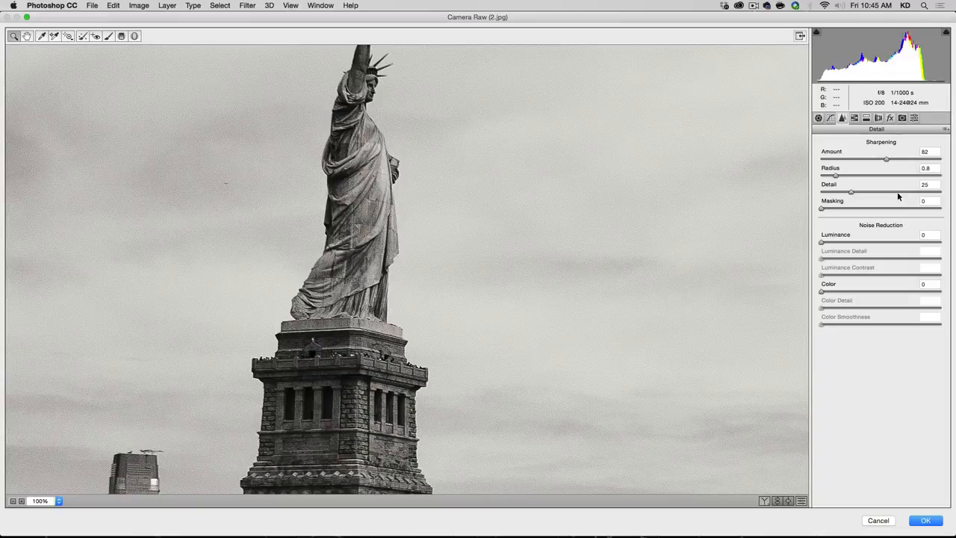
click(764, 500)
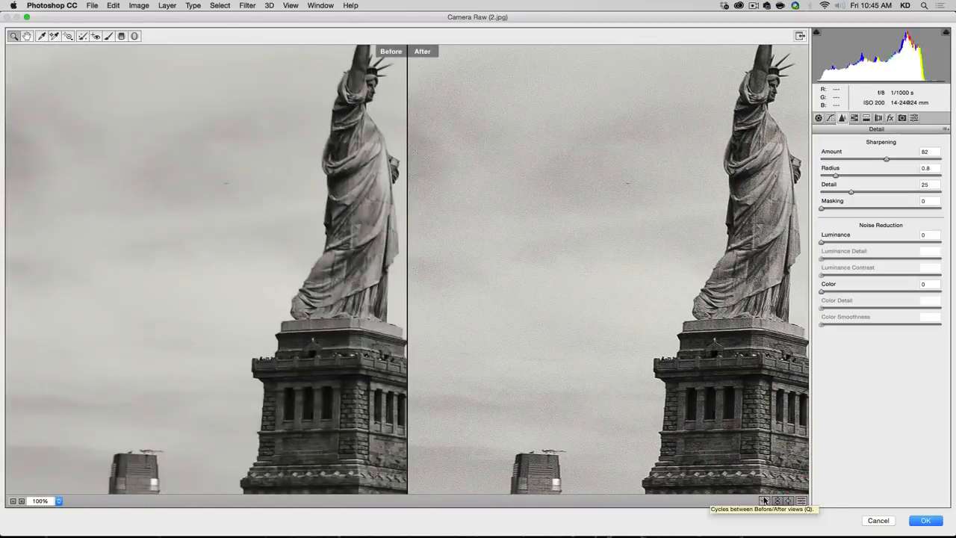
drag(695, 288, 587, 284)
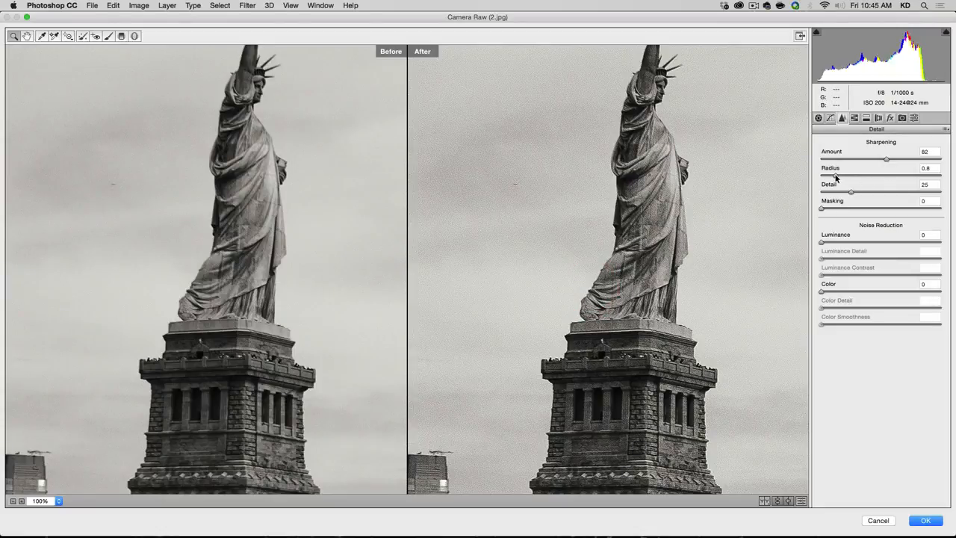
Try a larger sharpening Radius, return it to 0.8, lower the Amount to 39, and check the pedestal and wall
drag(835, 176, 886, 176)
drag(888, 179, 834, 176)
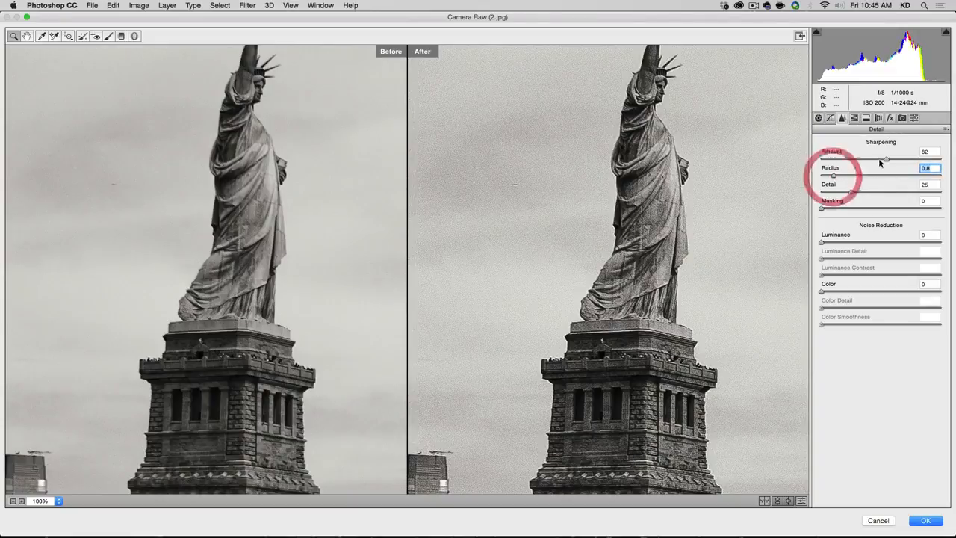
drag(886, 160, 852, 158)
key(space)
drag(653, 396, 586, 170)
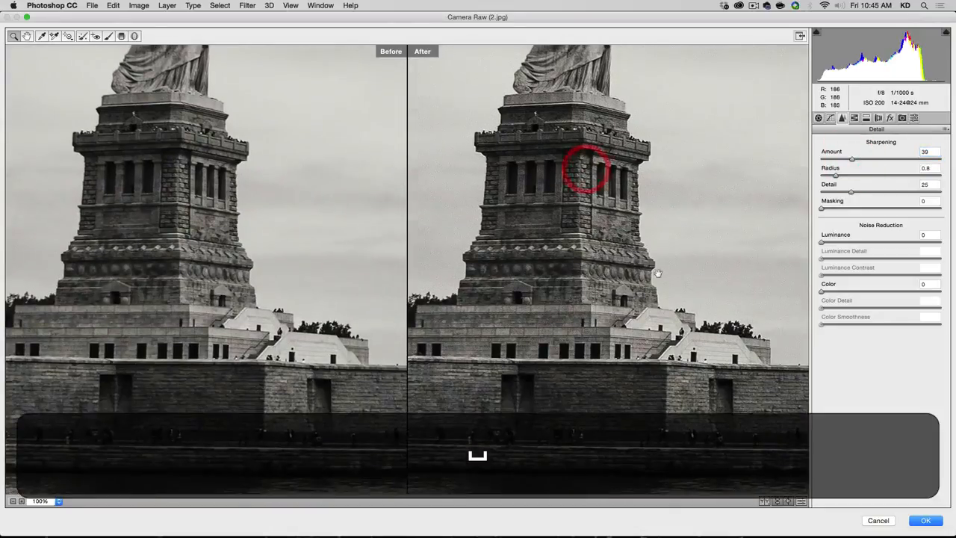
drag(658, 274, 556, 254)
drag(572, 387, 611, 404)
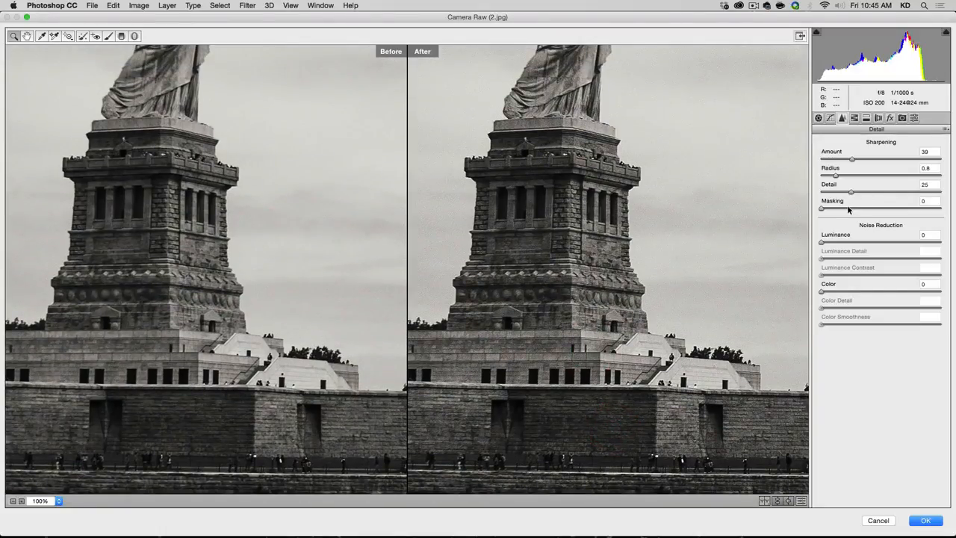
Set the sharpening Amount to 47 and Masking to 64, previewing the mask while adjusting it
click(859, 159)
key(alt)
drag(821, 211, 882, 210)
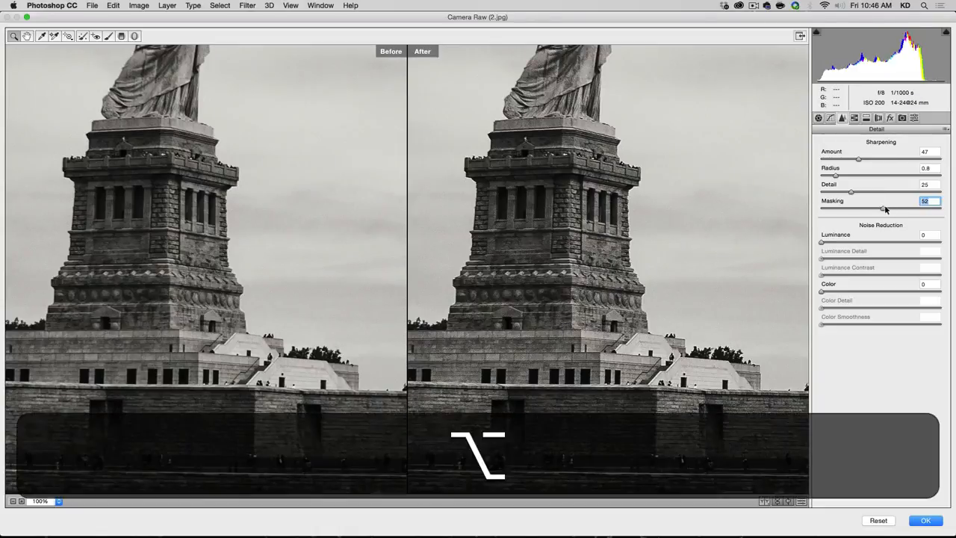
drag(884, 209, 897, 208)
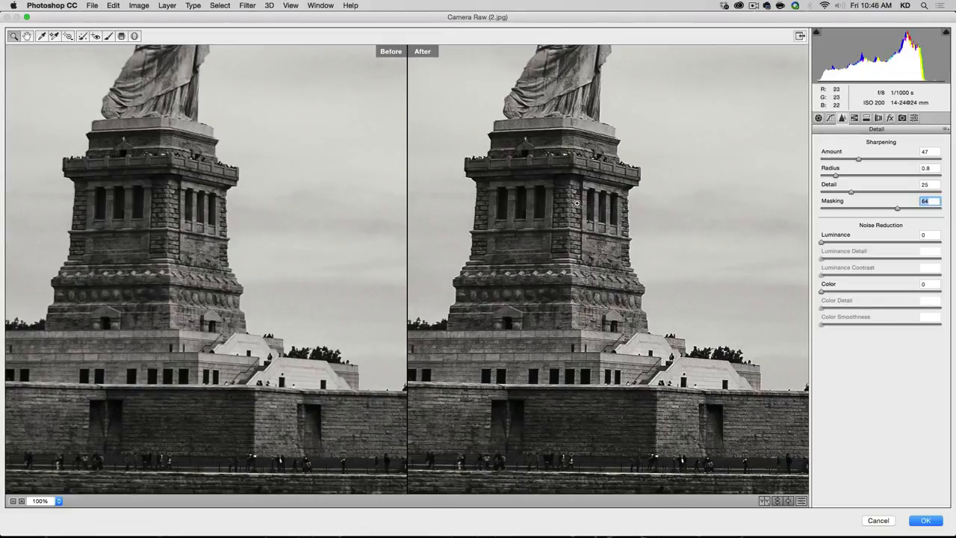
Try a sharpening Amount of 41 with Radius 0.8 and compare the skyline, water and pedestal before and after
click(834, 176)
click(854, 158)
key(space)
drag(691, 250, 312, 186)
drag(626, 223, 392, 184)
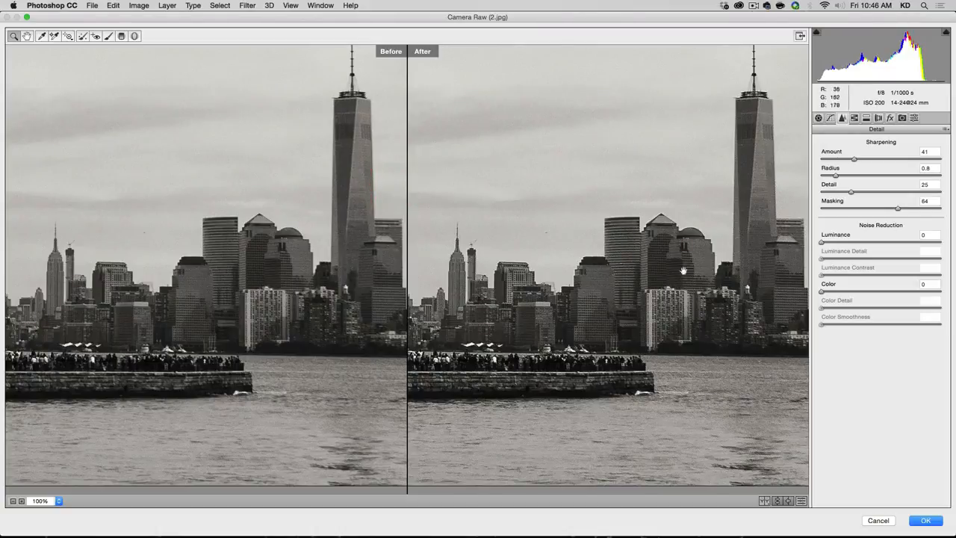
drag(584, 307, 777, 293)
drag(465, 258, 803, 240)
drag(637, 240, 760, 255)
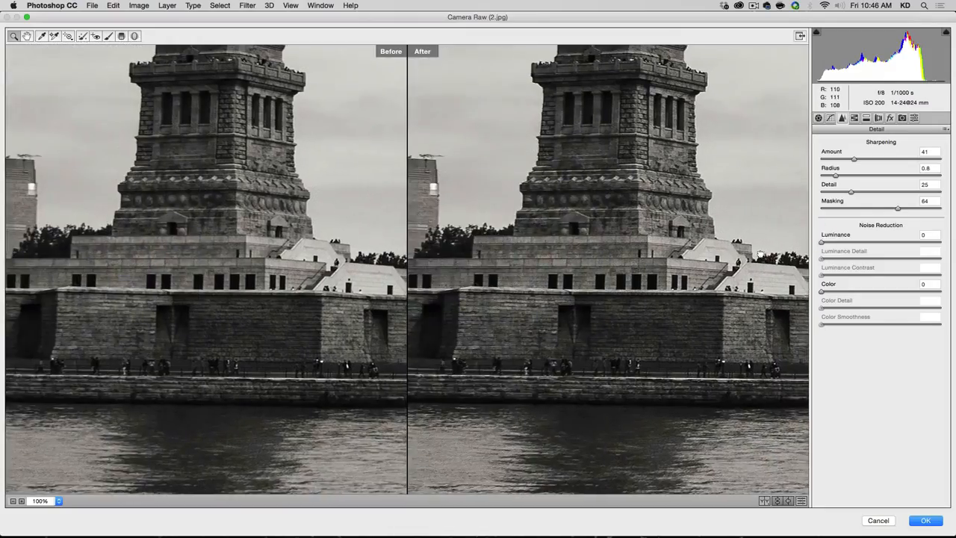
drag(708, 200, 683, 248)
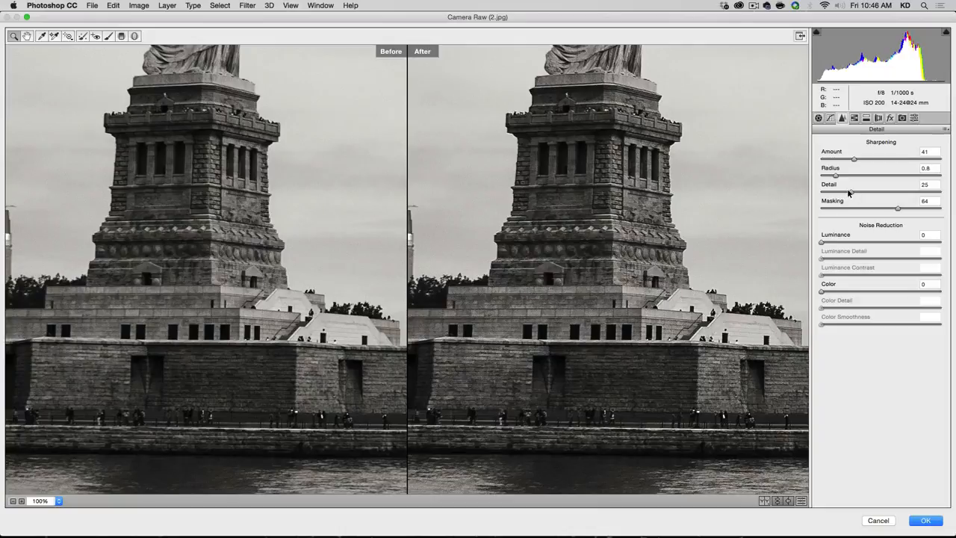
Set the sharpening Radius to 0.7 and reduce the Amount to 29, finishing with a slight increase
click(828, 177)
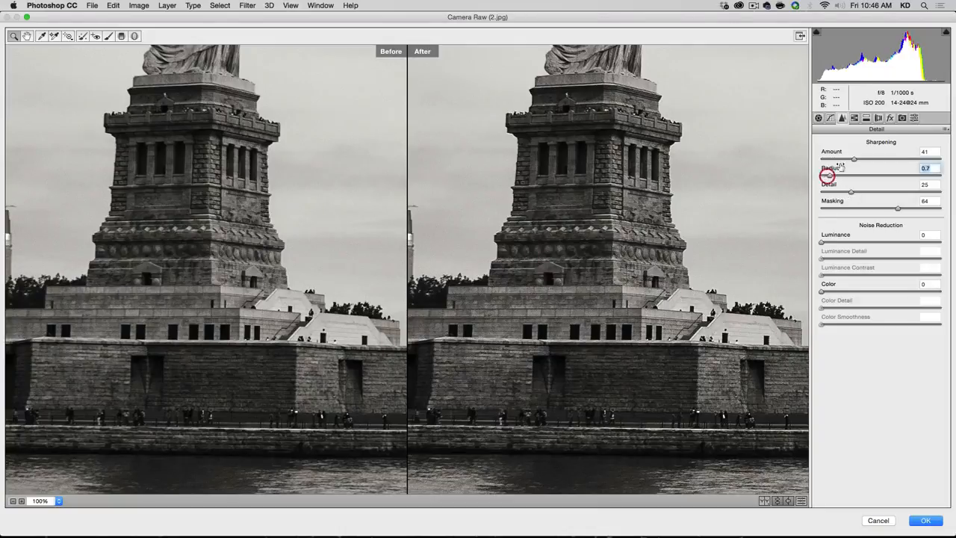
drag(852, 159, 844, 158)
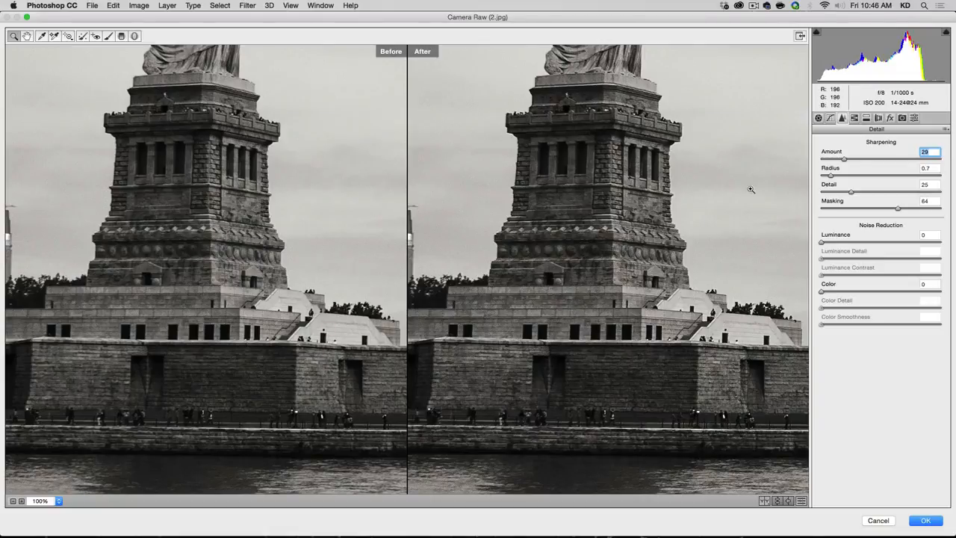
drag(845, 159, 847, 158)
Set Clarity to +23 in the Basic settings and apply the Camera Raw Filter
click(818, 119)
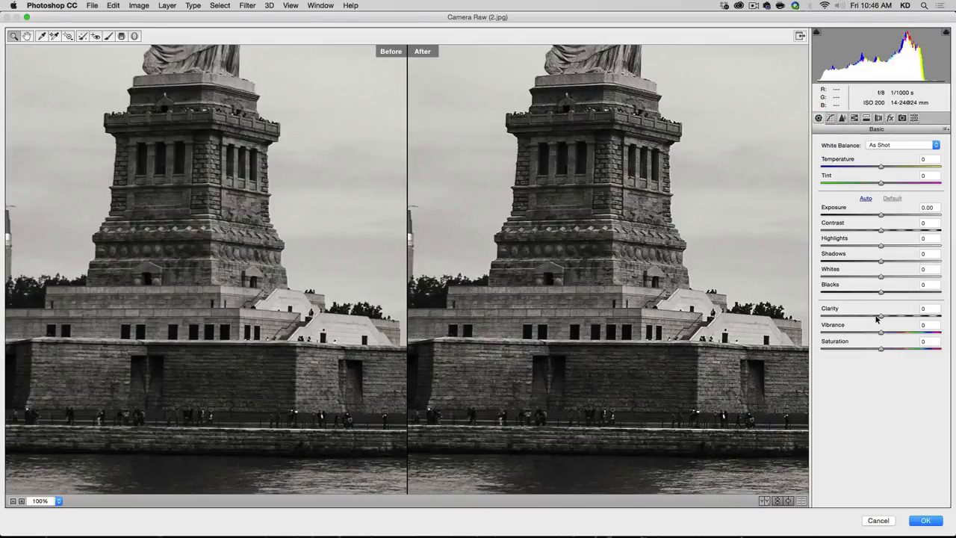
drag(888, 317, 897, 317)
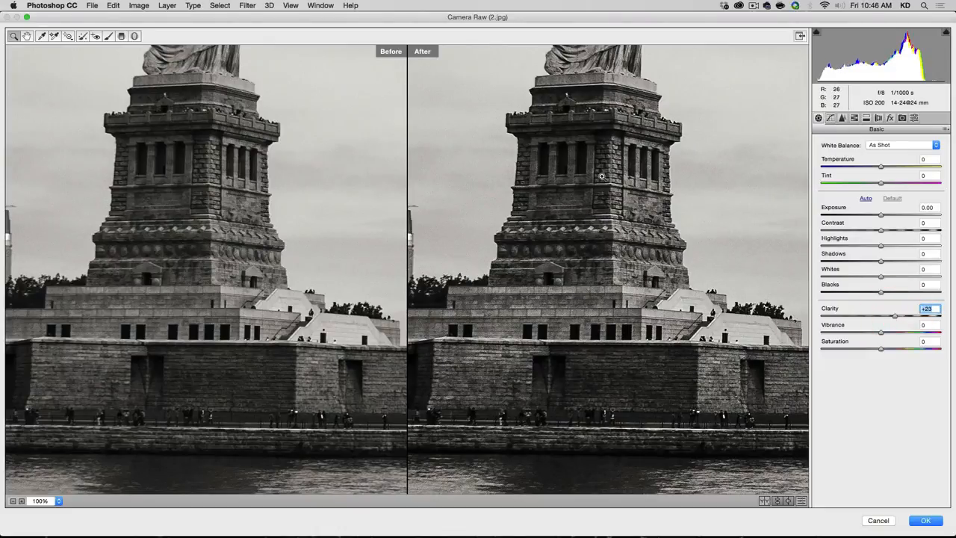
click(924, 521)
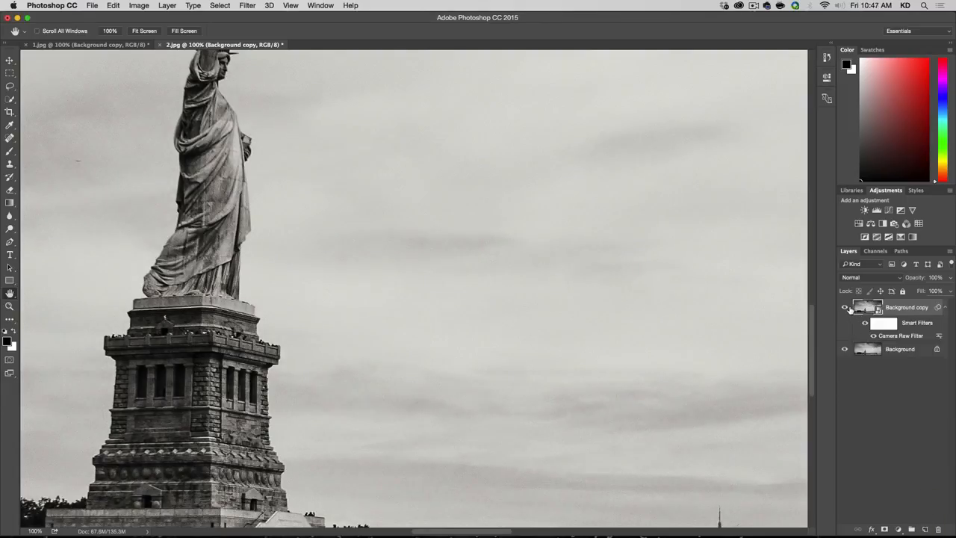
Compare the image with and without the sharpened layer, and examine the pedestal, stone wall and skyline
click(850, 310)
click(848, 308)
click(847, 308)
drag(617, 335, 449, 88)
drag(622, 212, 284, 143)
drag(452, 187, 770, 274)
drag(321, 180, 500, 180)
drag(479, 179, 493, 262)
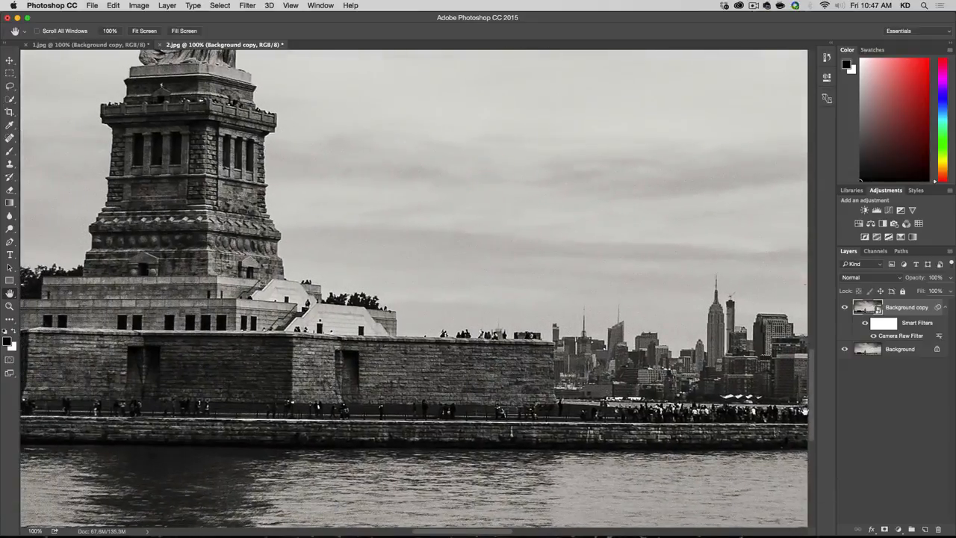
drag(660, 363, 506, 330)
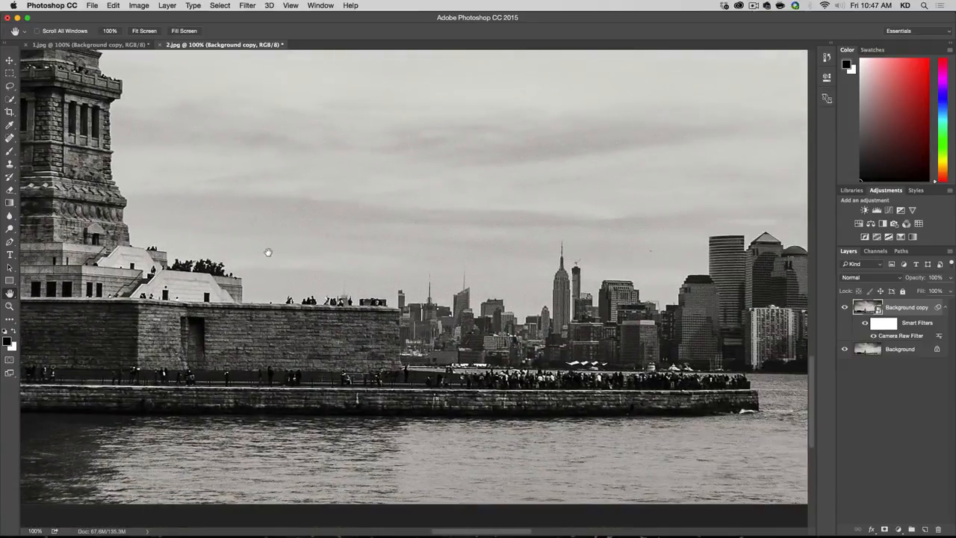
drag(296, 211, 438, 267)
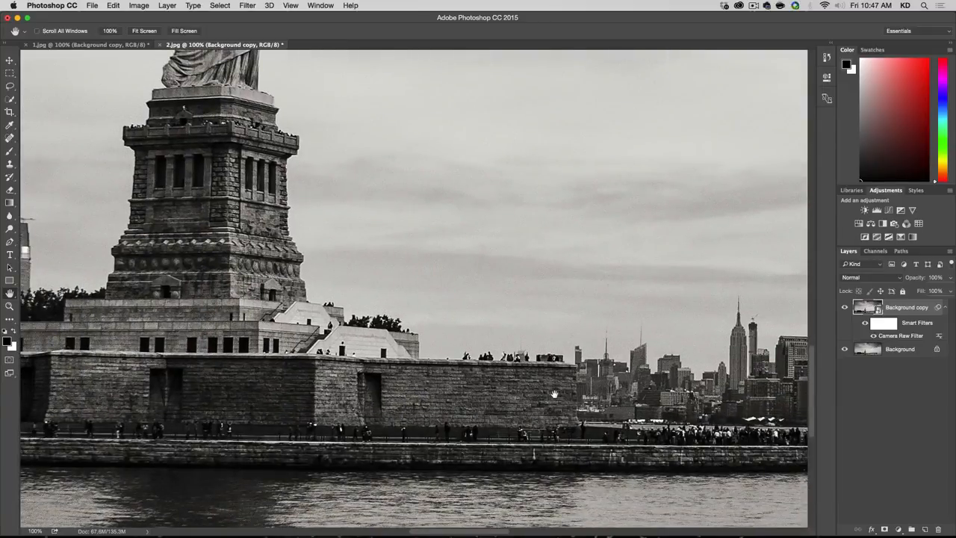
Open 3.jpg from the Episode-018-Source-Files folder in Photoshop and duplicate its Background layer
key(super+Tab)
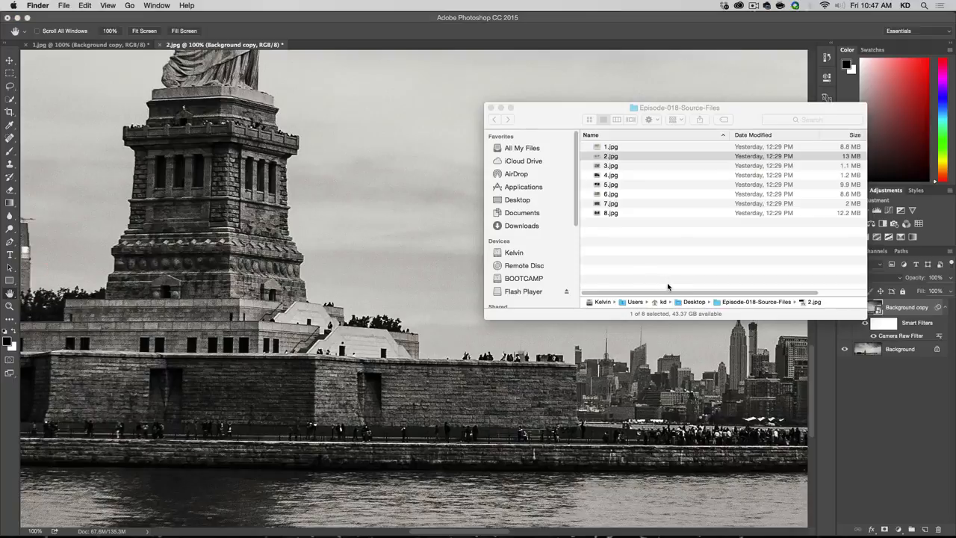
double_click(629, 166)
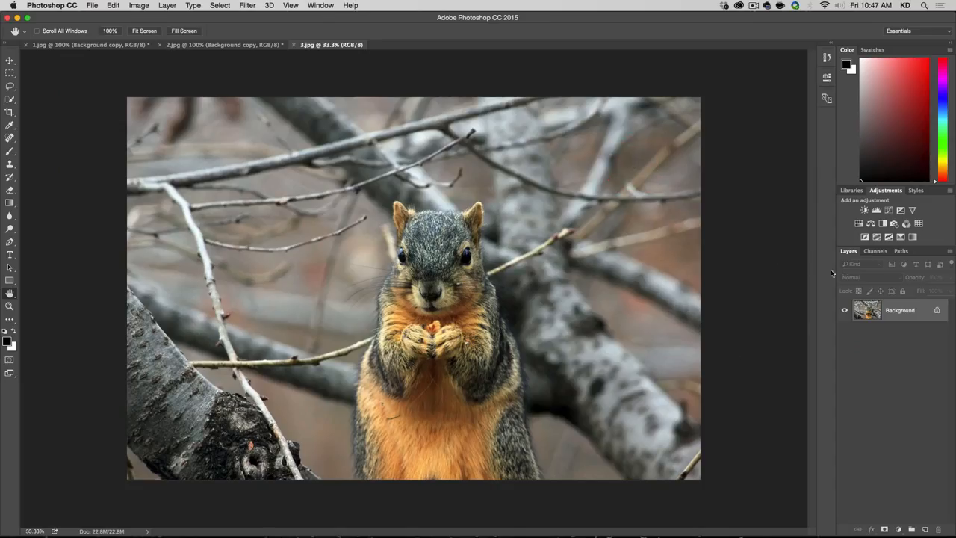
drag(903, 314, 924, 529)
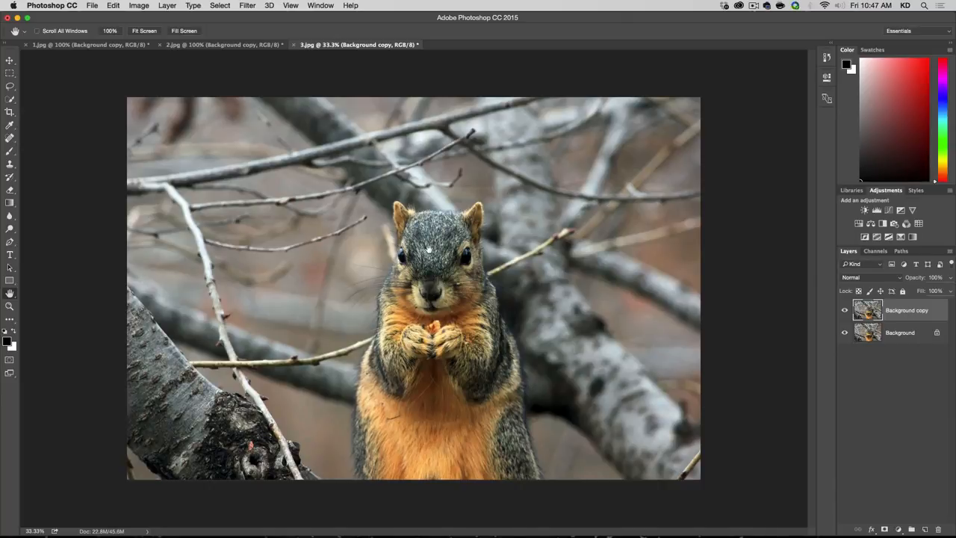
Choose the Sharpen Tool and add a new empty layer above the Background copy
key(super+plus)
key(super+plus)
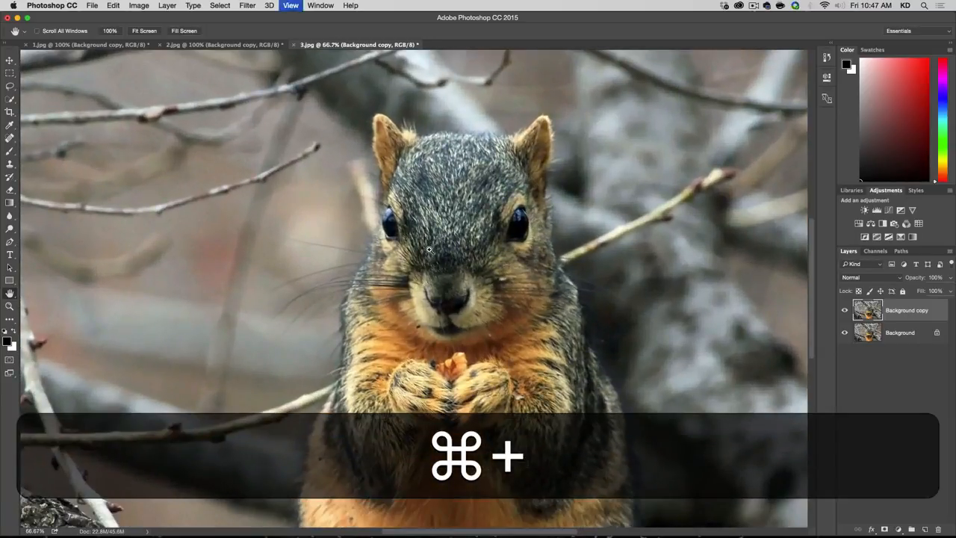
key(super+plus)
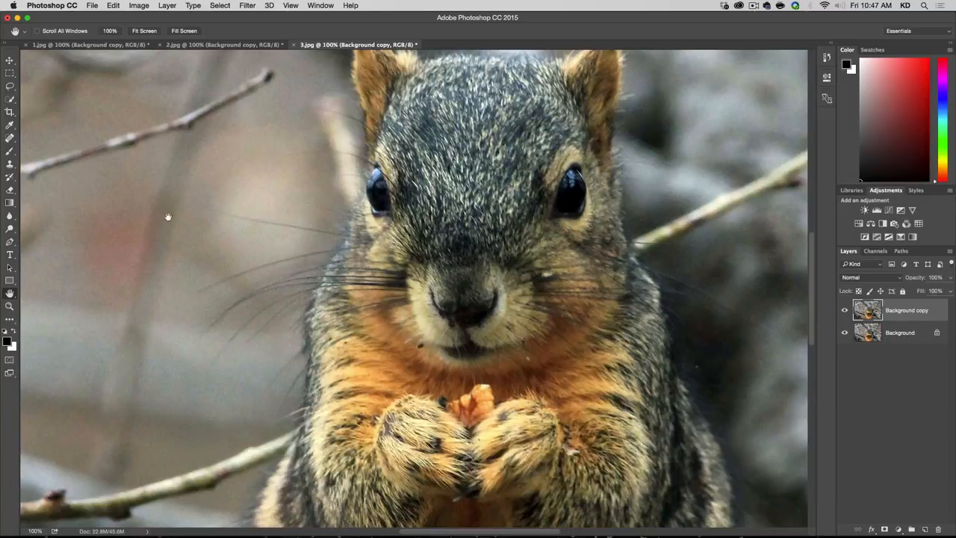
click(11, 217)
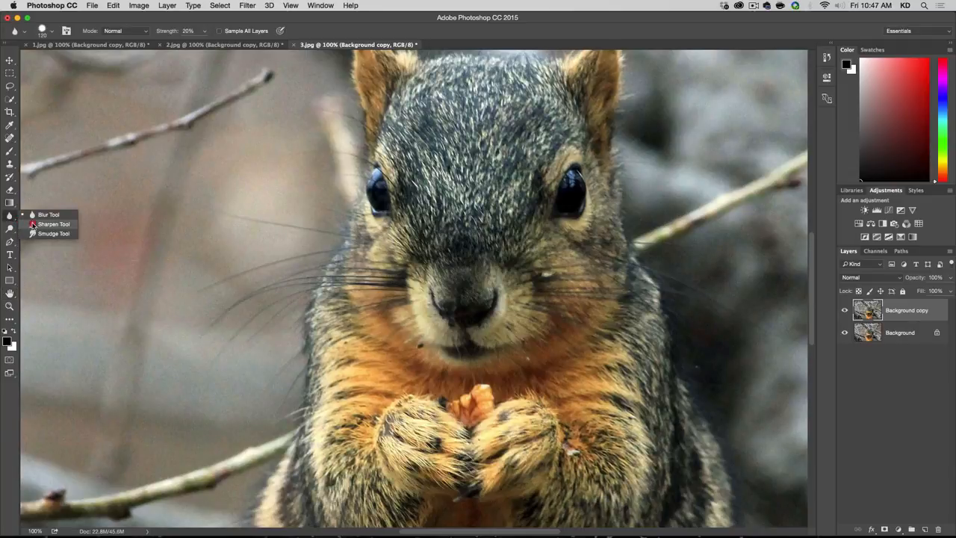
click(33, 224)
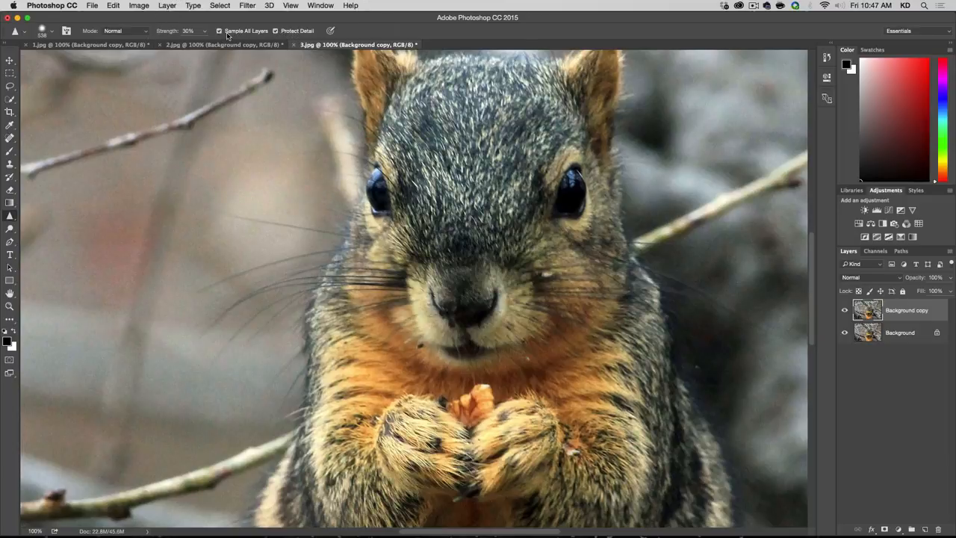
click(925, 529)
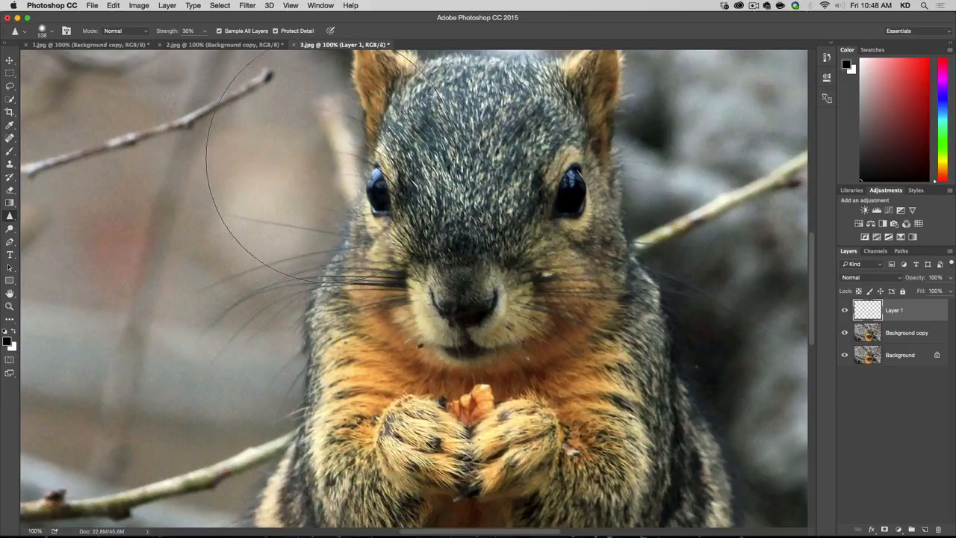
Reduce the Sharpen Tool's brush size to 191 px
right_click(469, 241)
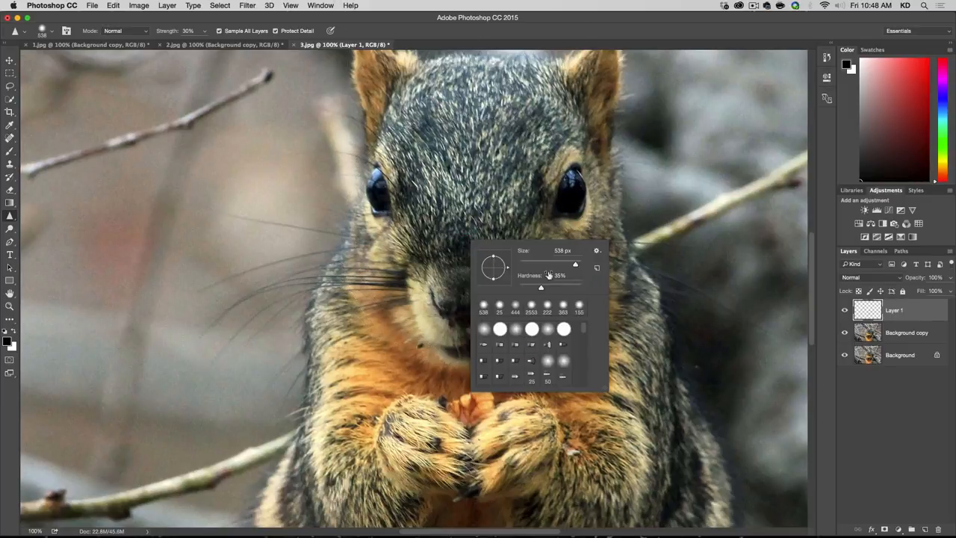
click(565, 265)
key(Return)
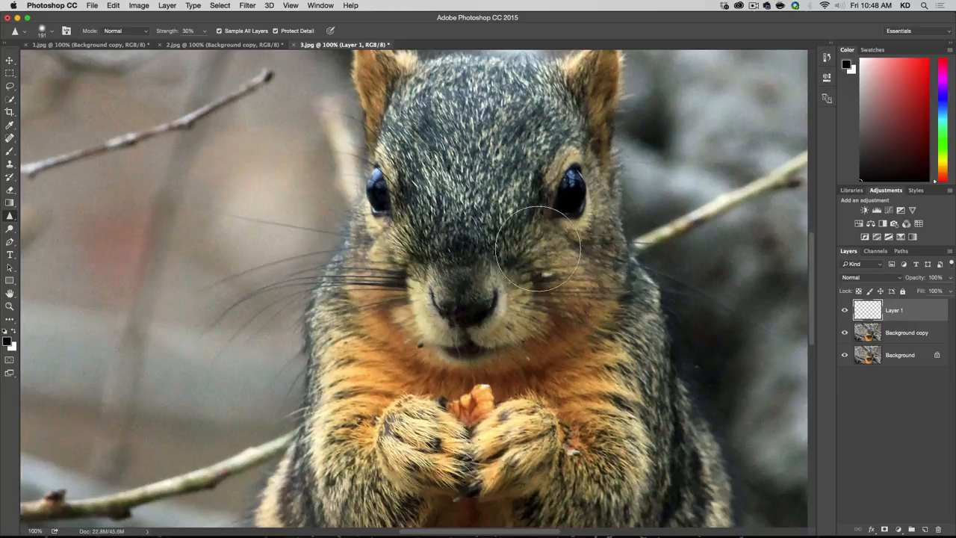
Sharpen the squirrel's eyes, forehead, nose and mouth on the new layer at 30% strength
mouse_move(562, 207)
mouse_down()
mouse_move(567, 195)
mouse_move(586, 235)
mouse_up()
mouse_move(401, 187)
mouse_down()
mouse_move(399, 204)
mouse_move(477, 185)
mouse_move(495, 197)
mouse_up()
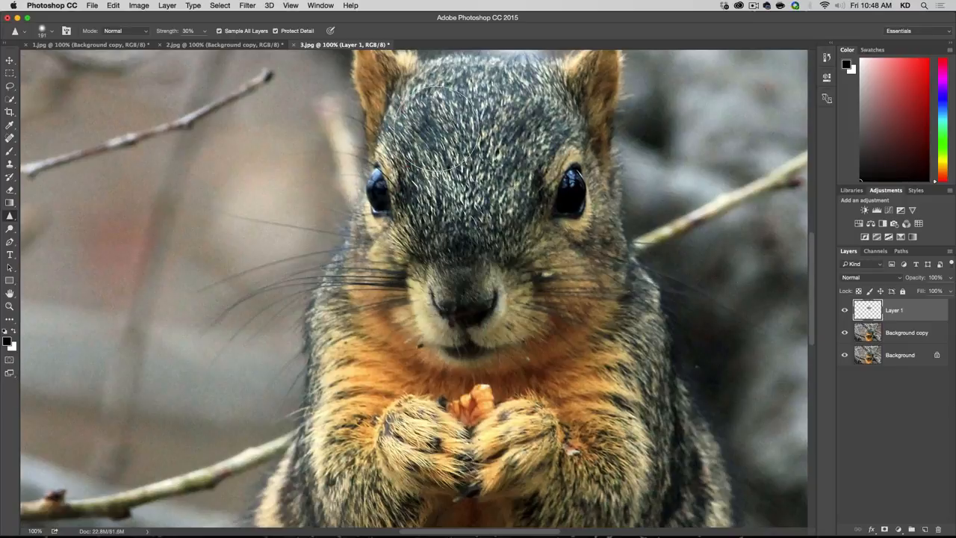
key(space)
drag(437, 106, 454, 226)
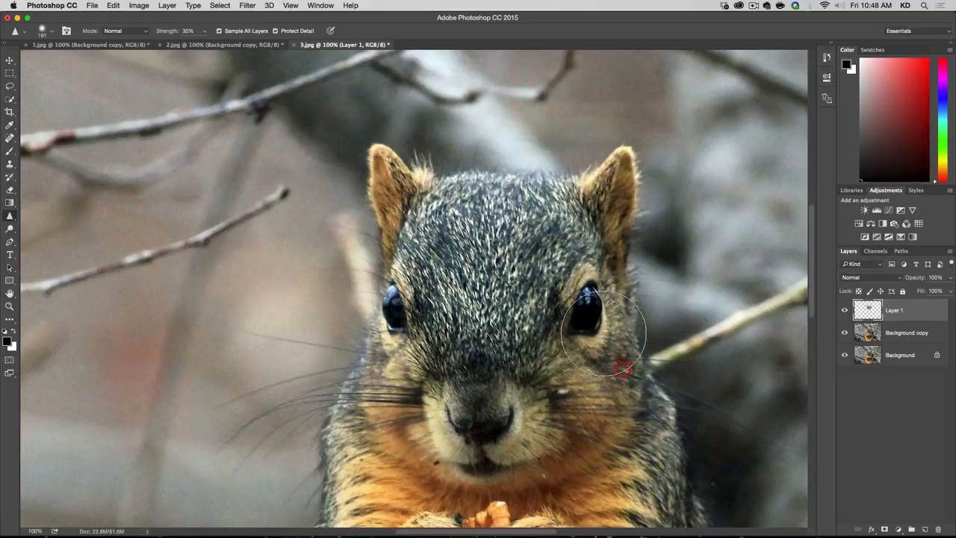
key(space)
drag(630, 419, 564, 252)
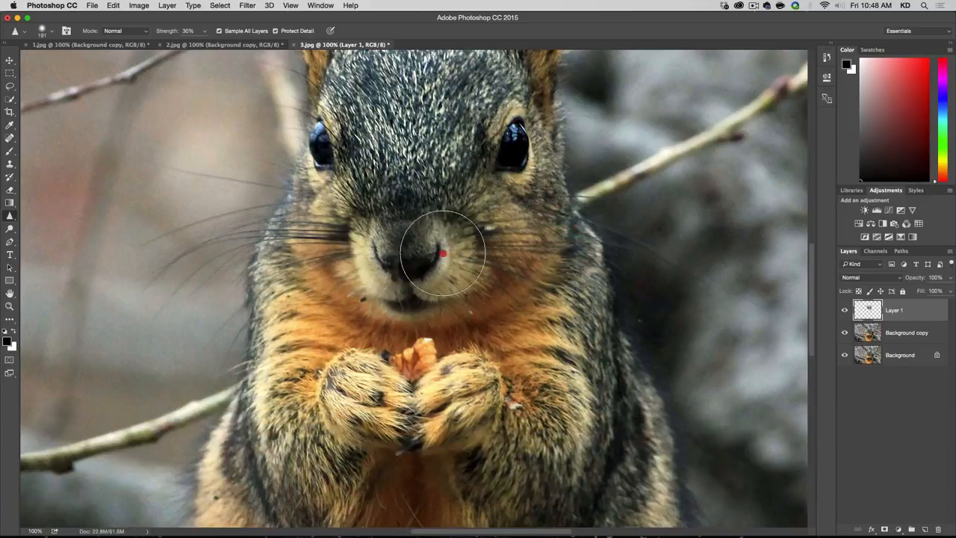
click(407, 307)
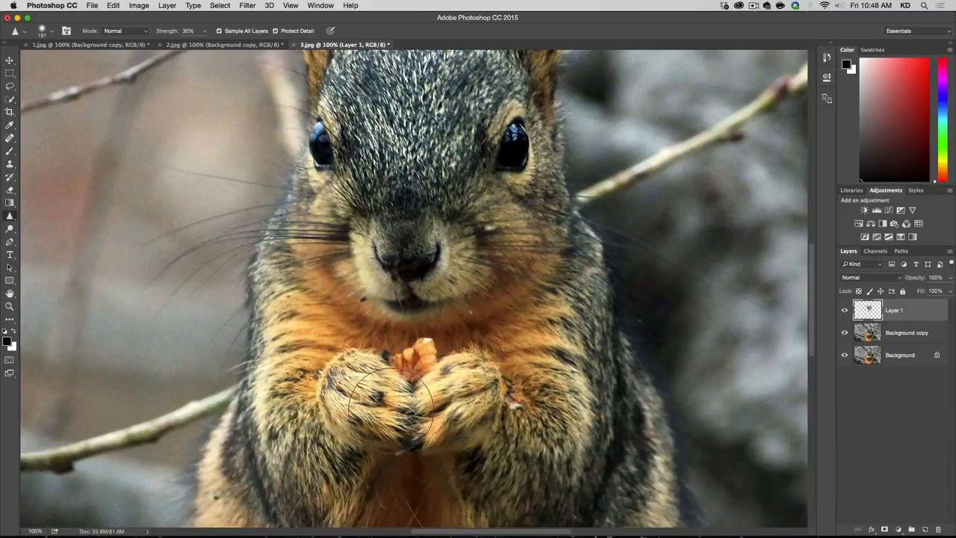
Sharpen the fur on the squirrel's paws and both arms
mouse_move(327, 460)
mouse_down()
mouse_move(428, 424)
mouse_move(466, 396)
mouse_move(457, 400)
mouse_move(485, 426)
mouse_move(473, 309)
mouse_up()
key(space)
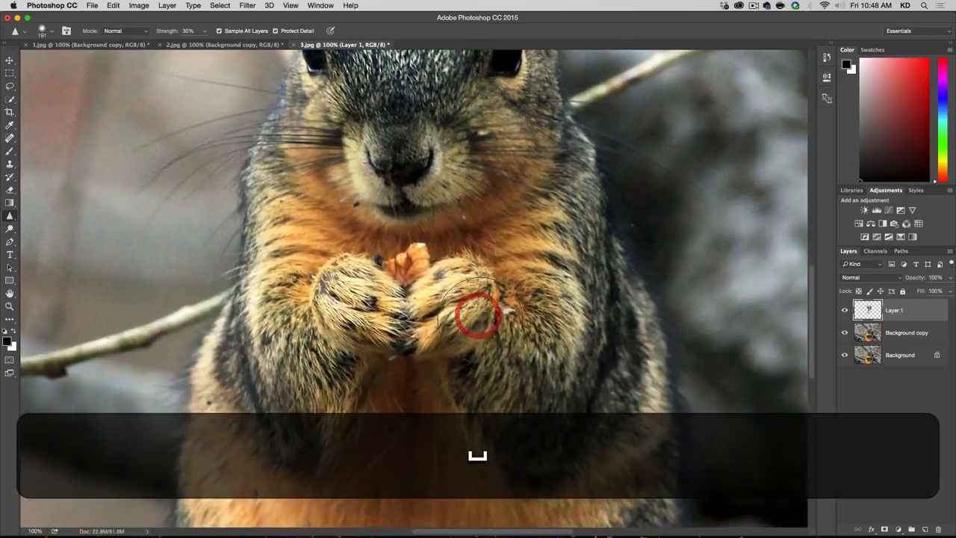
drag(291, 423, 275, 184)
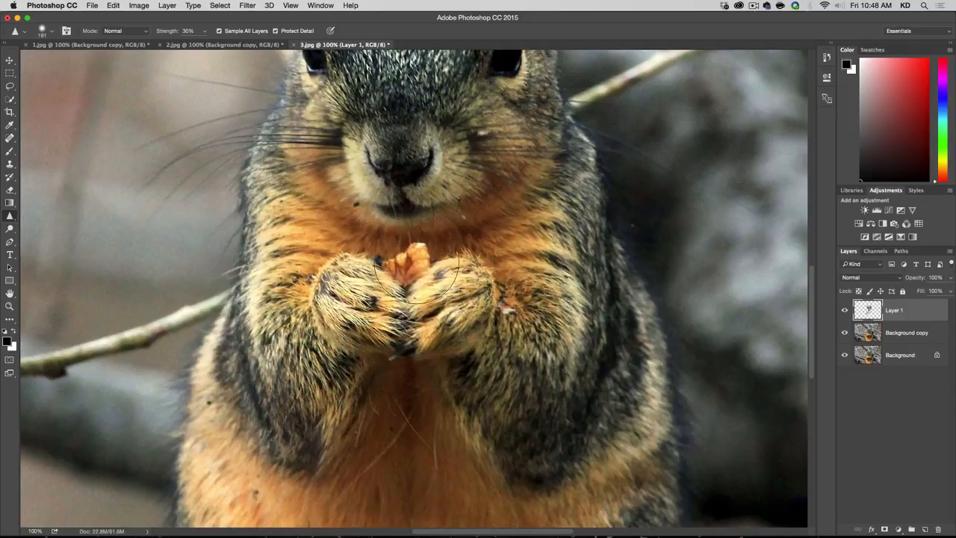
mouse_move(529, 383)
mouse_down()
mouse_move(577, 275)
mouse_move(534, 391)
mouse_move(452, 343)
mouse_up()
mouse_move(322, 406)
mouse_down()
mouse_move(279, 330)
mouse_move(284, 315)
mouse_up()
Sharpen the squirrel's whiskers and cheeks, the top of its head and its chin
key(space)
drag(365, 282, 378, 416)
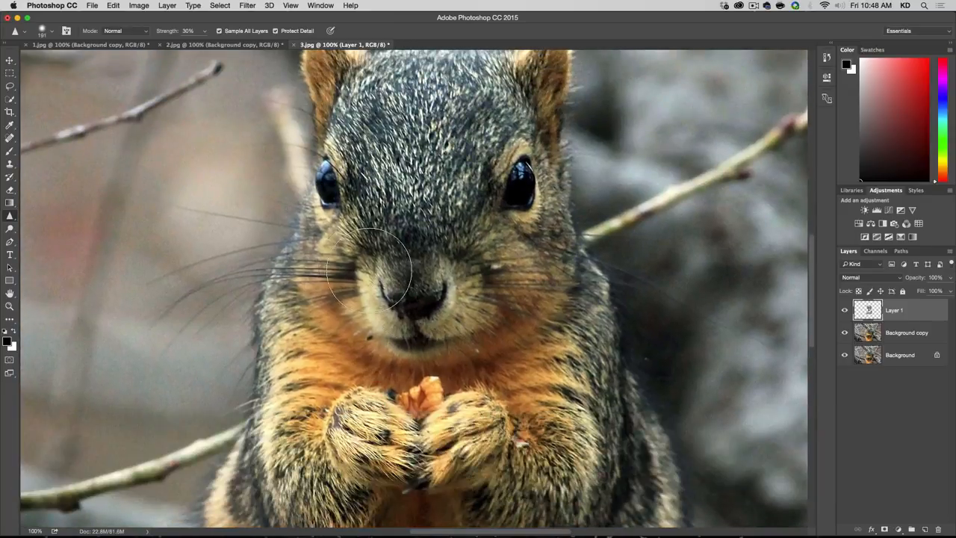
drag(337, 266, 203, 283)
drag(509, 287, 611, 273)
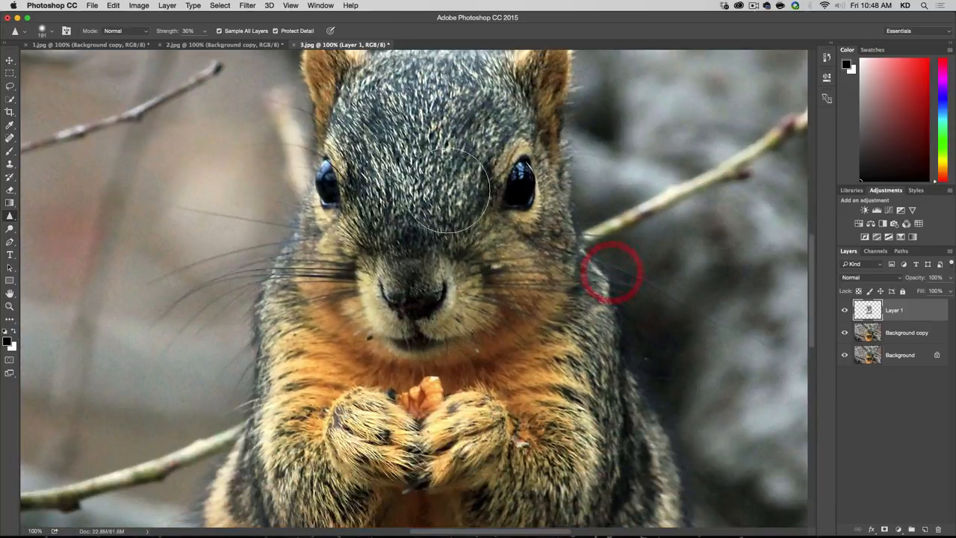
drag(446, 188, 331, 169)
mouse_move(486, 96)
mouse_down()
mouse_move(398, 111)
mouse_move(363, 99)
mouse_up()
drag(536, 119, 536, 141)
drag(506, 325, 448, 311)
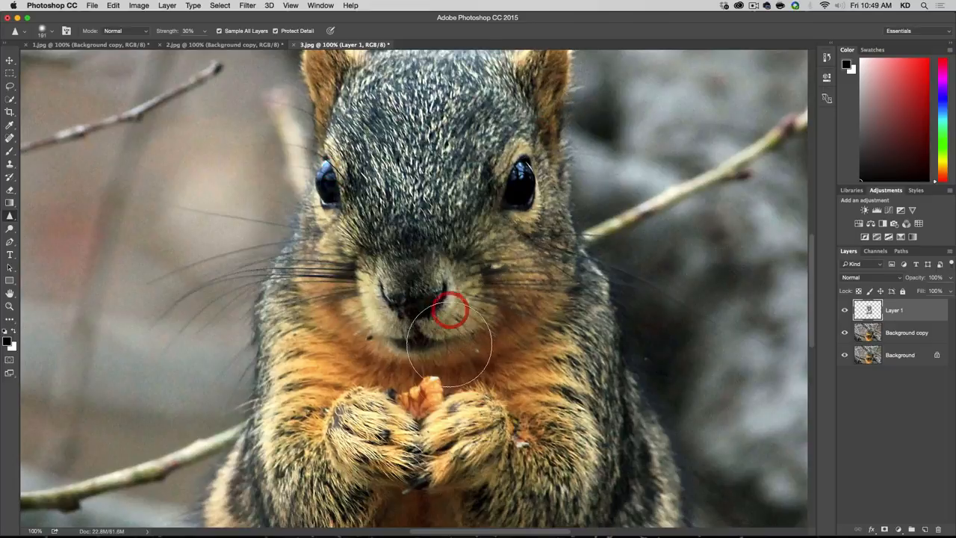
Go over the squirrel's paws and forearms once more with the Sharpen Tool
mouse_move(479, 421)
mouse_down()
mouse_move(517, 453)
mouse_move(514, 468)
mouse_up()
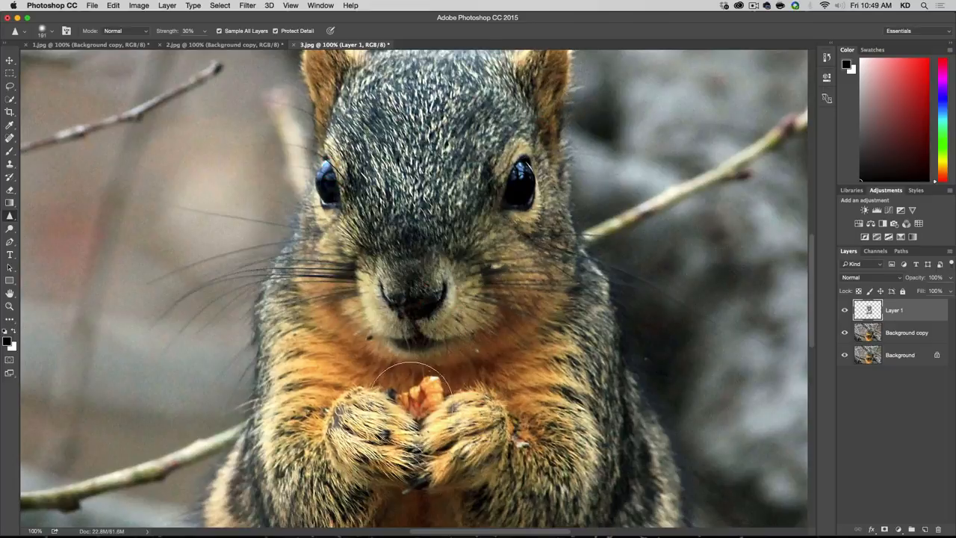
key(space)
mouse_move(487, 413)
mouse_down()
mouse_move(429, 240)
mouse_move(493, 260)
mouse_up()
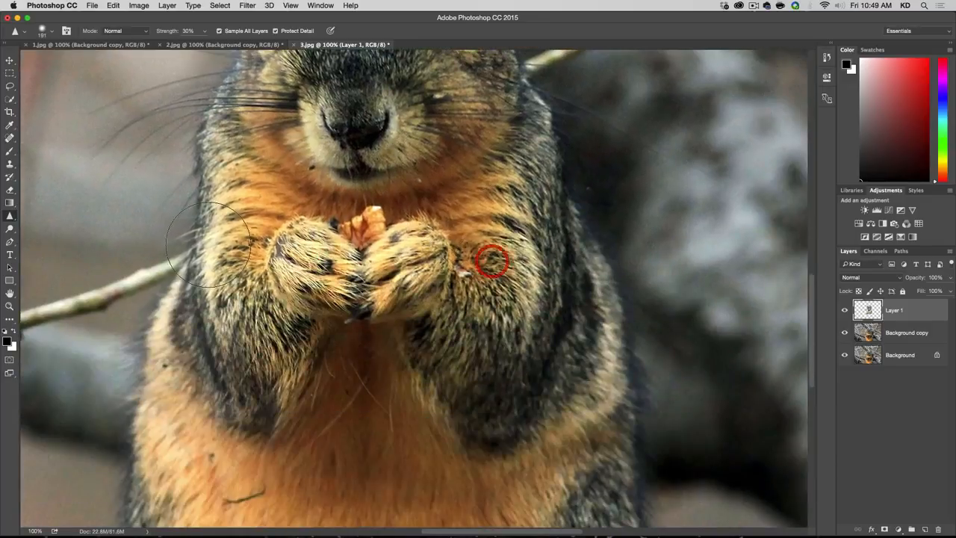
mouse_move(244, 243)
mouse_down()
mouse_move(220, 378)
mouse_move(253, 397)
mouse_up()
Sharpen the fur on the squirrel's belly and along both flanks
key(space)
drag(493, 375, 473, 166)
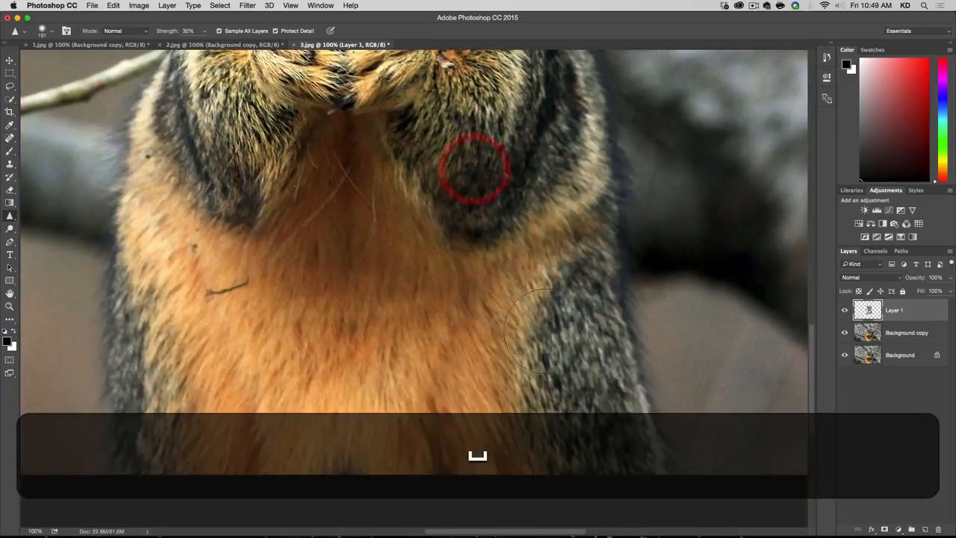
drag(581, 431, 584, 307)
mouse_move(595, 401)
mouse_down()
mouse_move(580, 226)
mouse_move(551, 112)
mouse_up()
drag(530, 390, 508, 254)
mouse_move(483, 416)
mouse_down()
mouse_move(258, 344)
mouse_move(211, 344)
mouse_up()
mouse_move(188, 295)
mouse_down()
mouse_move(180, 329)
mouse_move(133, 319)
mouse_move(192, 207)
mouse_move(221, 353)
mouse_move(262, 421)
mouse_up()
mouse_move(336, 340)
mouse_down()
mouse_move(436, 211)
mouse_move(369, 153)
mouse_up()
Compare the squirrel's face and paws with and without the sharpening on Layer 1
key(space)
drag(387, 257, 392, 489)
drag(411, 280, 416, 399)
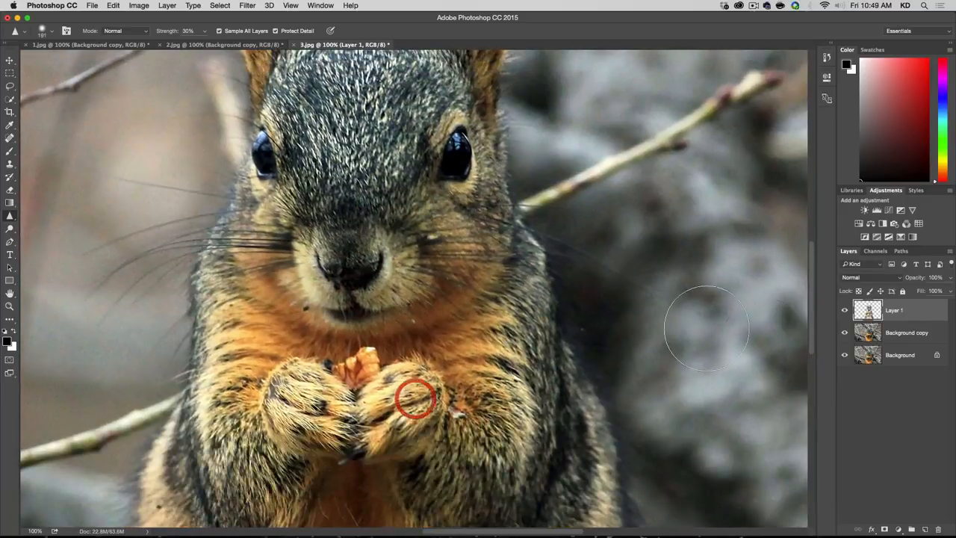
click(845, 311)
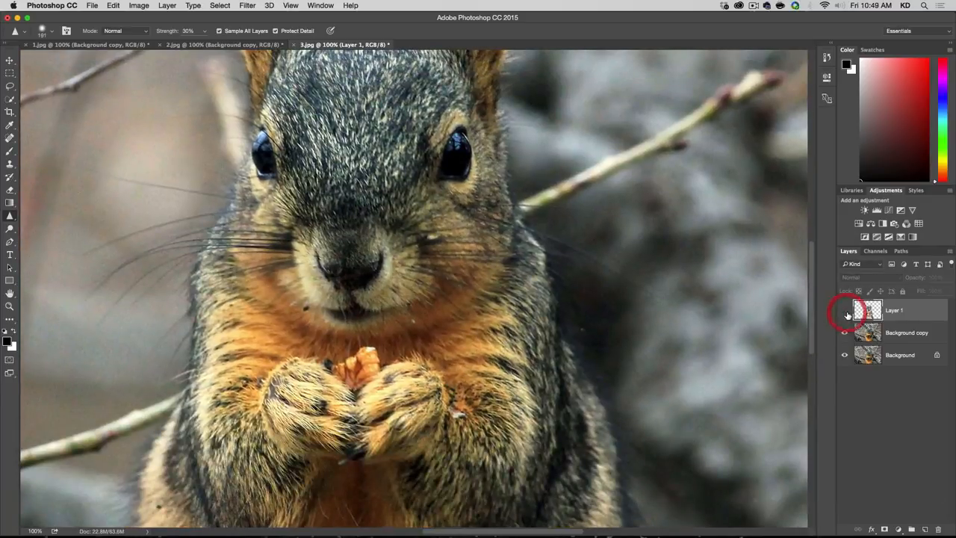
click(845, 311)
click(845, 311)
click(846, 312)
Sharpen both of the squirrel's eyes again and compare the image with and without Layer 1
mouse_move(280, 152)
mouse_down()
mouse_move(258, 156)
mouse_move(297, 179)
mouse_move(281, 164)
mouse_up()
drag(442, 166, 476, 165)
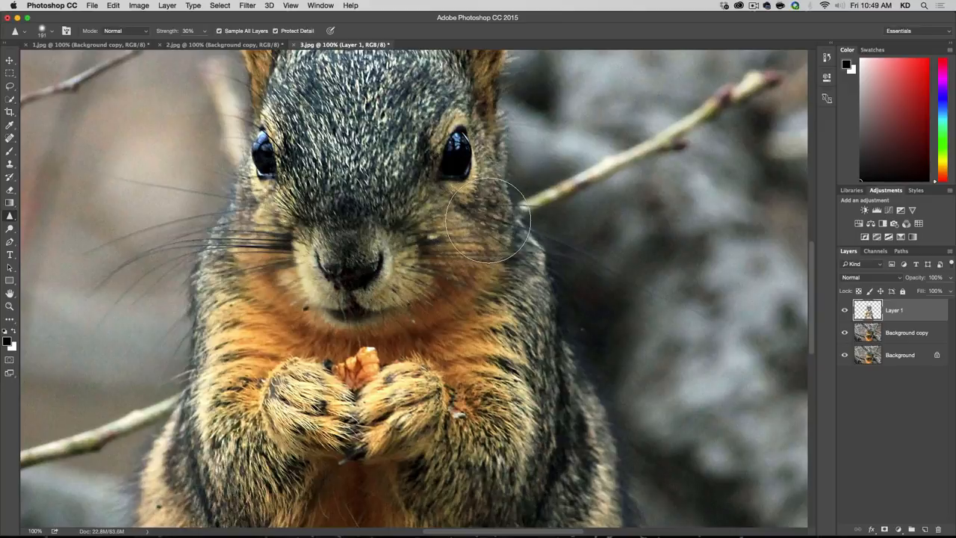
click(846, 313)
click(847, 313)
drag(471, 203, 510, 224)
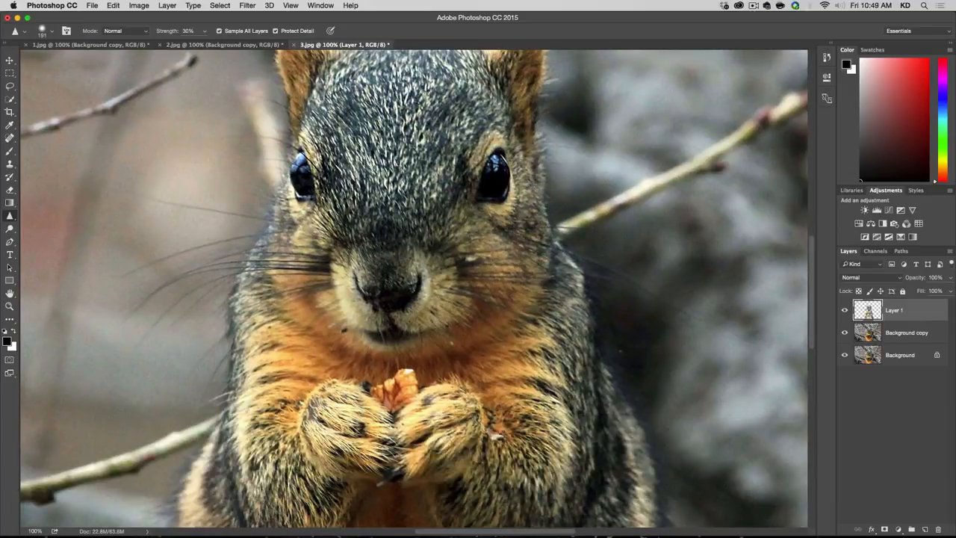
Open 4.jpg from the Episode-018-Source-Files folder in Photoshop and duplicate its Background layer
key(super+Tab)
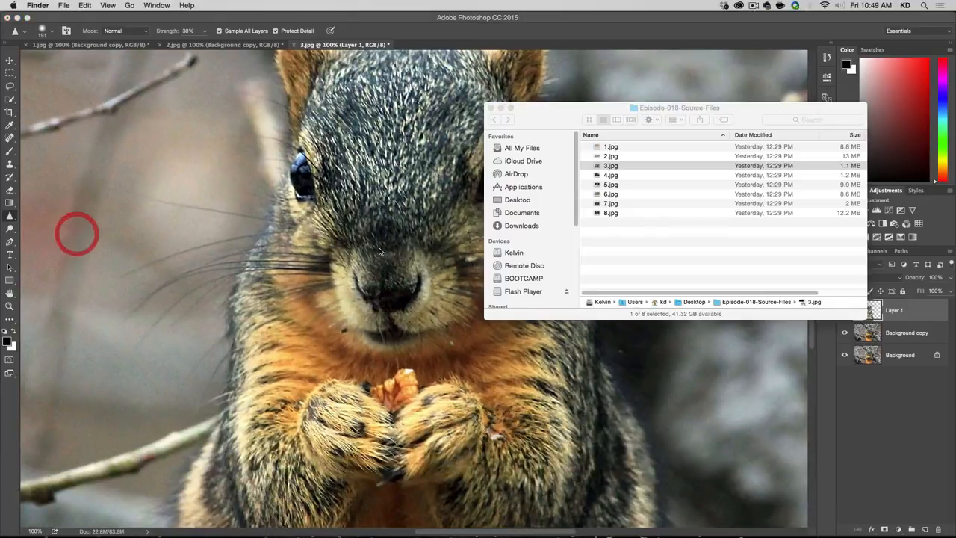
double_click(632, 174)
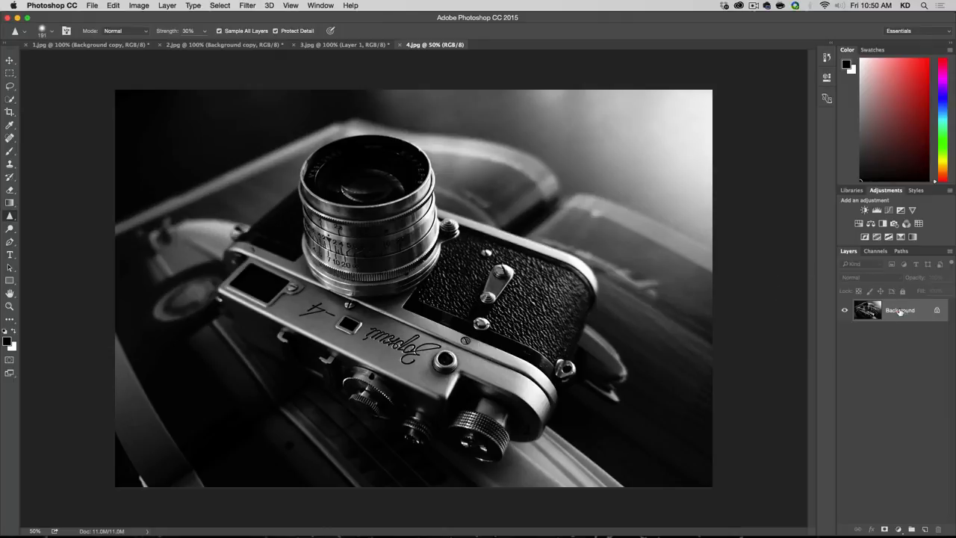
drag(900, 312, 926, 530)
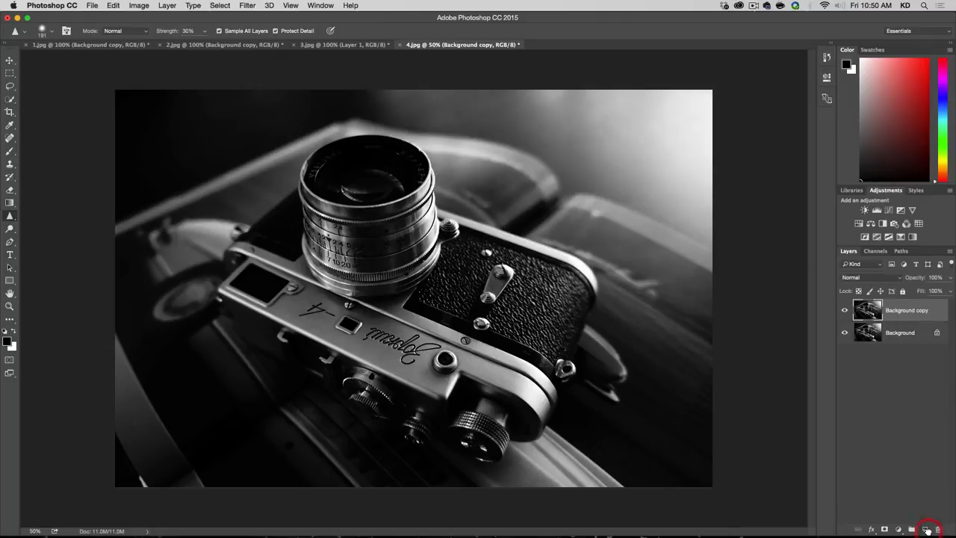
Convert the Background copy to a smart object and rename it Blur
right_click(900, 311)
click(859, 238)
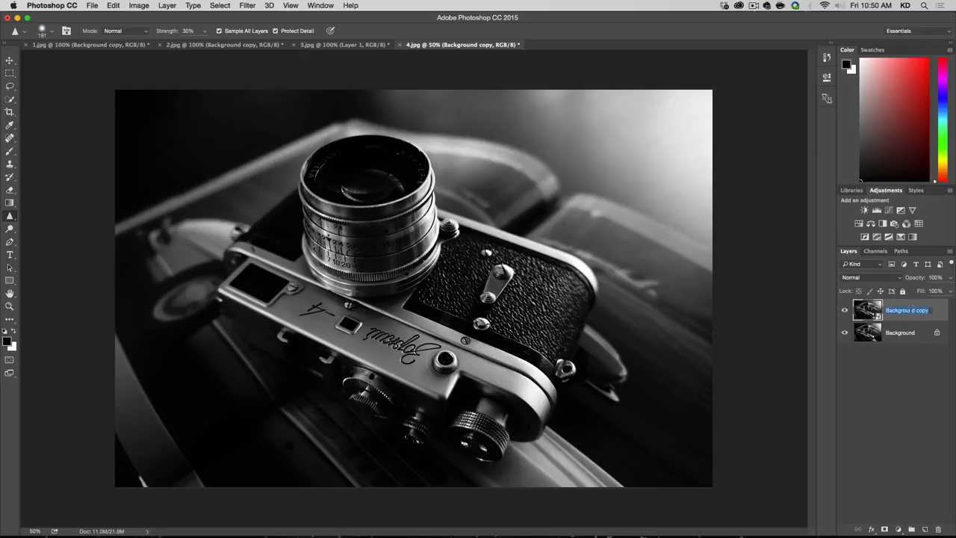
text(Blur)
key(Return)
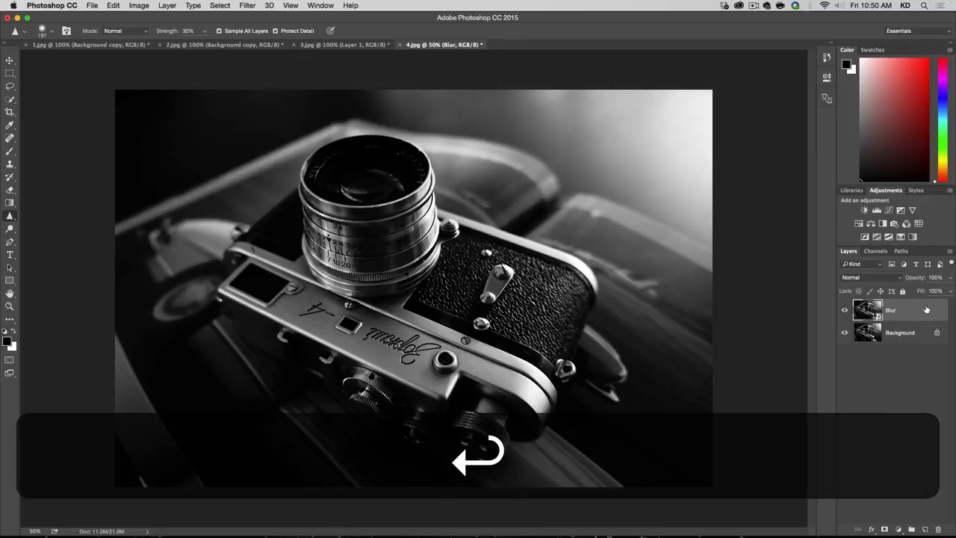
Duplicate the Blur layer and rename the duplicate High Pass
drag(926, 309, 924, 528)
text(H)
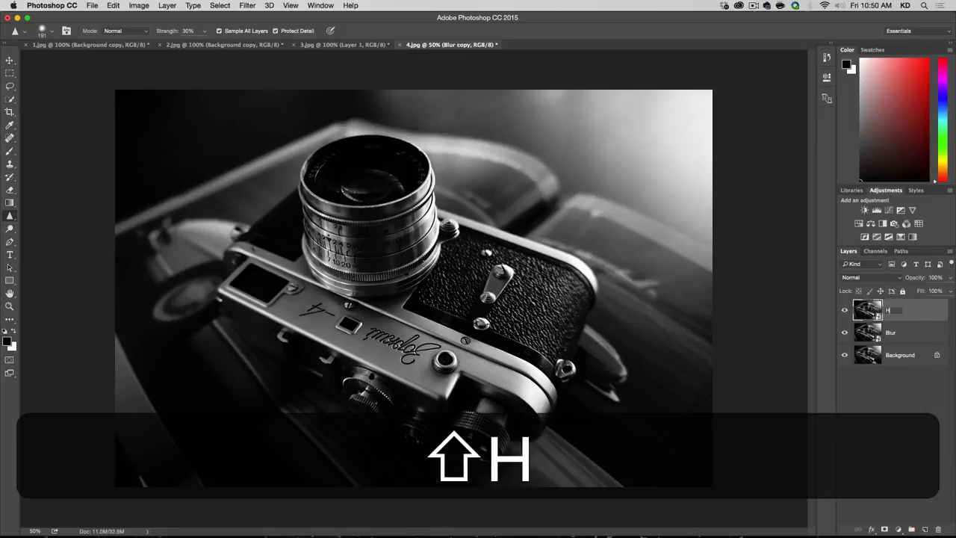
text(igh Pass)
key(Return)
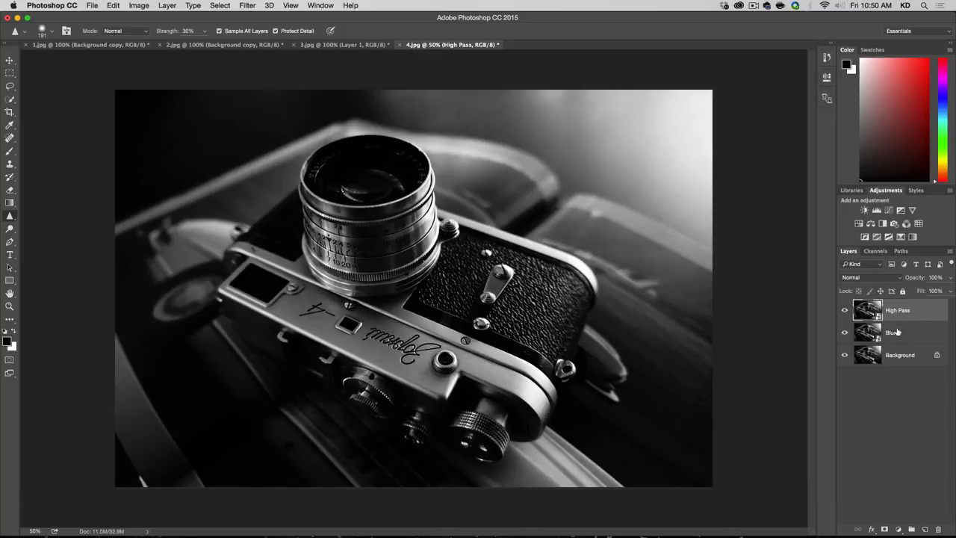
Hide the High Pass layer and apply a Gaussian Blur with a 3-pixel radius to the Blur layer
click(845, 311)
click(897, 333)
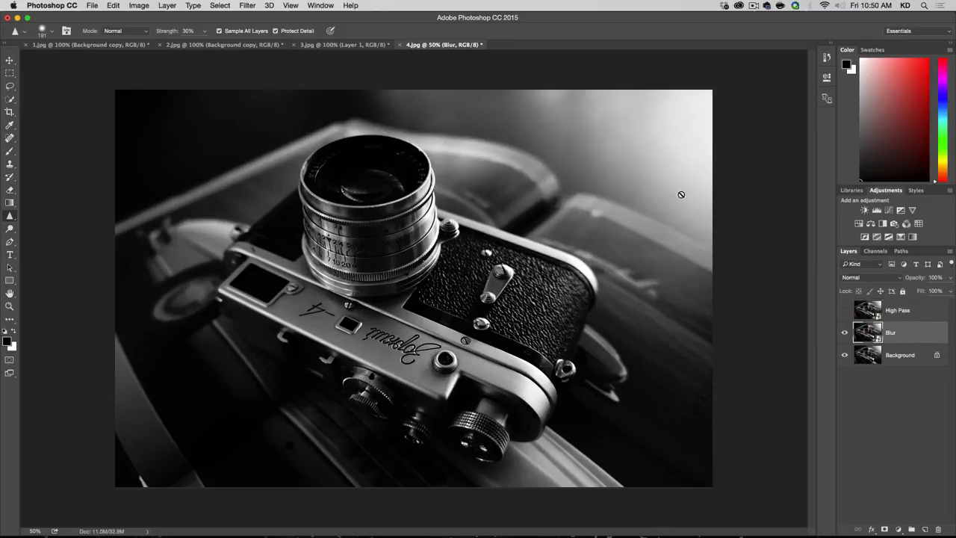
click(249, 7)
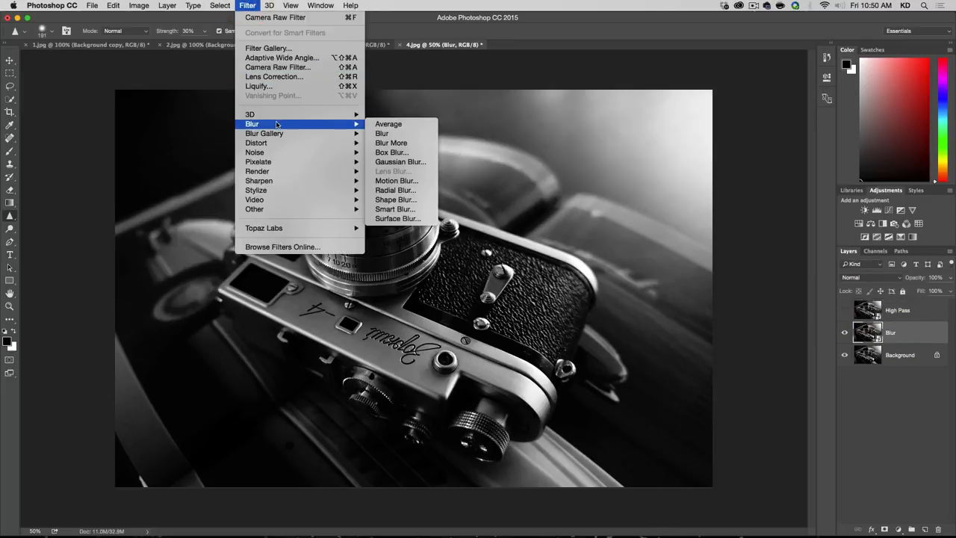
mouse_move(353, 125)
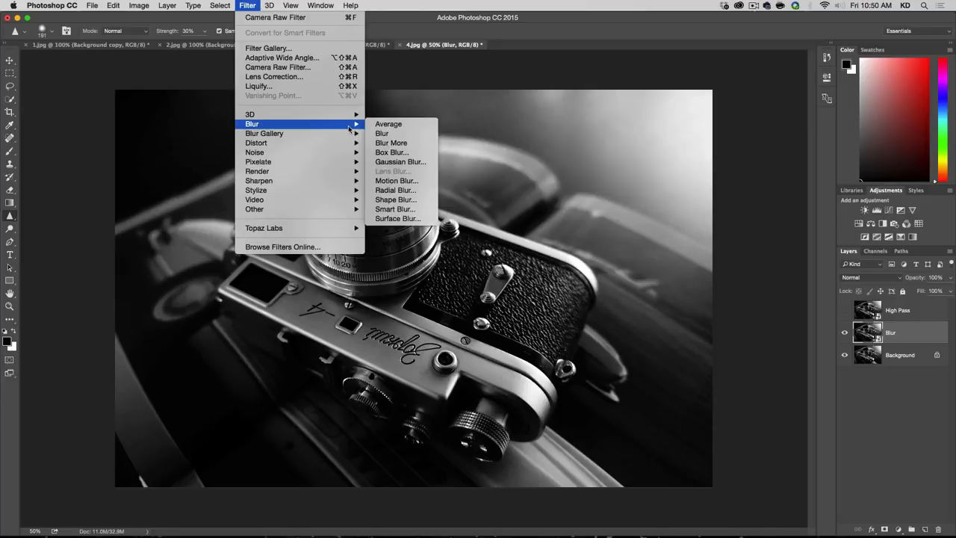
click(401, 162)
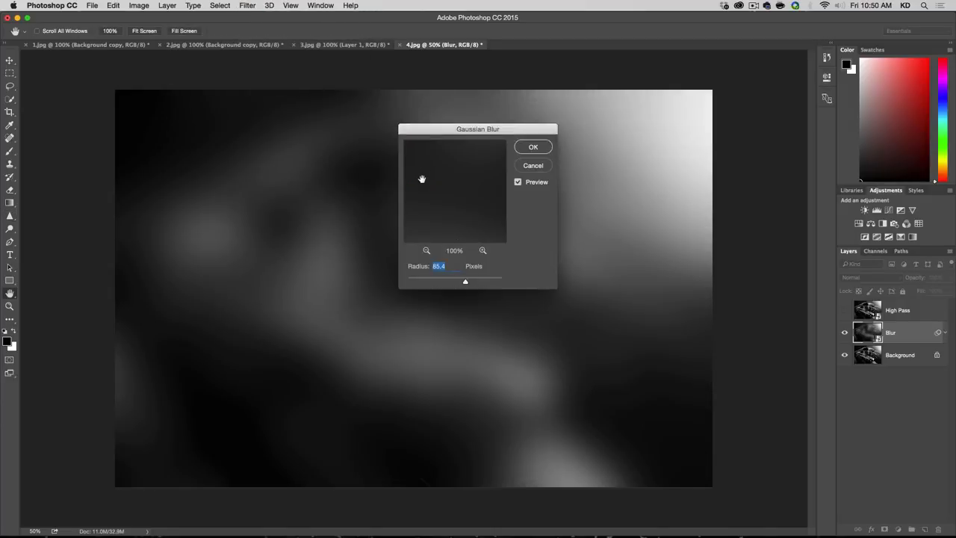
text(3)
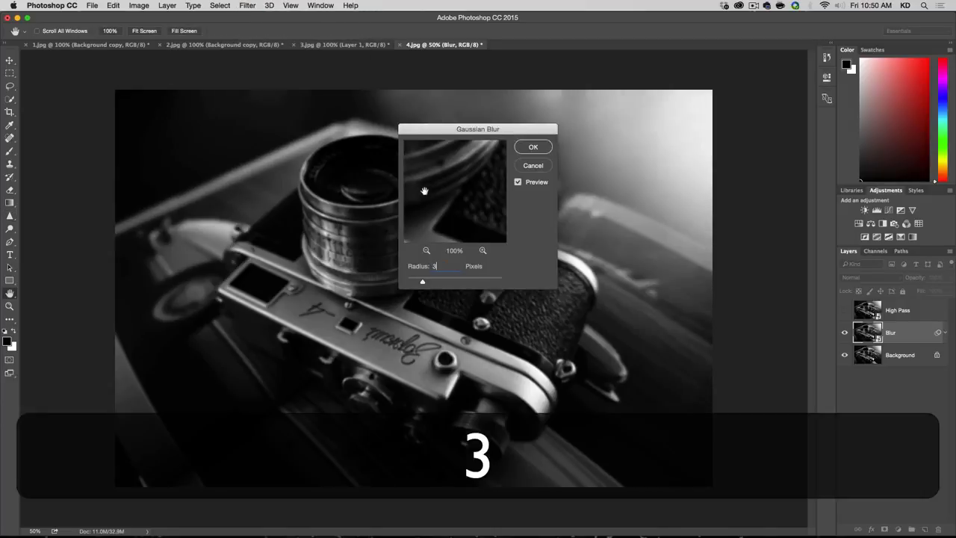
drag(424, 191, 459, 214)
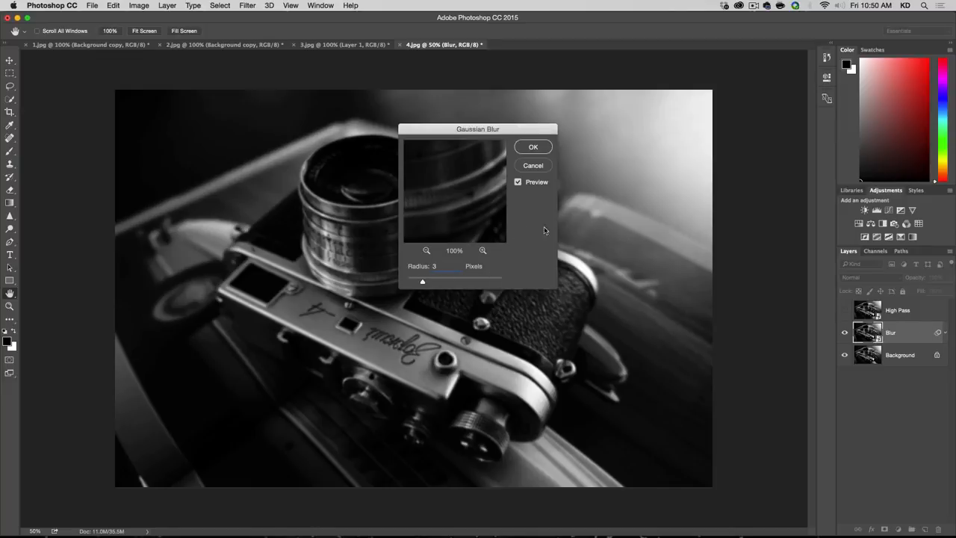
click(535, 148)
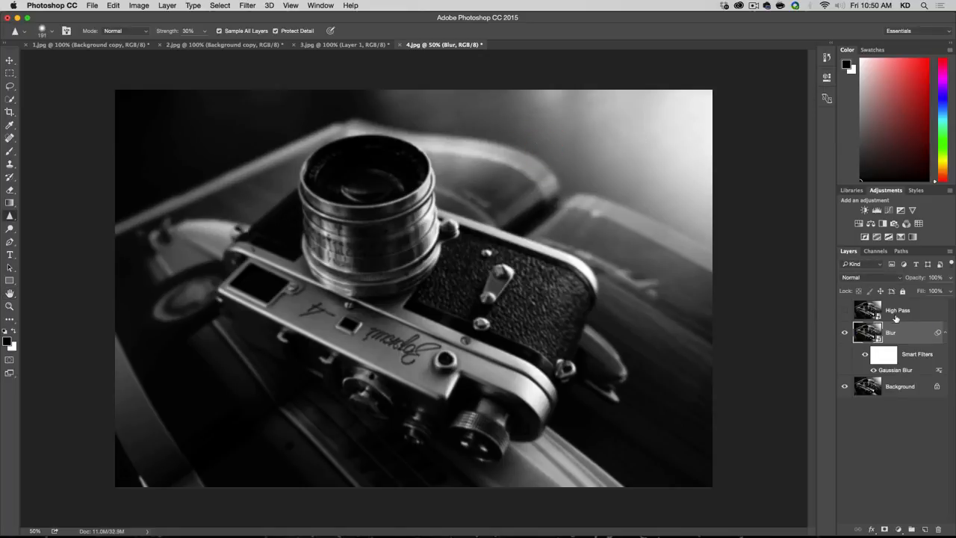
Show the High Pass layer again and apply the High Pass filter to it with a 3-pixel radius
click(856, 315)
click(845, 311)
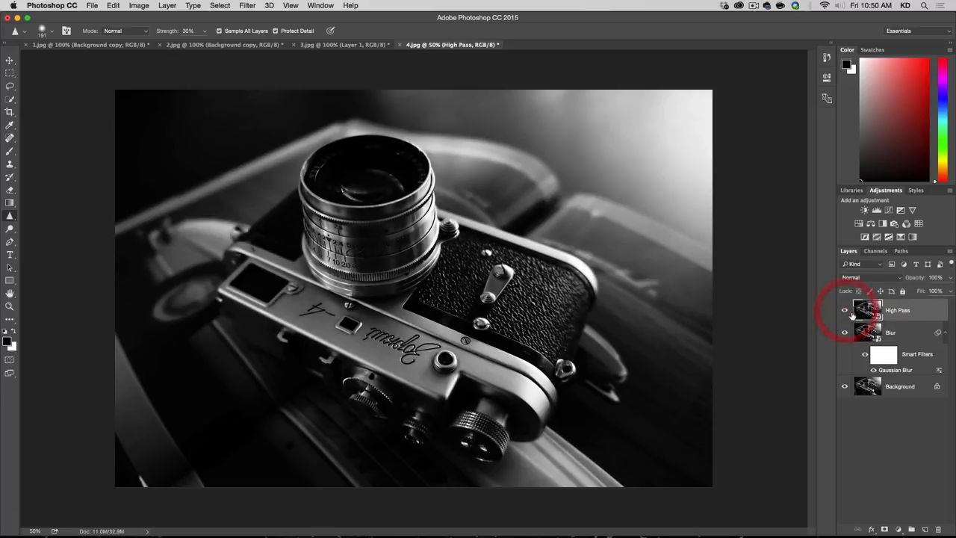
click(247, 6)
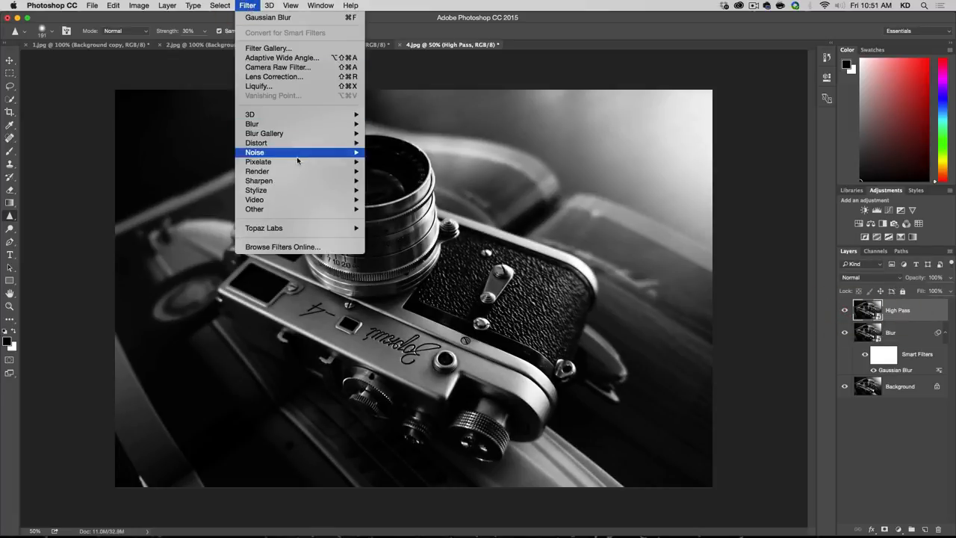
mouse_move(296, 200)
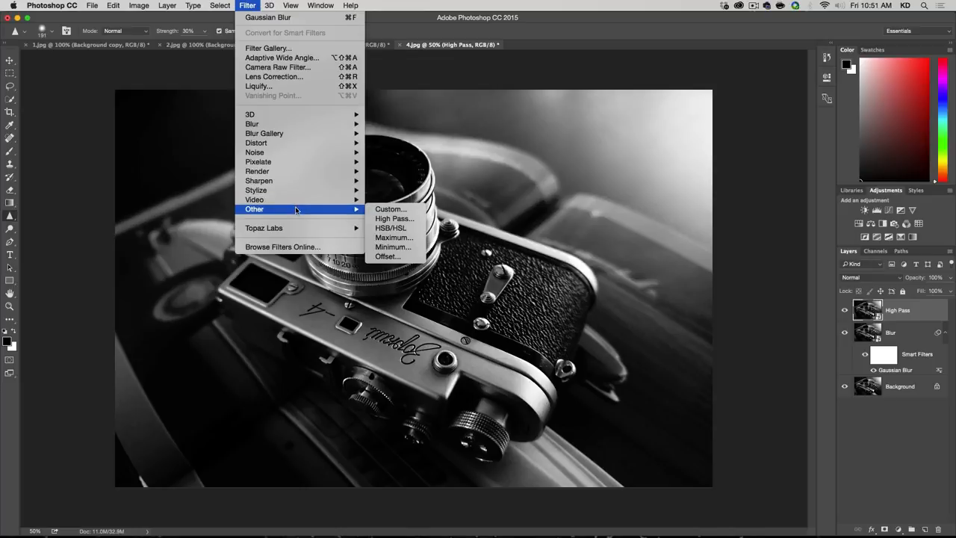
click(389, 219)
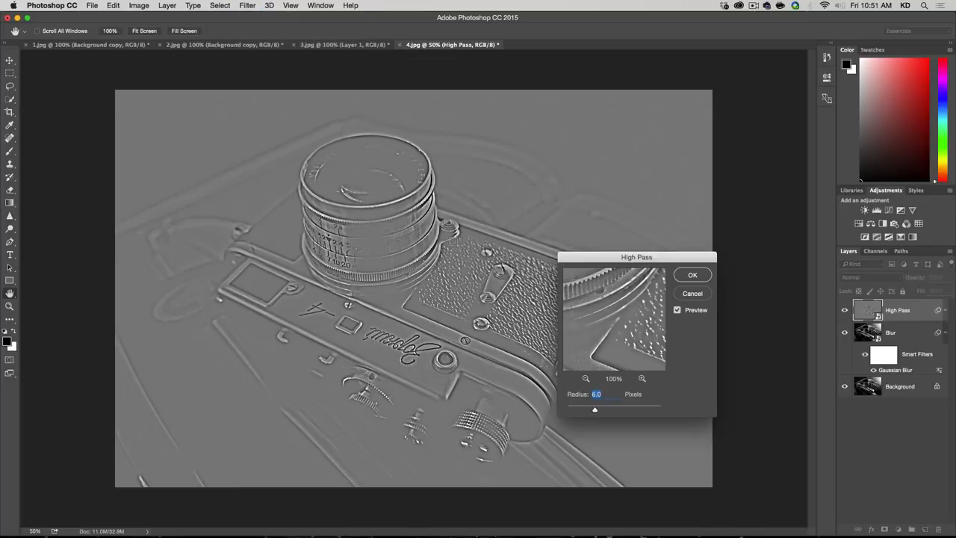
text(3)
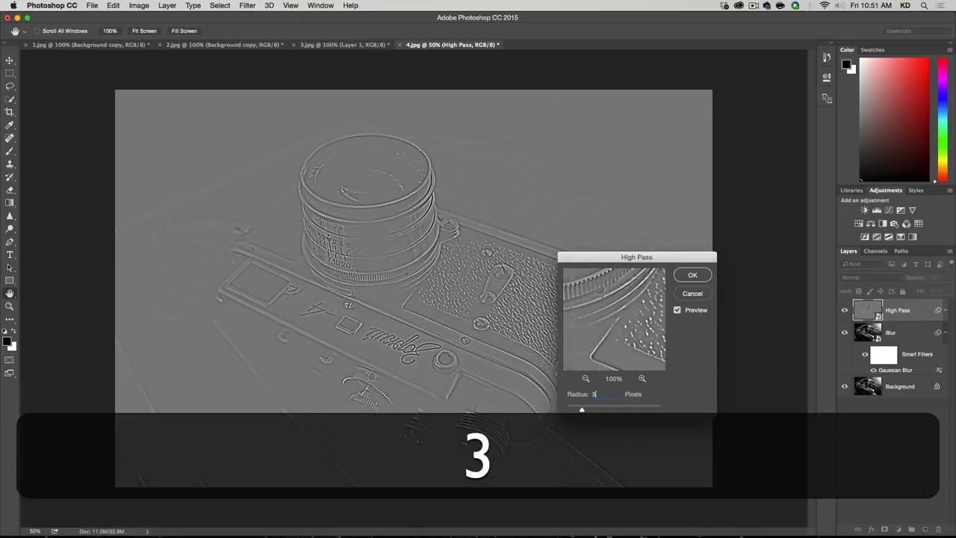
key(Return)
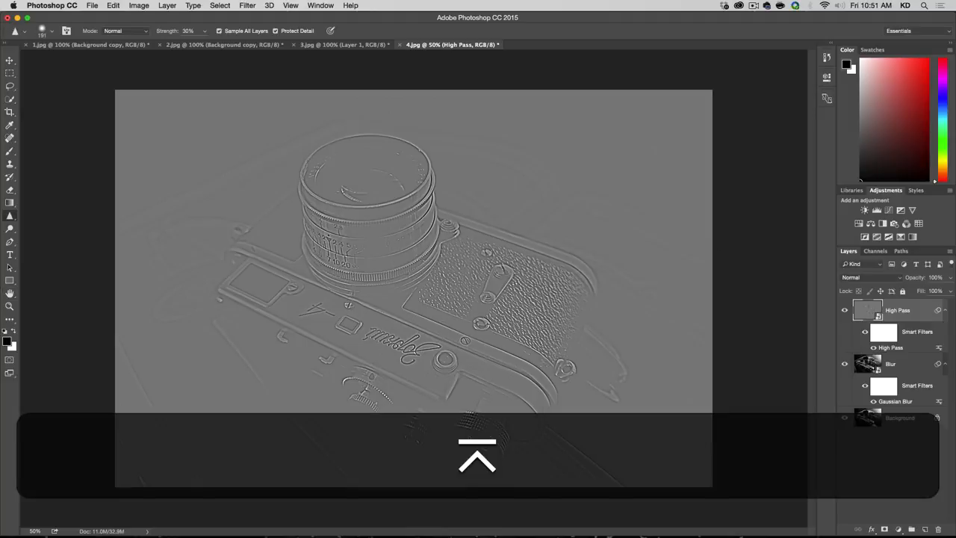
Set the High Pass layer's blend mode to Linear Light and collapse the smart filter lists of both layers
click(886, 277)
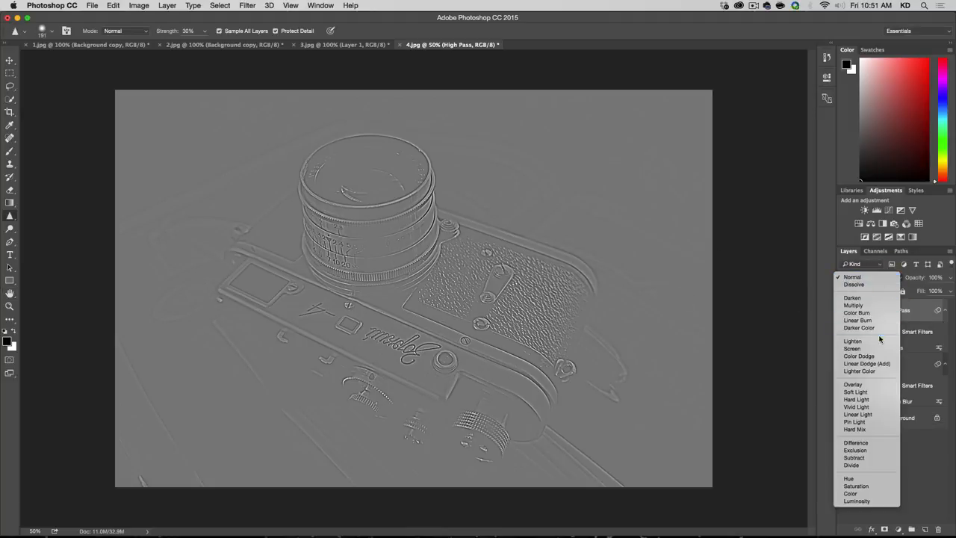
scroll(877, 416, down, 1)
click(859, 412)
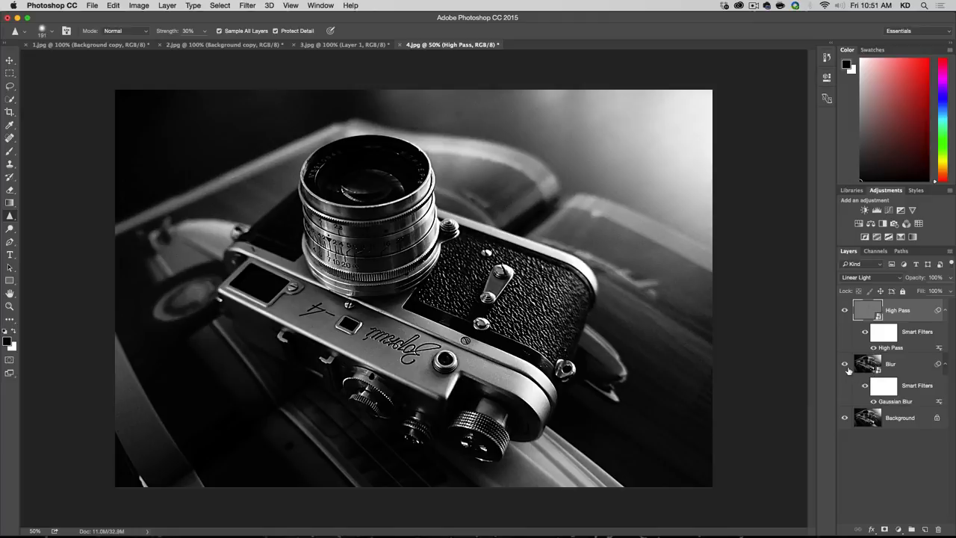
click(946, 310)
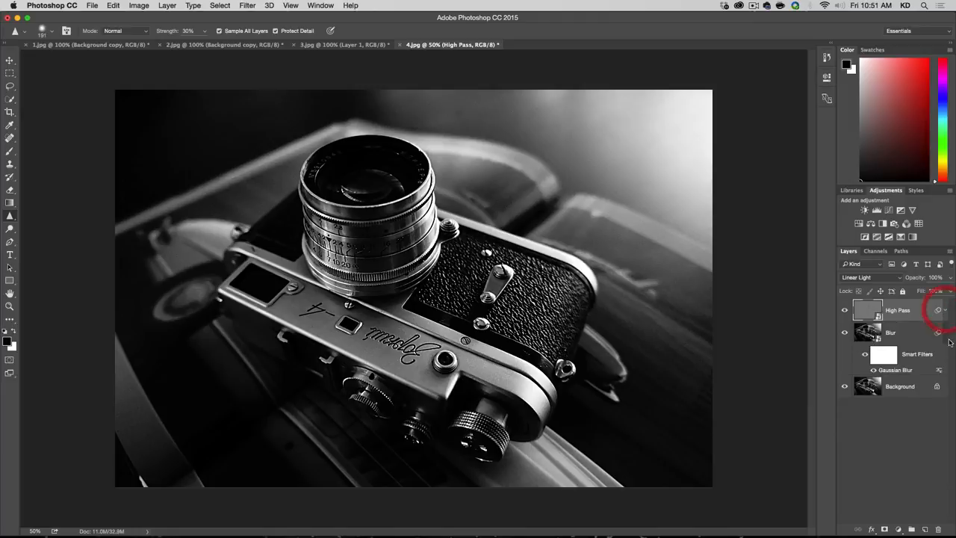
click(946, 332)
Compare the camera photo with and without the High Pass and Blur layers, leaving both visible
click(844, 311)
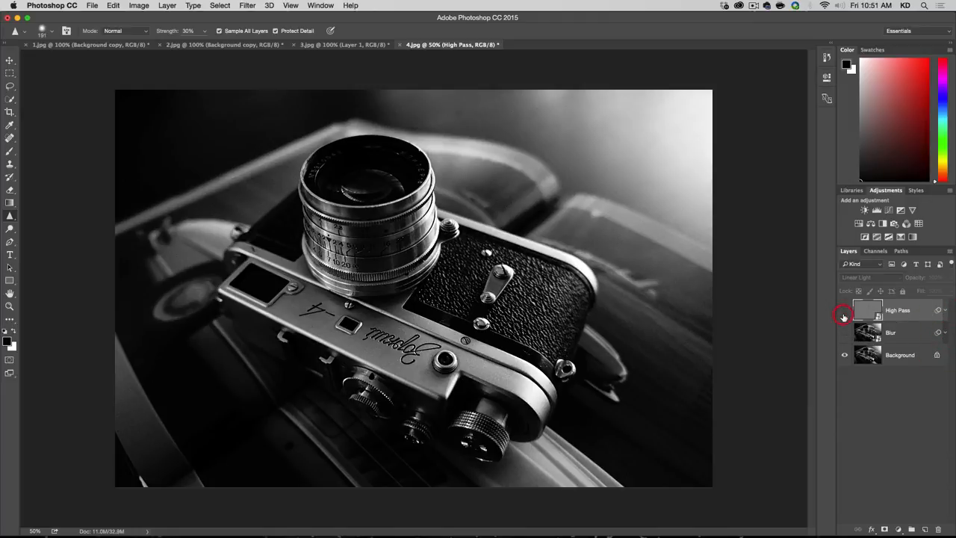
click(845, 312)
click(846, 313)
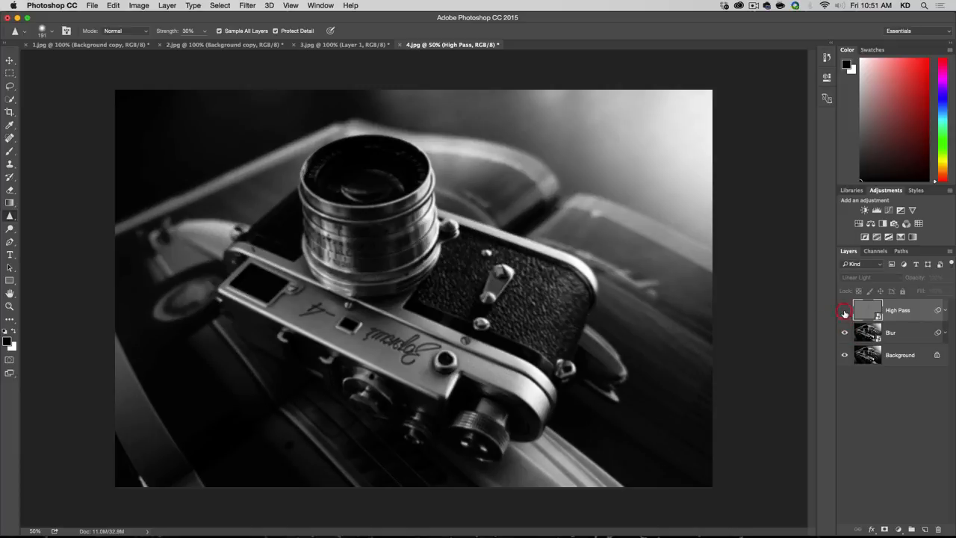
click(846, 313)
click(846, 312)
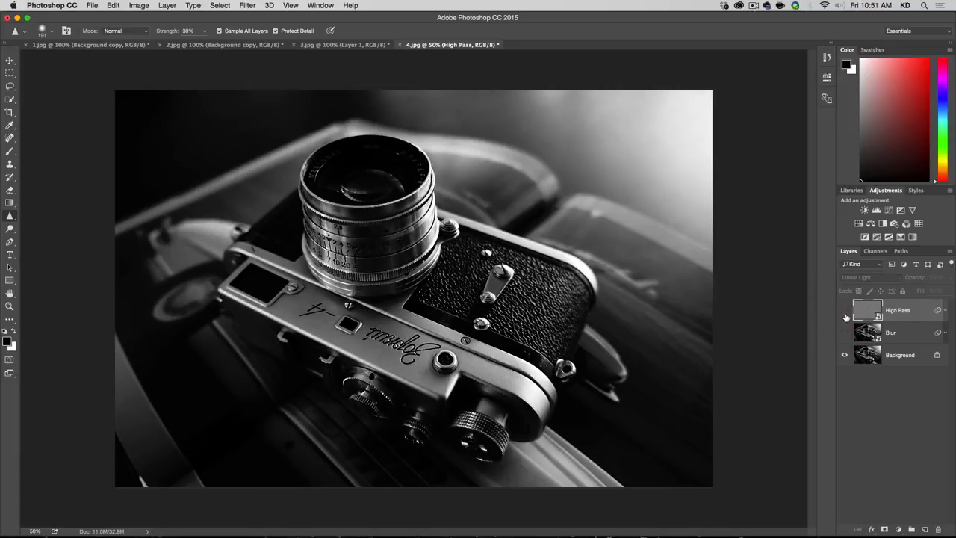
click(846, 313)
click(846, 332)
click(847, 313)
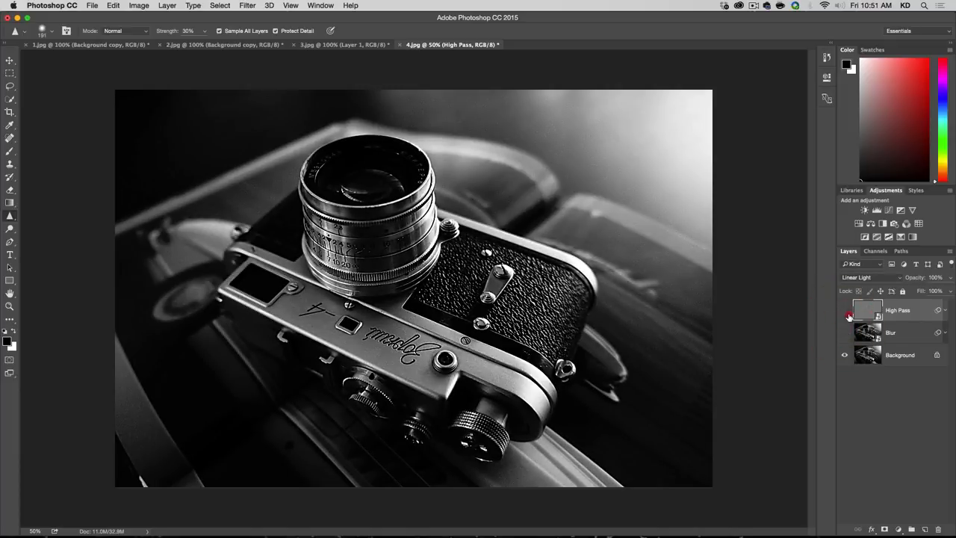
click(847, 312)
click(845, 332)
Group the High Pass and Blur layers and name the group Sharpening
click(907, 332)
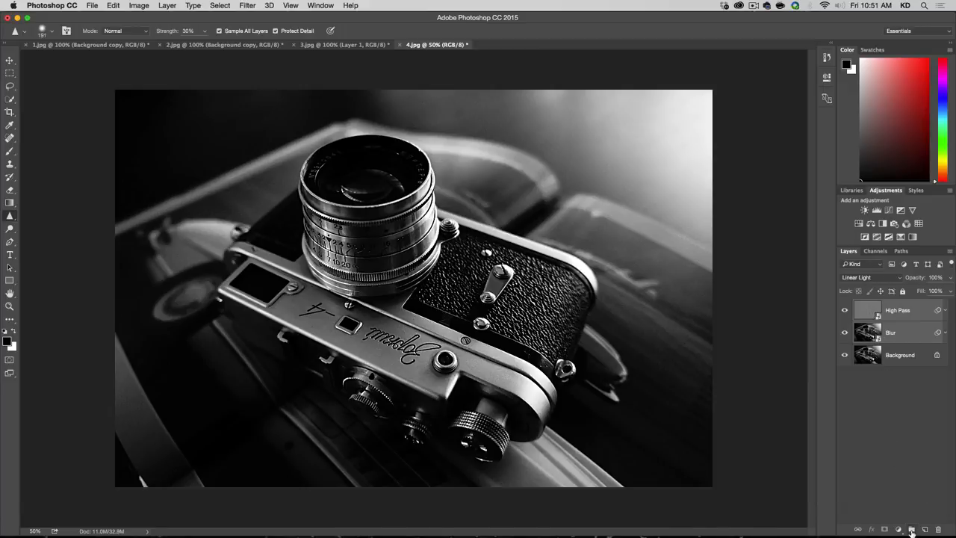
click(912, 529)
double_click(881, 305)
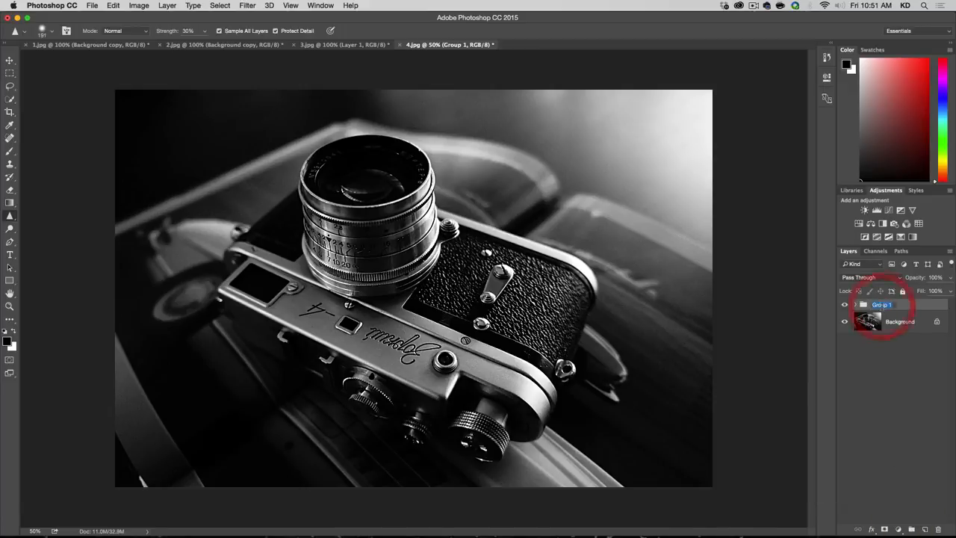
text(Sharpening)
key(Return)
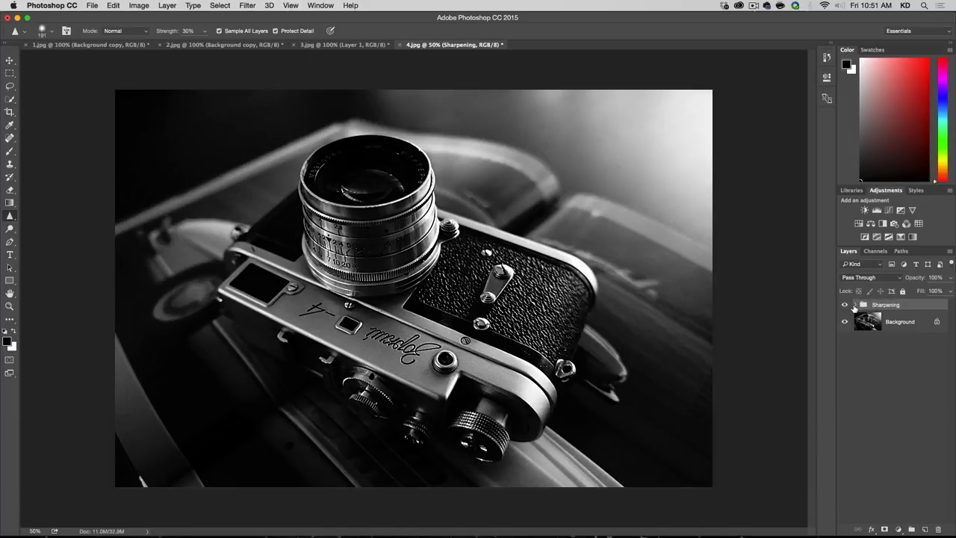
Add a layer mask to the Sharpening group and fill the mask with black
click(884, 530)
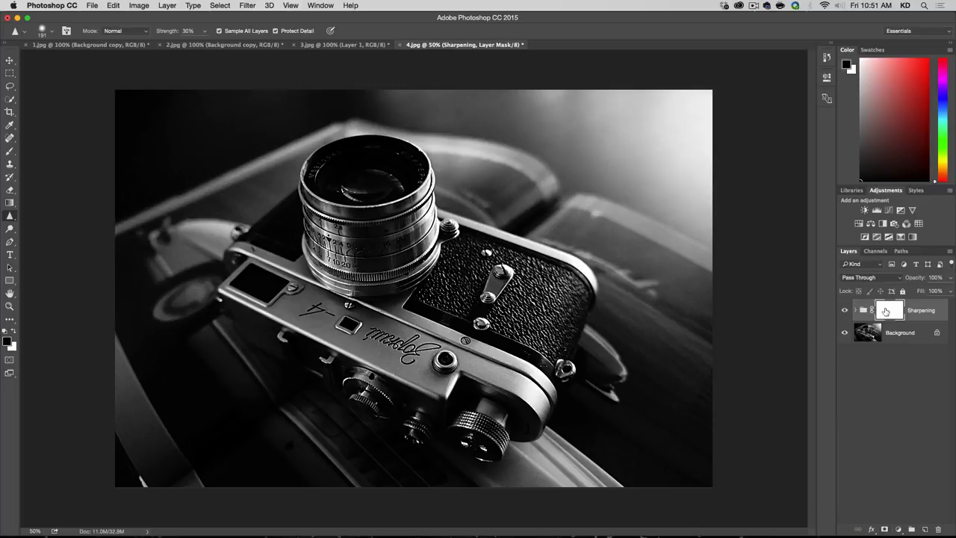
click(93, 5)
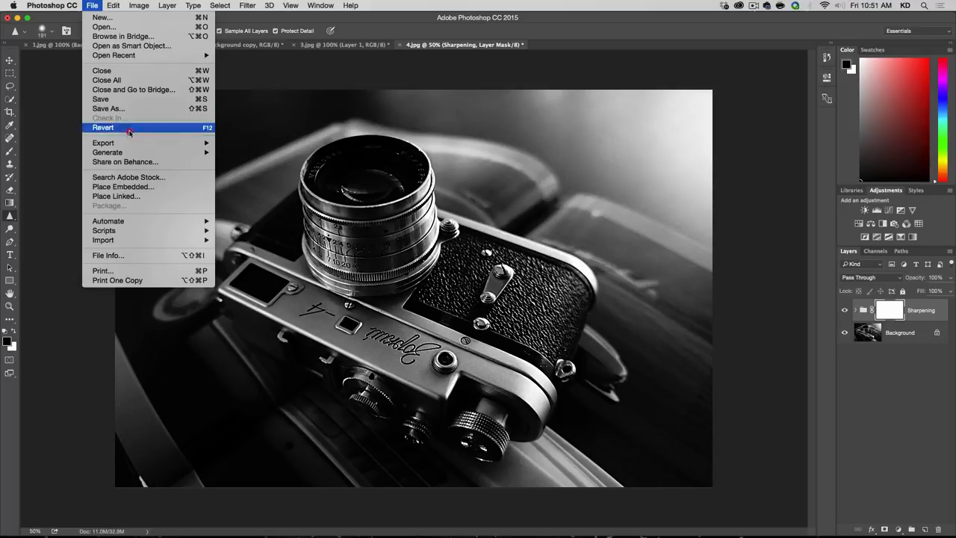
mouse_move(145, 233)
mouse_move(119, 6)
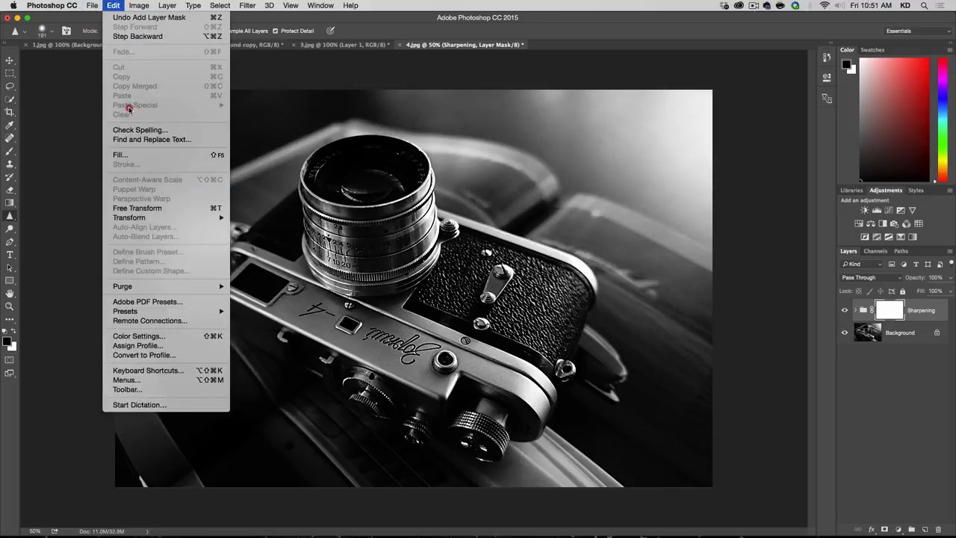
click(139, 154)
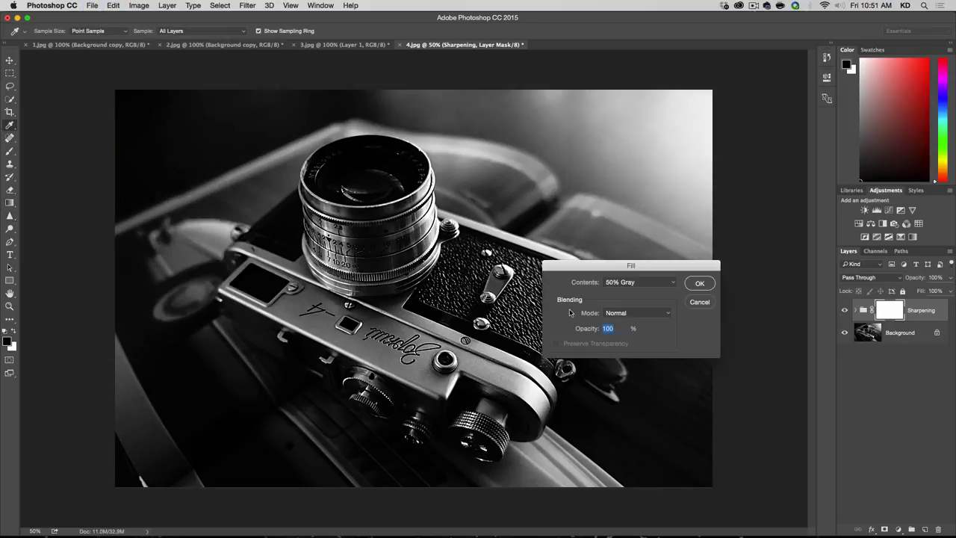
click(615, 283)
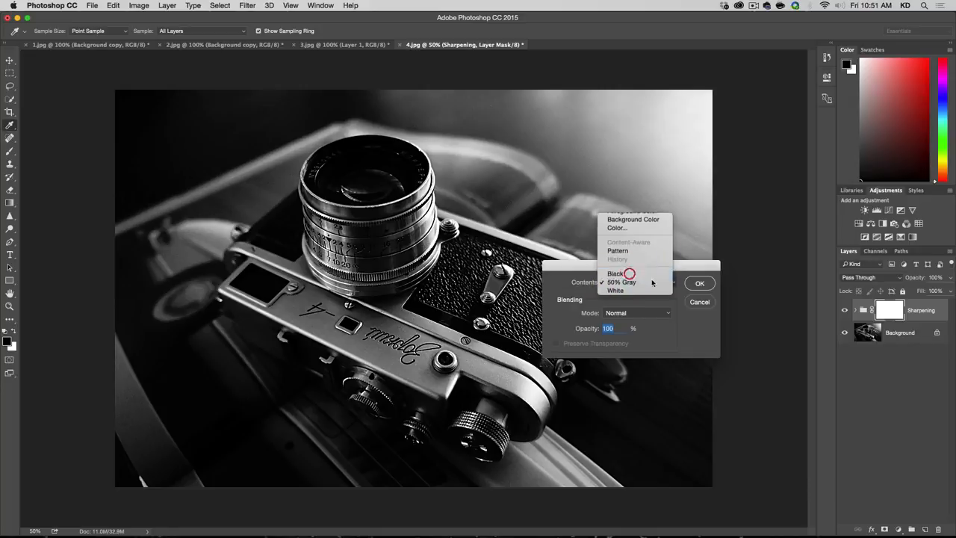
click(622, 271)
click(689, 287)
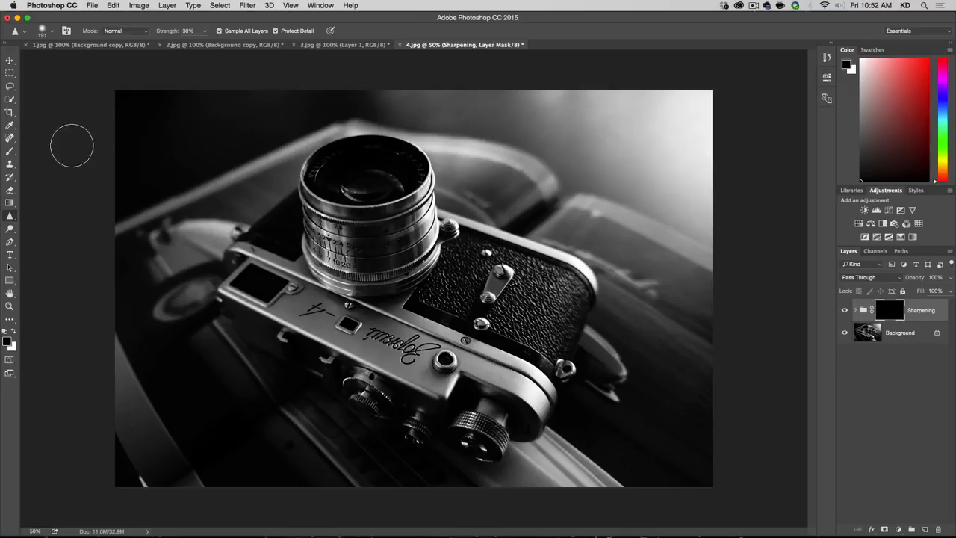
Switch to the Brush tool and set the brush size to about 396 px
key(b)
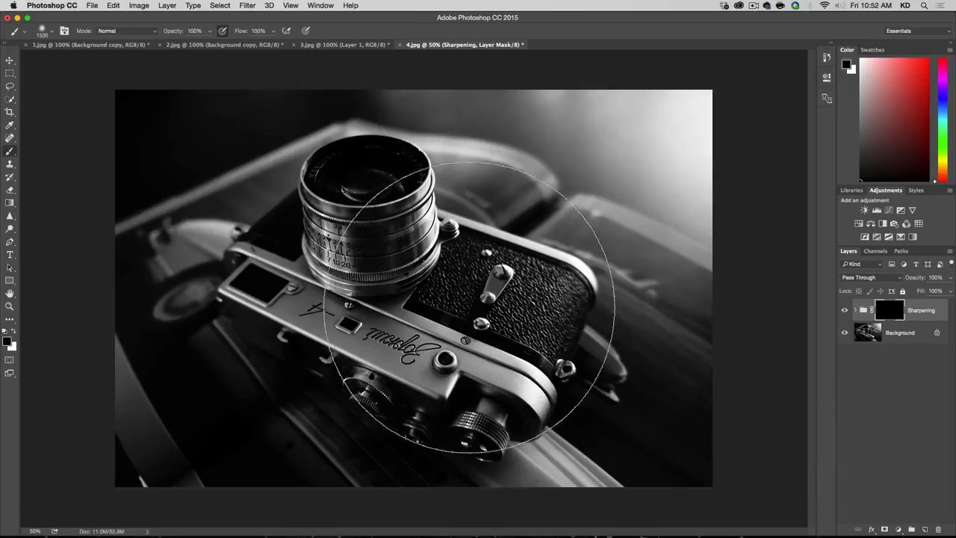
right_click(439, 255)
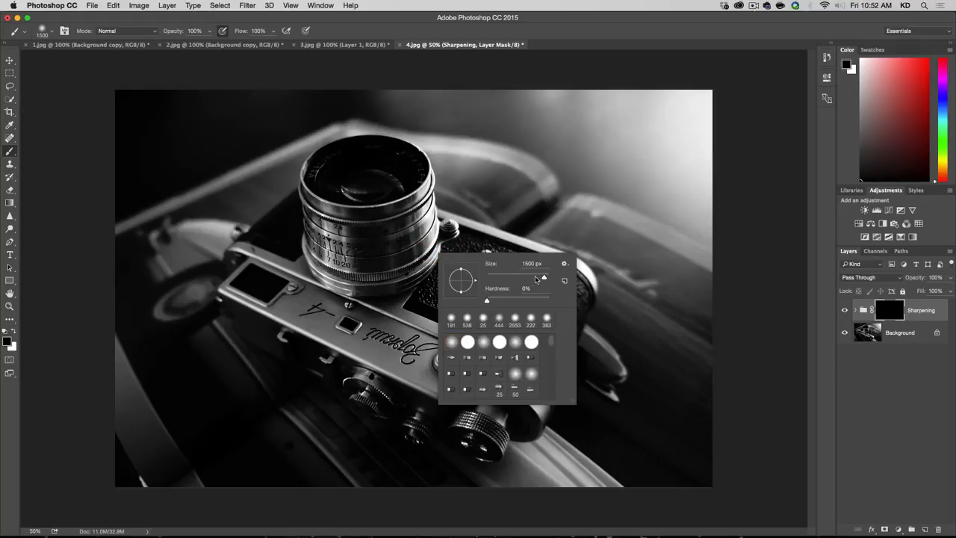
click(536, 278)
click(523, 263)
drag(538, 279, 541, 278)
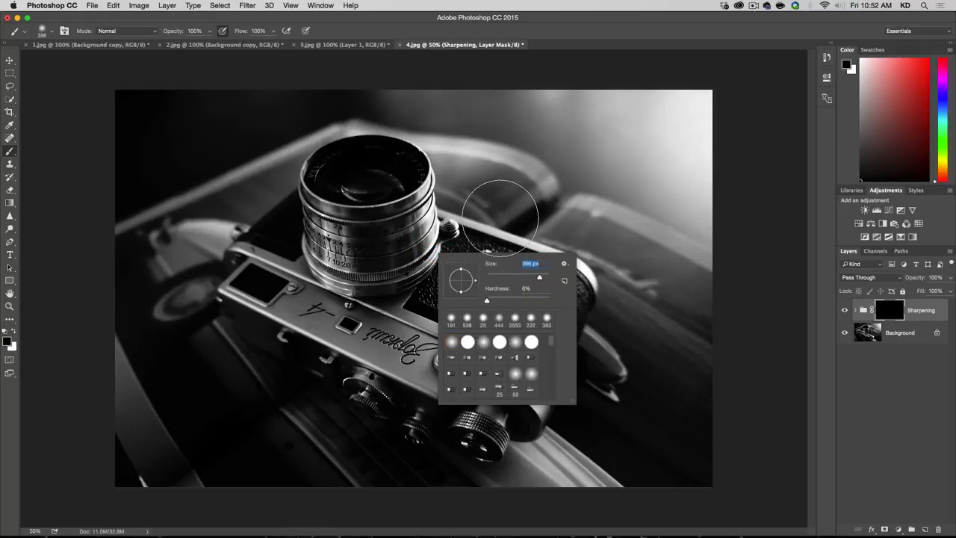
key(Return)
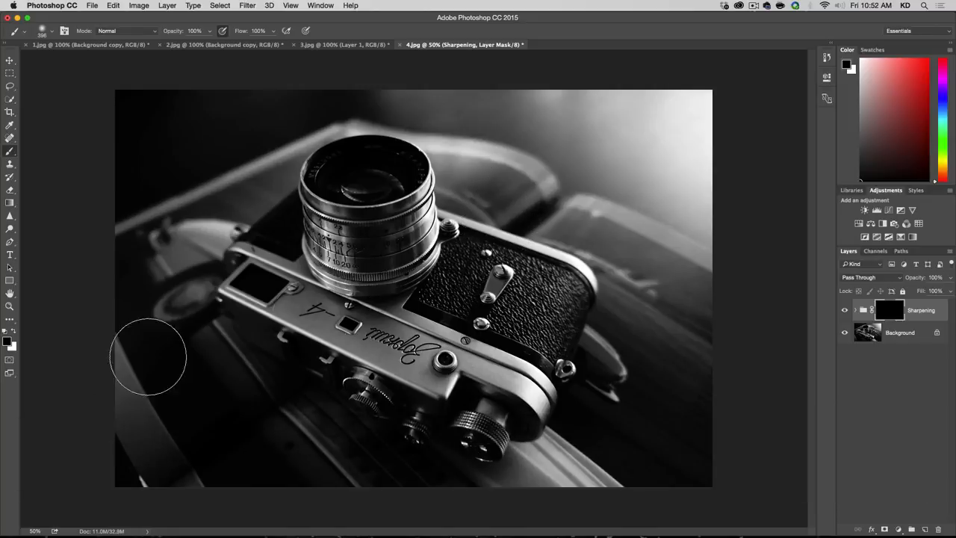
Paint white over the camera on the Sharpening group's mask, and compare the photo with the group hidden and shown
click(14, 331)
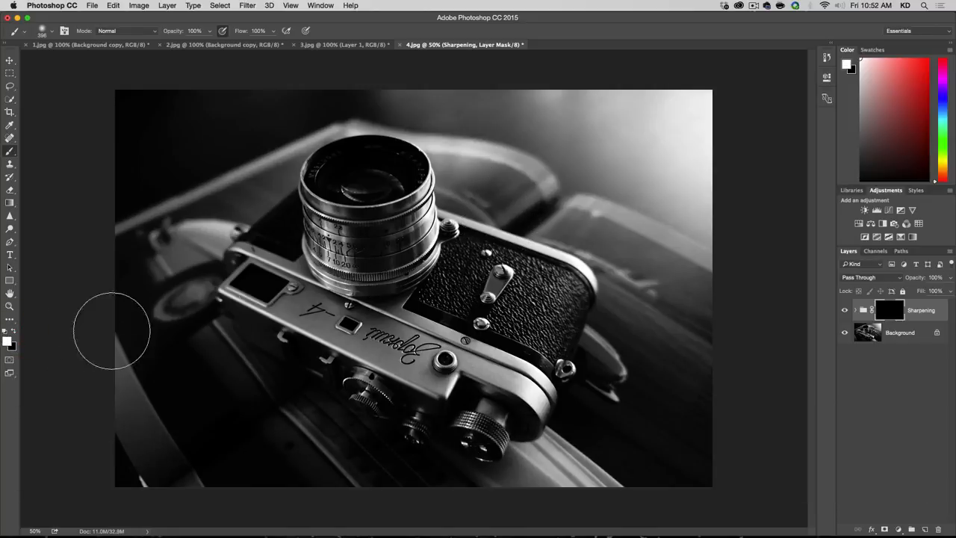
mouse_move(458, 273)
mouse_down()
mouse_move(426, 263)
mouse_move(343, 271)
mouse_move(320, 209)
mouse_move(385, 228)
mouse_move(395, 193)
mouse_move(418, 198)
mouse_move(336, 180)
mouse_move(379, 164)
mouse_move(343, 172)
mouse_move(429, 299)
mouse_move(312, 310)
mouse_up()
drag(285, 279, 266, 264)
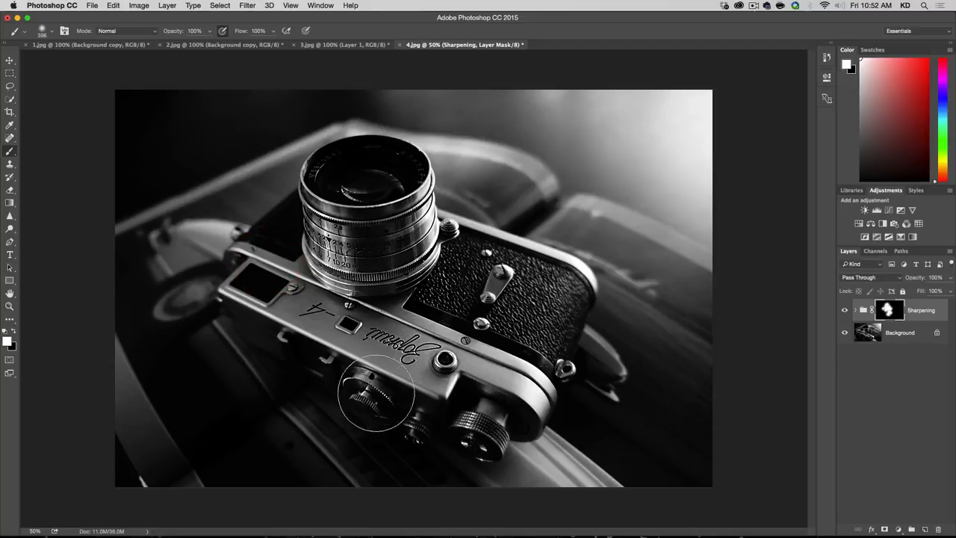
mouse_move(378, 393)
mouse_down()
mouse_move(486, 433)
mouse_move(478, 433)
mouse_move(504, 295)
mouse_move(540, 364)
mouse_up()
drag(448, 271, 453, 247)
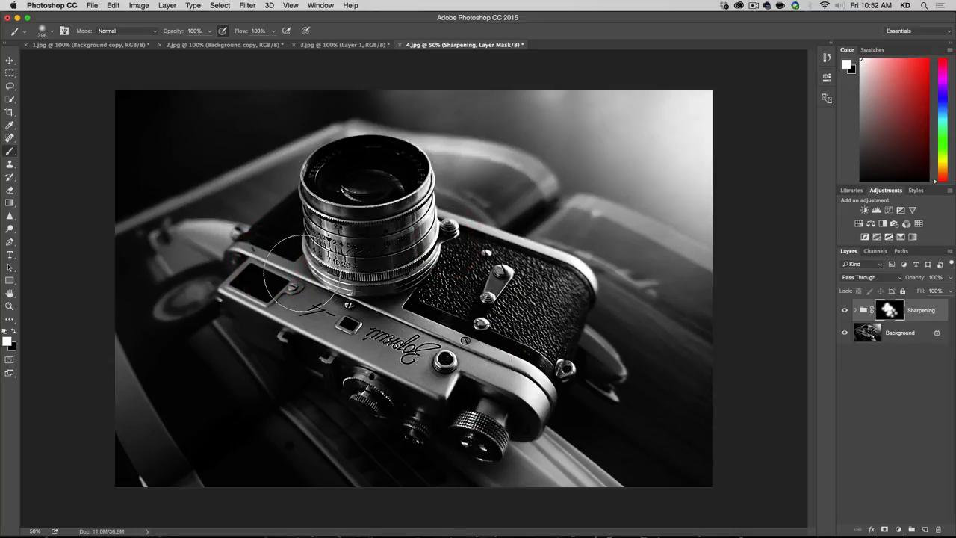
drag(264, 260, 252, 264)
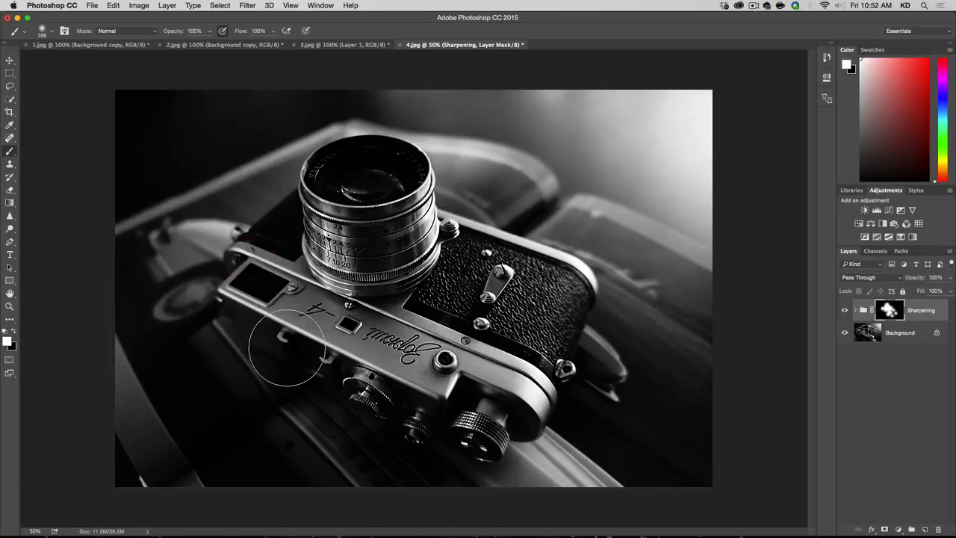
drag(297, 337, 326, 364)
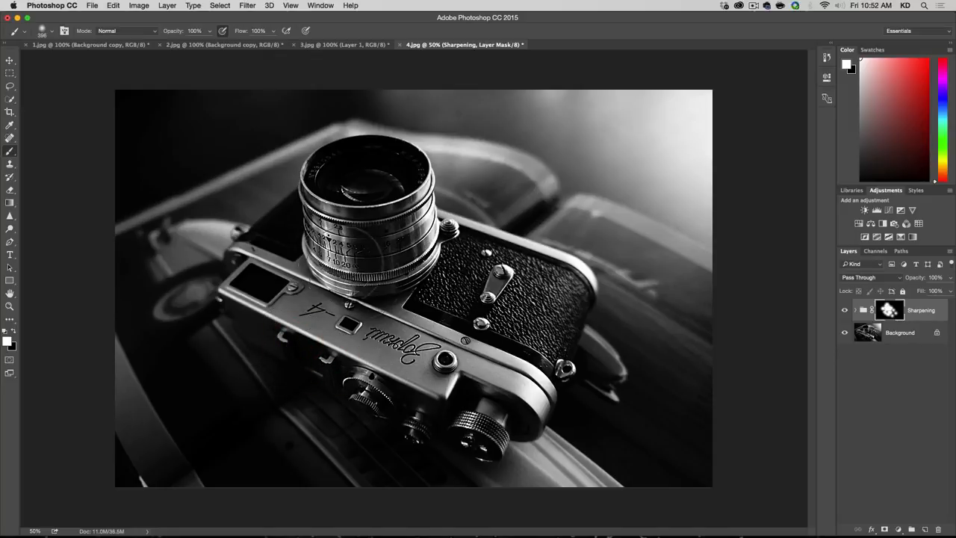
mouse_move(412, 258)
mouse_down()
mouse_move(401, 261)
mouse_move(378, 209)
mouse_up()
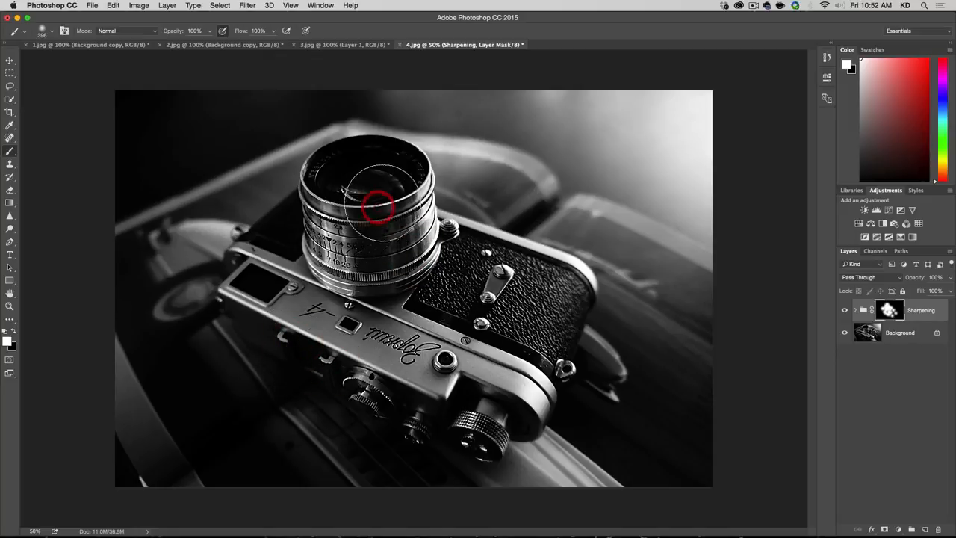
click(390, 170)
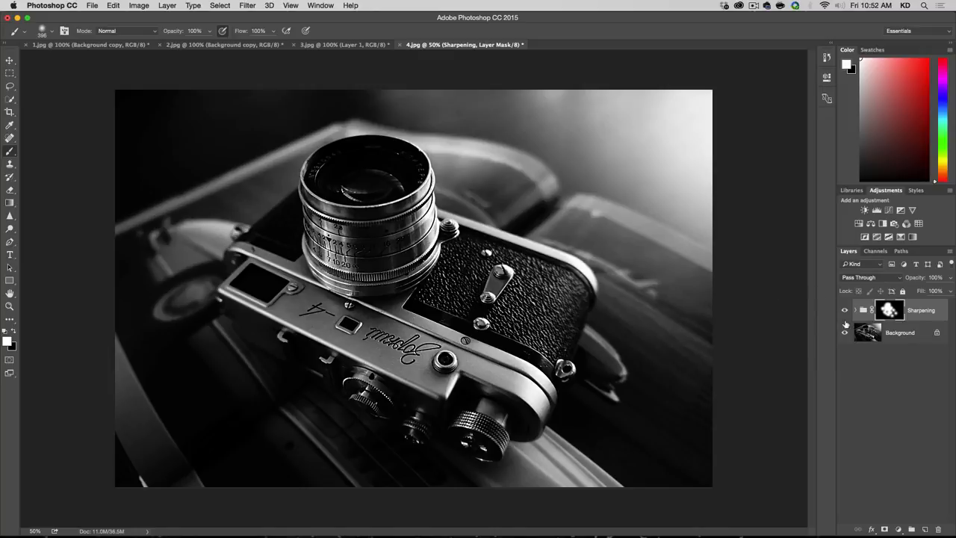
click(845, 310)
click(845, 310)
Expand the Sharpening group and its smart filters, and set the High Pass filter radius to 2 pixels
click(855, 310)
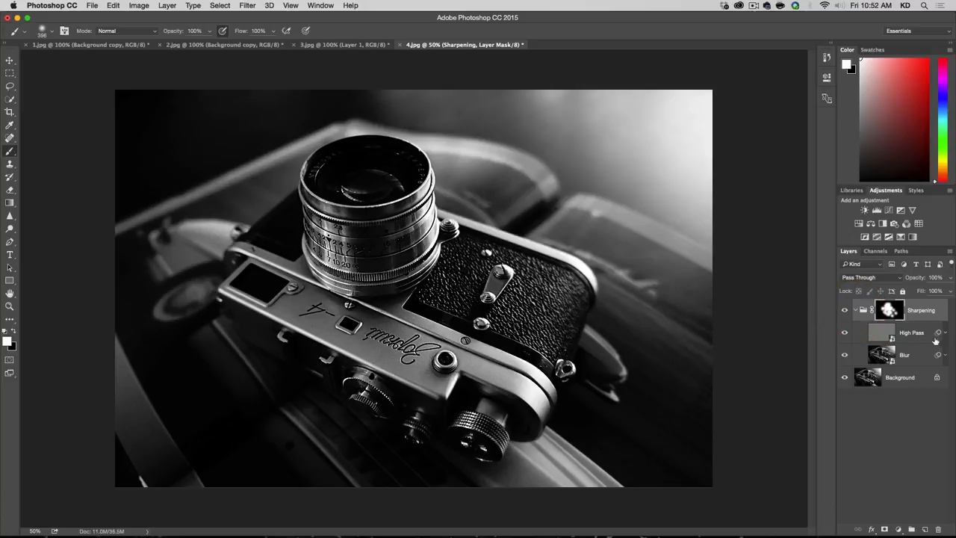
click(945, 354)
click(945, 332)
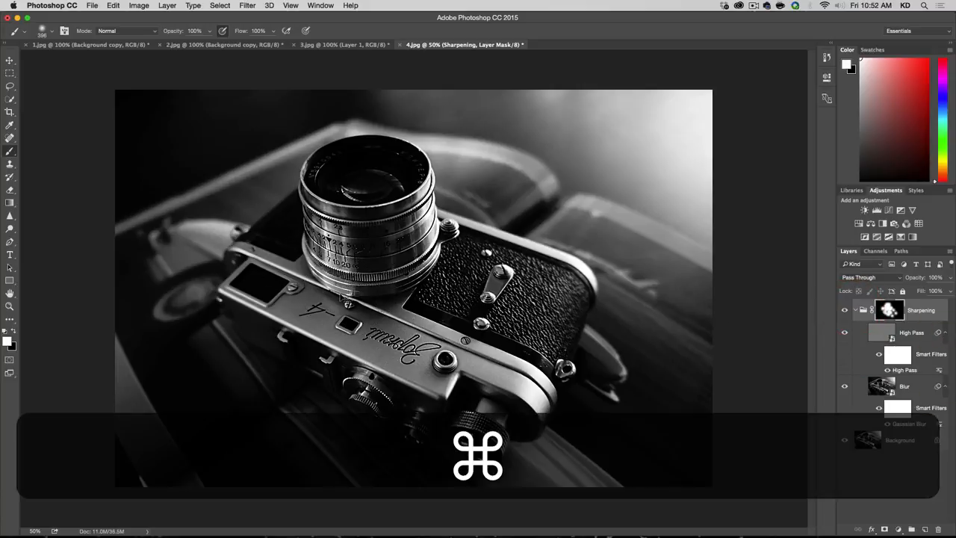
key(super+plus)
key(super+plus)
key(super+plus)
key(space)
drag(313, 280, 362, 265)
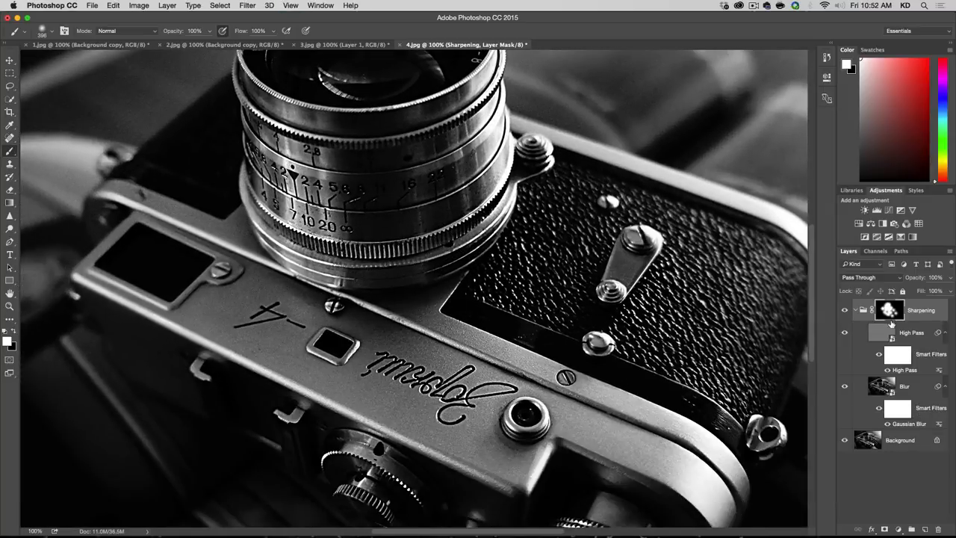
double_click(903, 371)
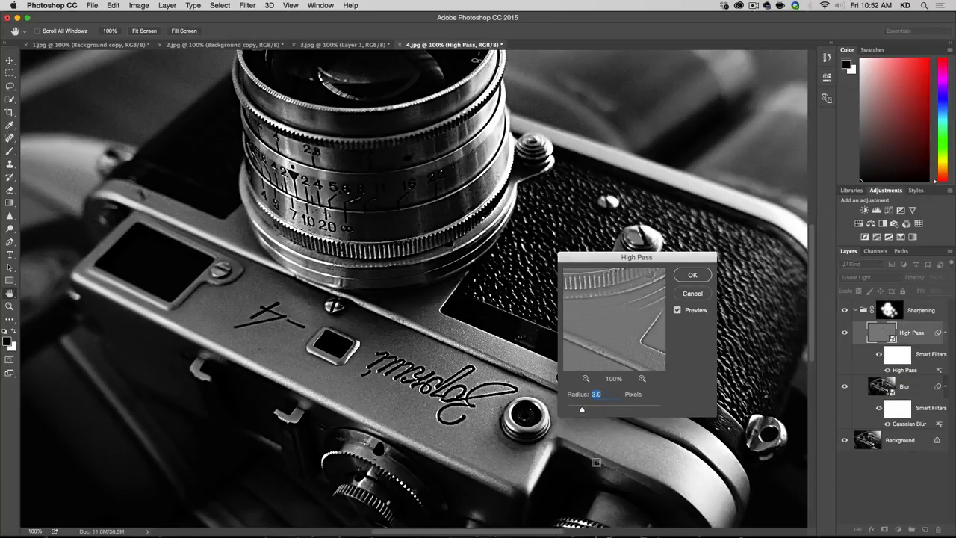
text(2)
key(Return)
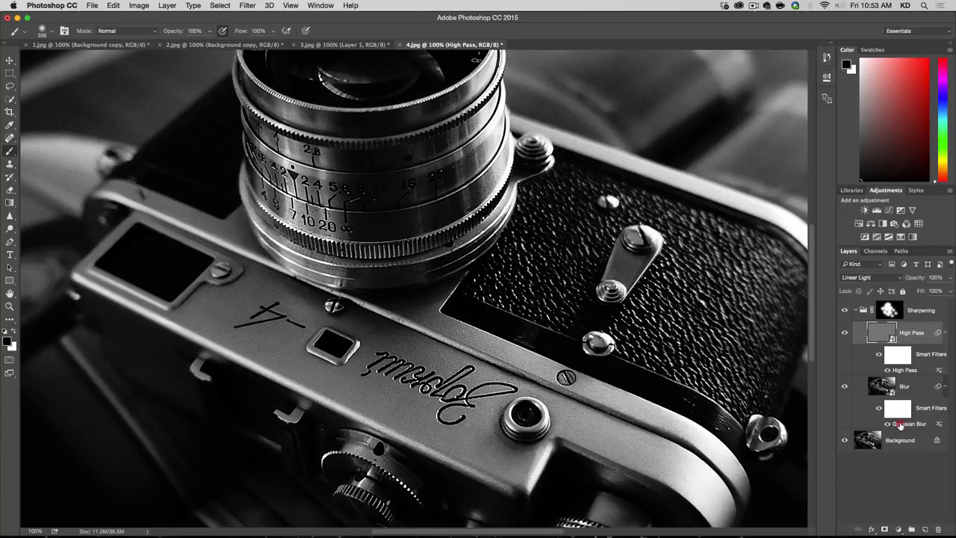
Set the Gaussian Blur radius on the Blur layer to 2 pixels
double_click(900, 425)
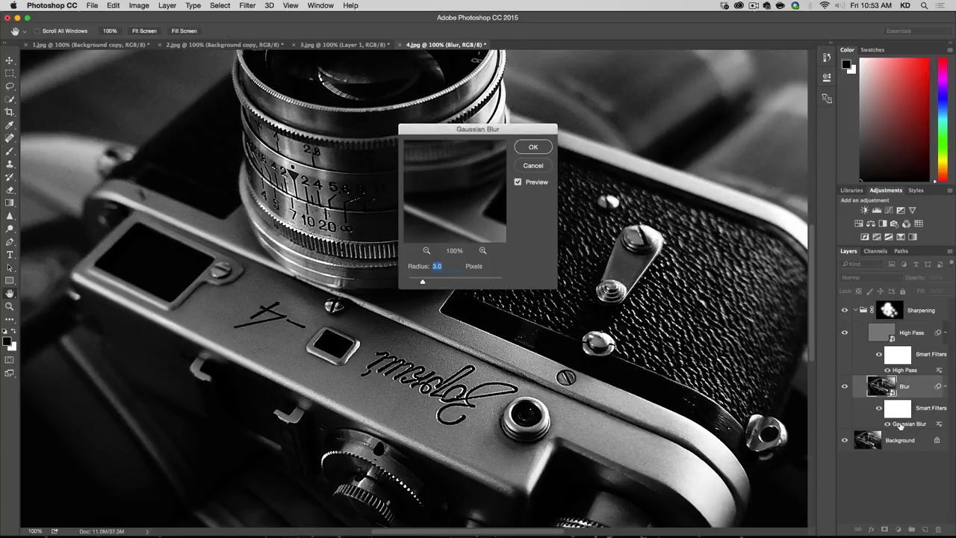
text(2)
key(Return)
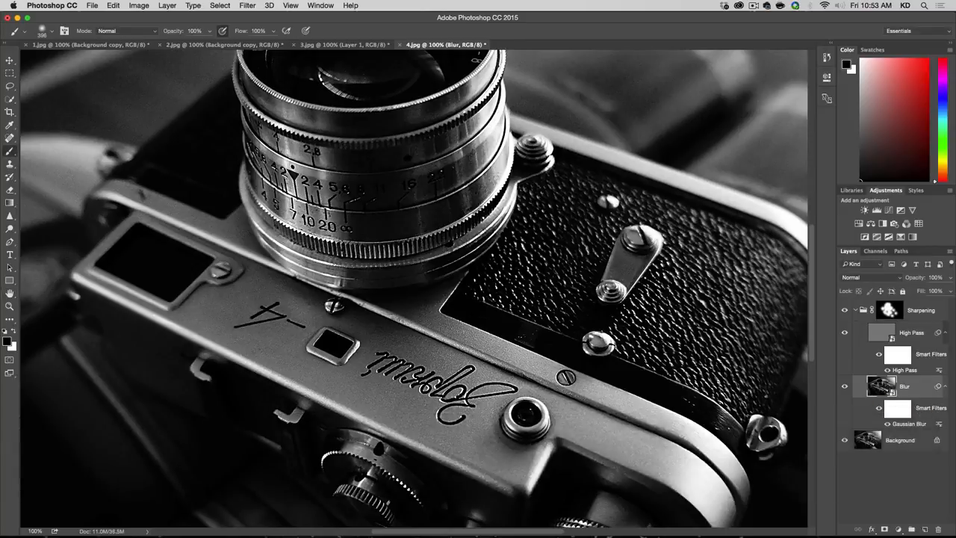
Preview the Blur layer's Gaussian Blur at a 5-pixel radius, and set the radius to 3 pixels
double_click(902, 425)
text(5)
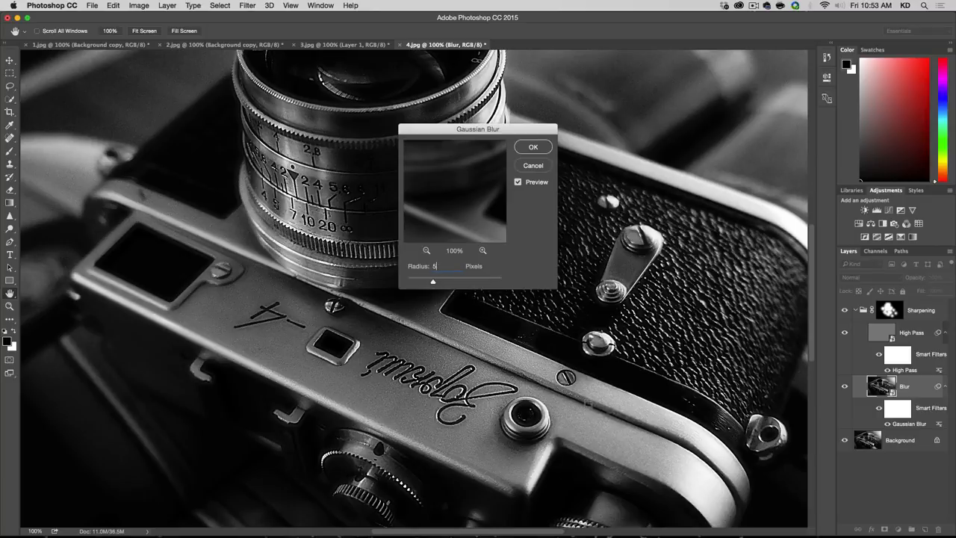
click(519, 183)
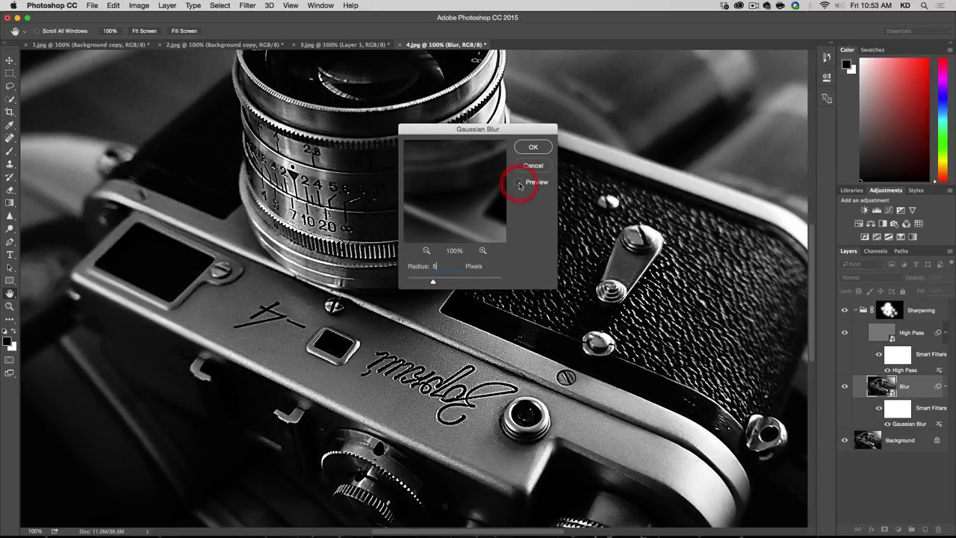
click(518, 183)
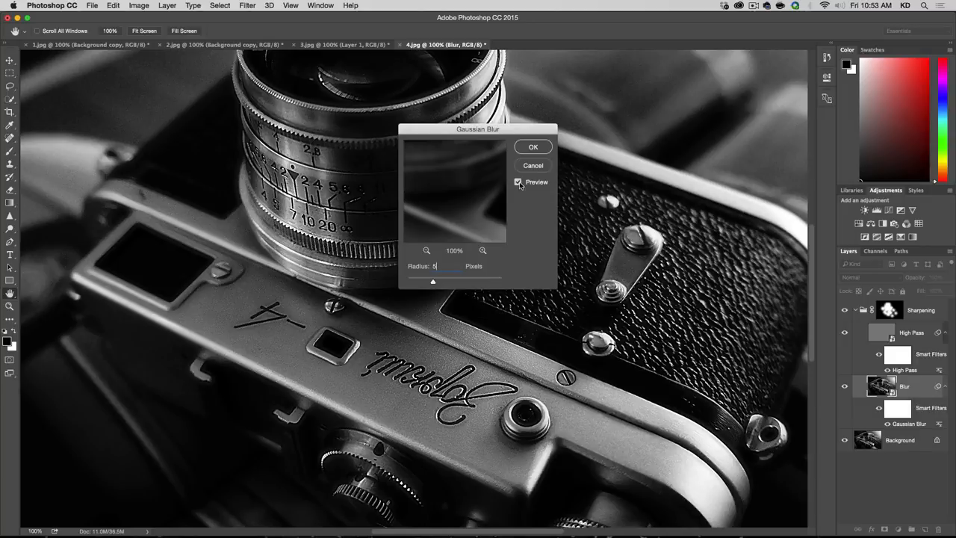
key(shift+Left)
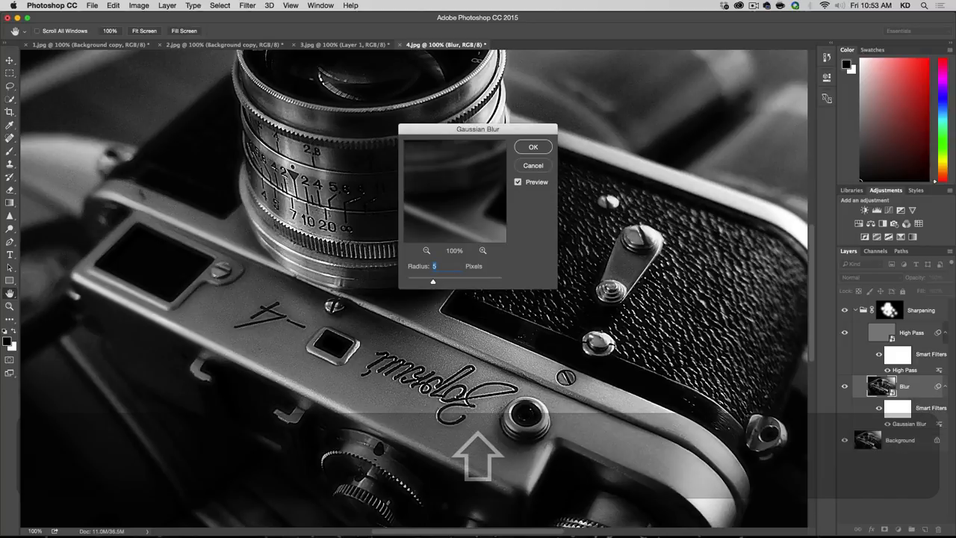
text(3)
key(Return)
key(b)
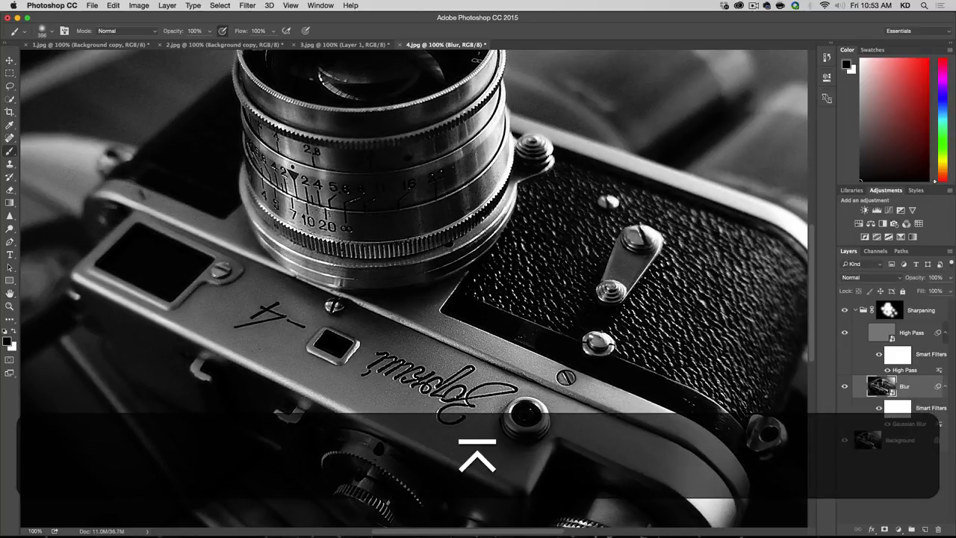
Collapse the Sharpening group, switch to Finder, and open 5.jpg from the Episode-018-Source-Files folder
key(super+minus)
key(super+minus)
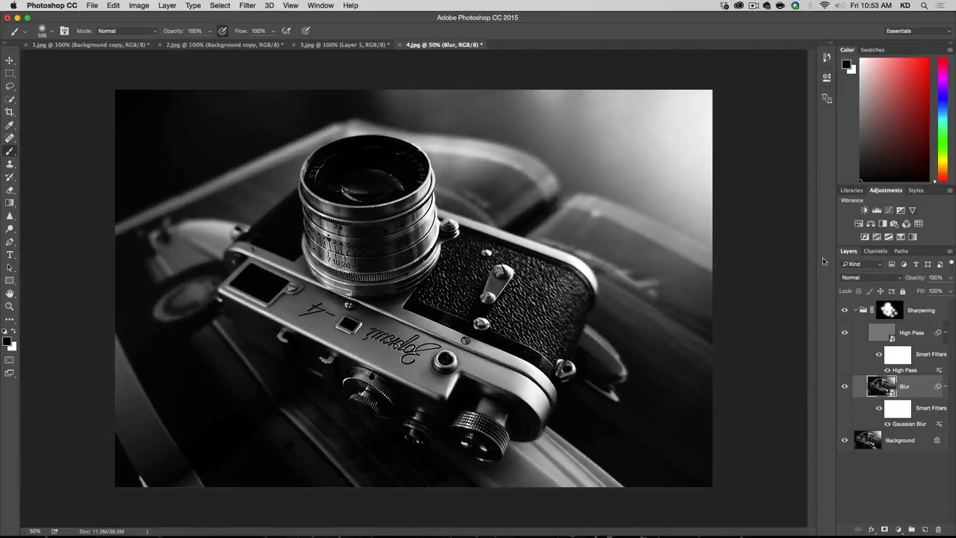
click(856, 311)
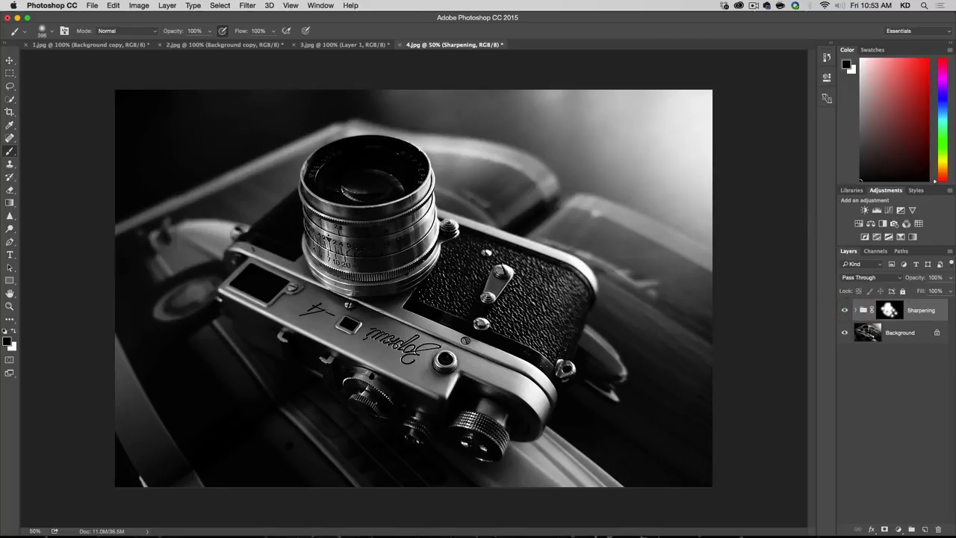
click(181, 131)
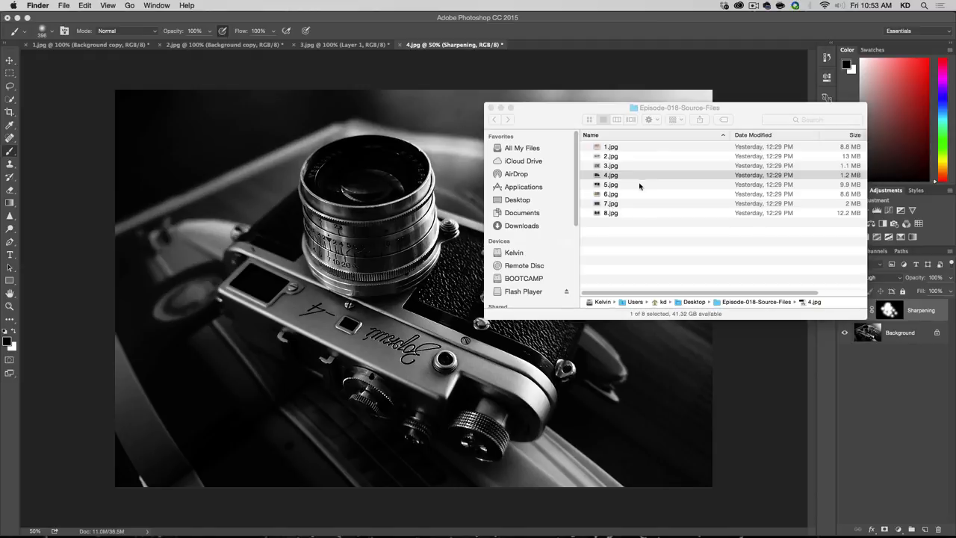
double_click(632, 185)
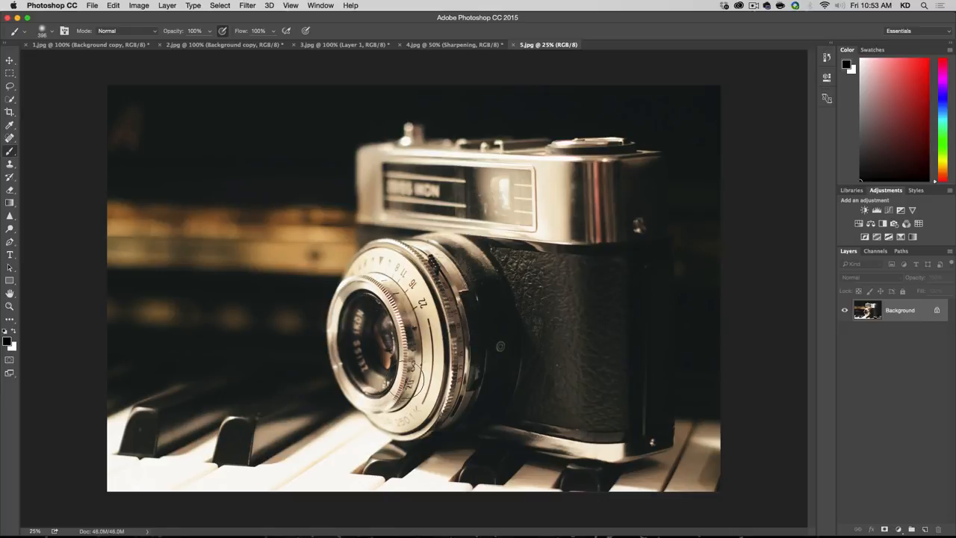
Examine the lens markings and fine detail of the camera in 5.jpg at 100%, and return to the whole photo
key(super+plus)
key(super+plus)
key(super+plus)
key(super+plus)
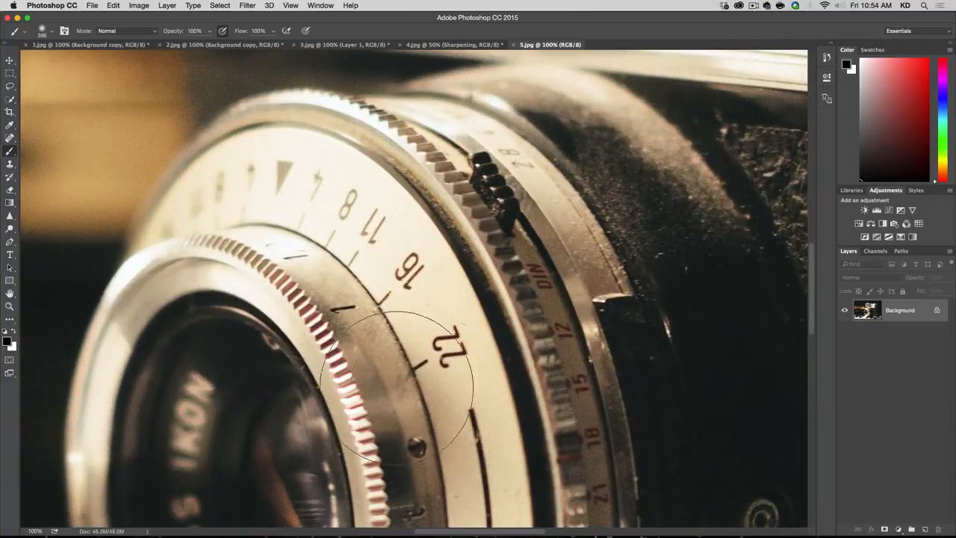
key(space)
drag(495, 359, 521, 176)
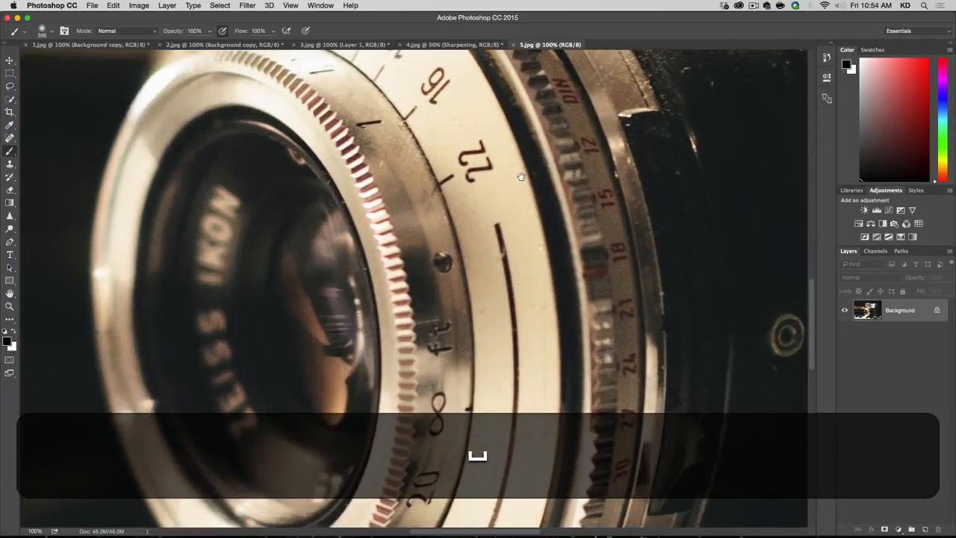
drag(555, 360, 570, 399)
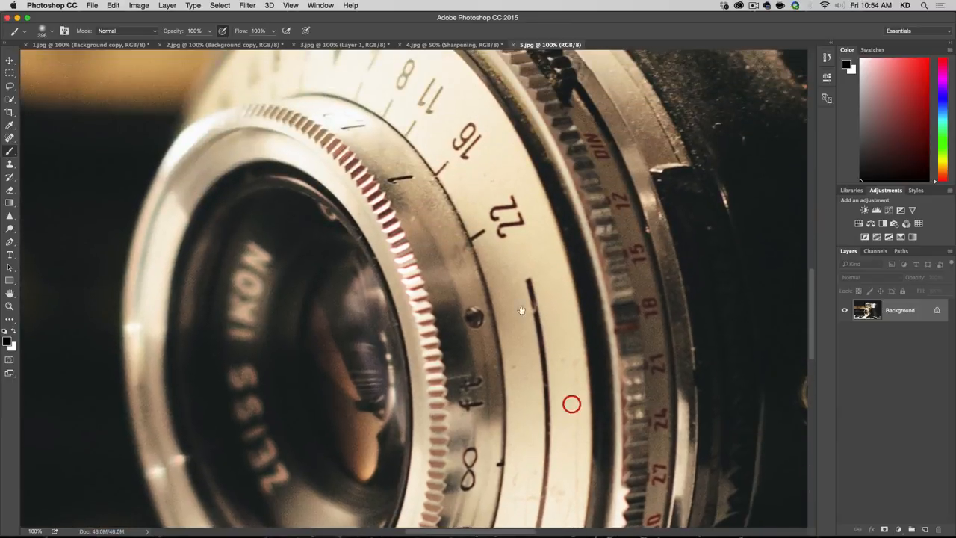
drag(515, 288, 503, 337)
drag(429, 298, 378, 292)
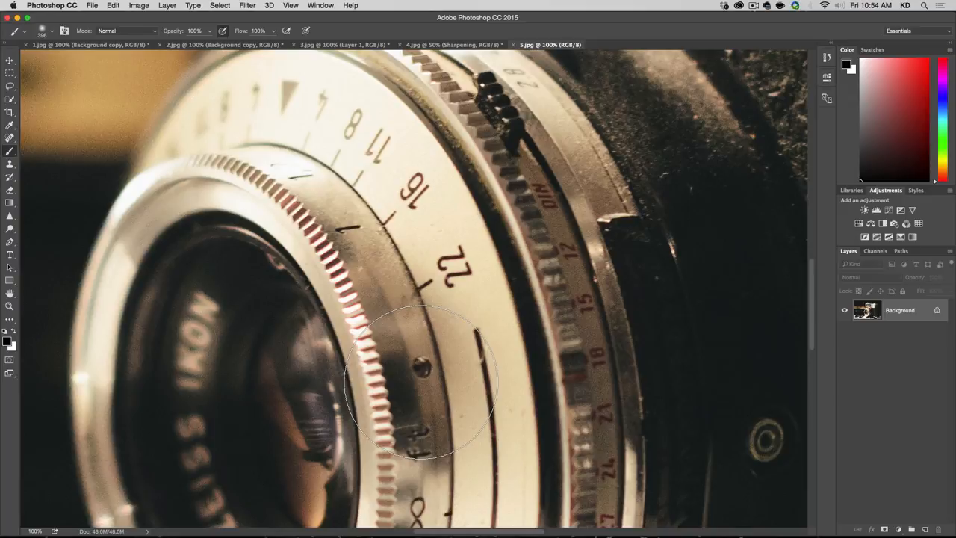
key(alt+super)
key(alt+super+minus)
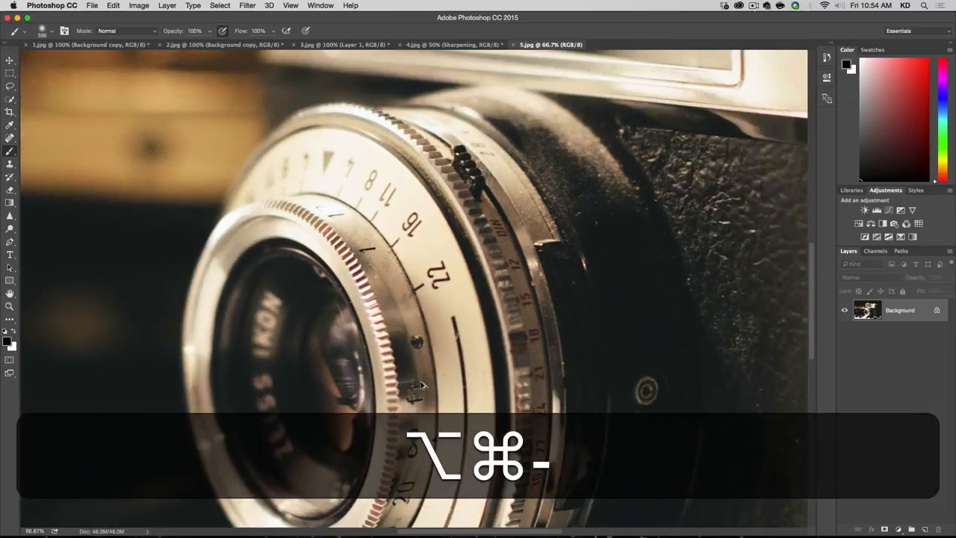
key(alt+super+minus)
key(alt+super+minus)
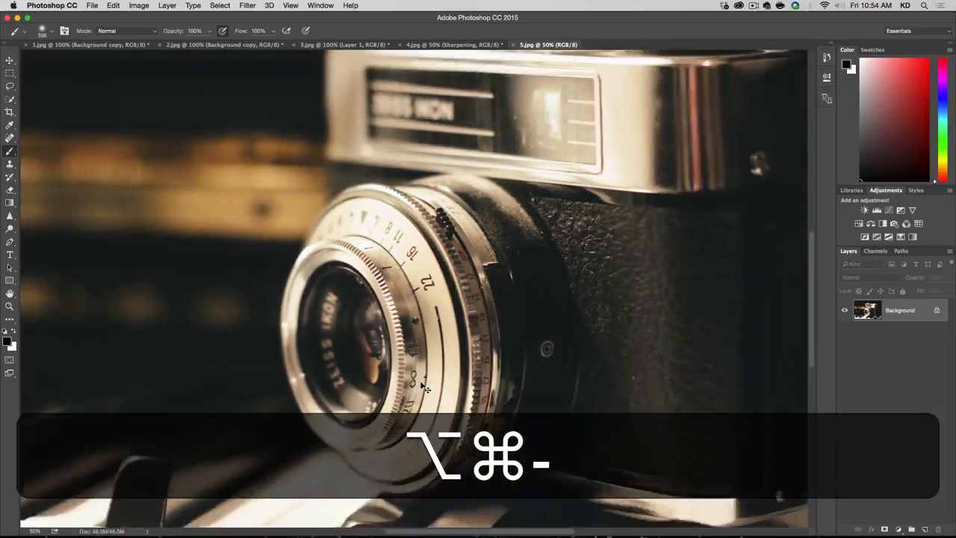
key(super+minus)
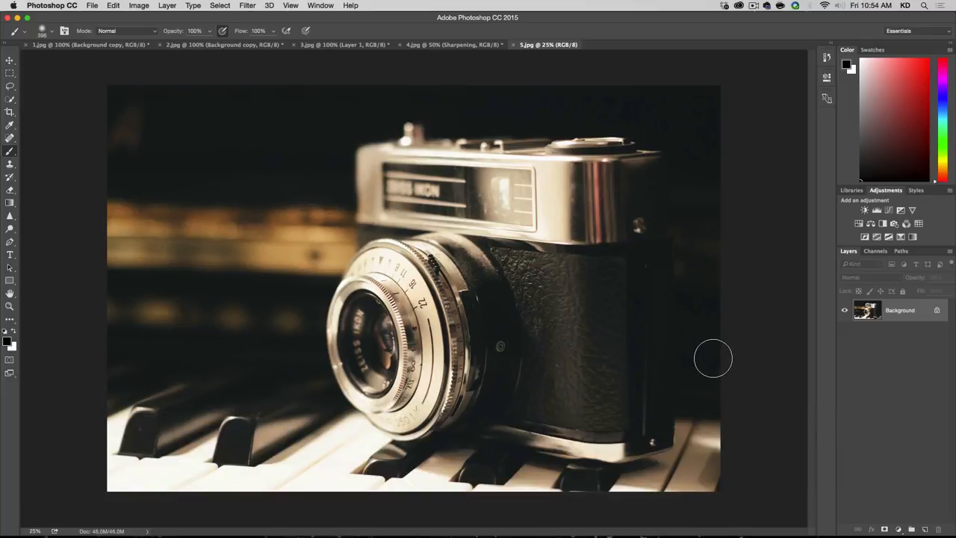
Convert 5.jpg to Lab Color mode and hide the a and b channels, leaving only Lightness visible
click(138, 6)
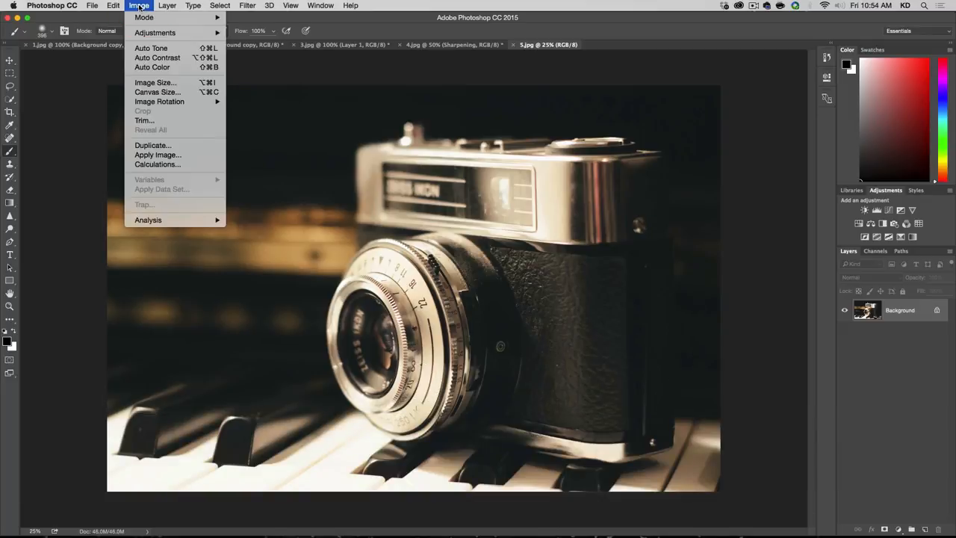
mouse_move(156, 20)
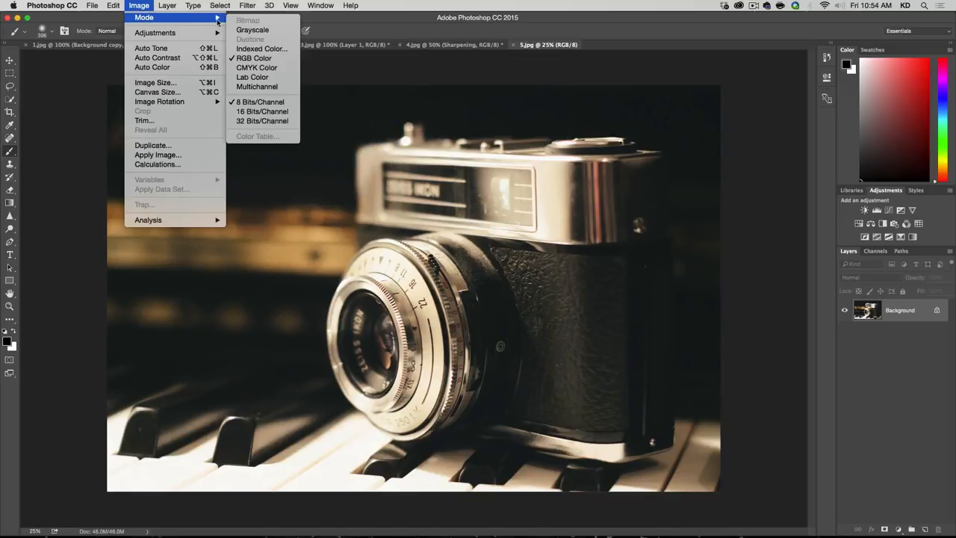
click(258, 80)
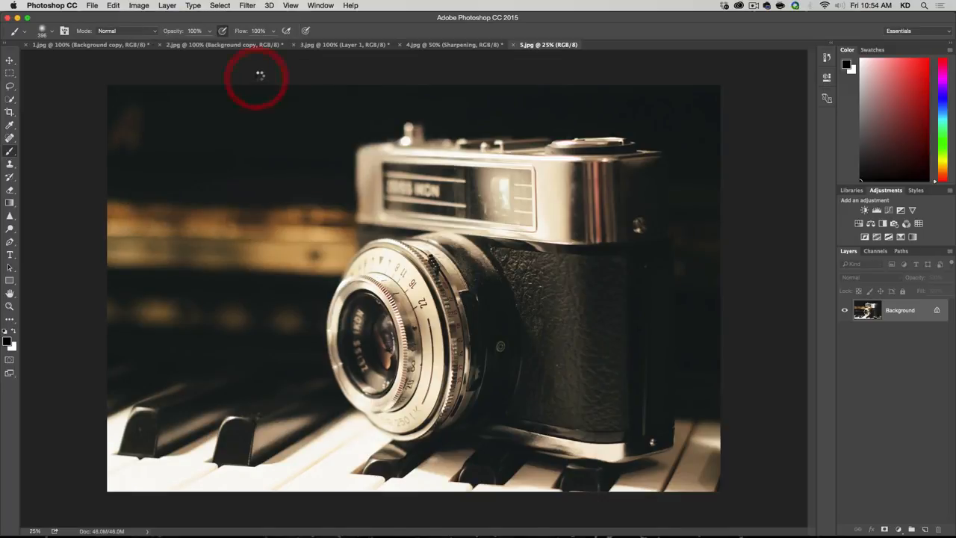
click(881, 253)
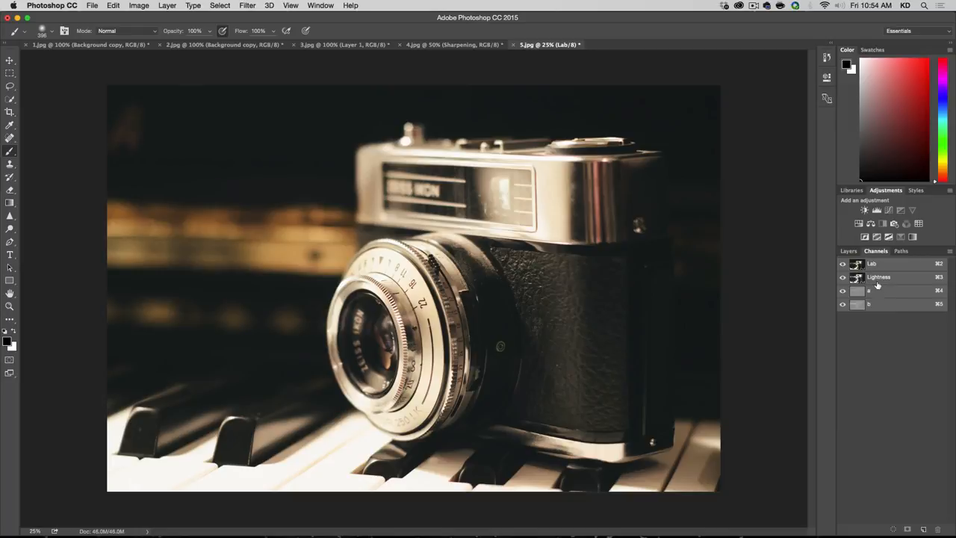
click(844, 305)
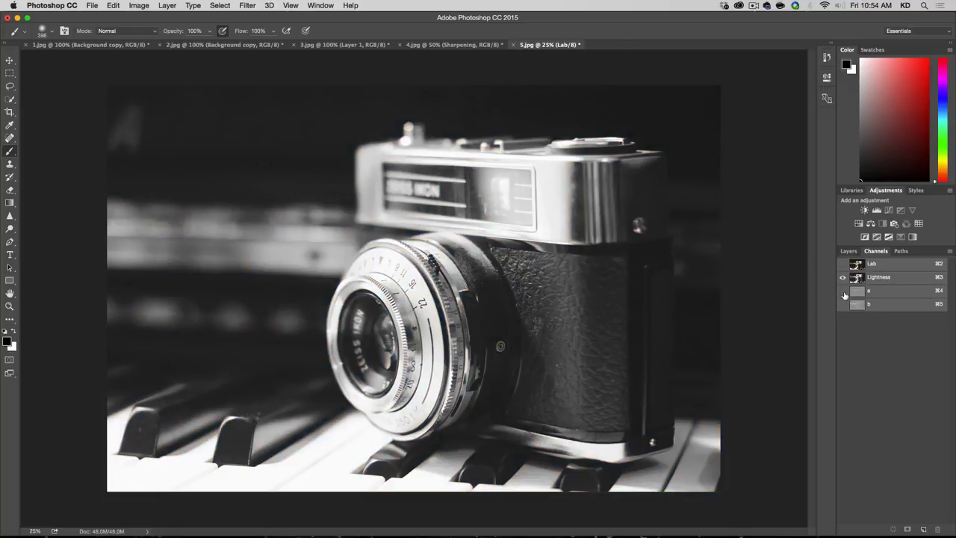
Compare the a and b channels without Lightness, and make Lightness the active channel with all Lab channels visible
click(843, 304)
click(843, 277)
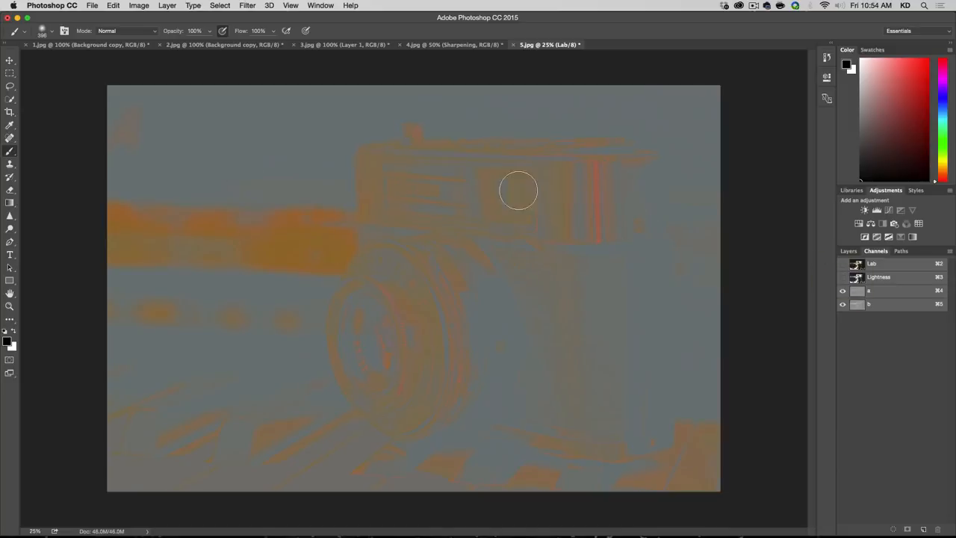
click(843, 277)
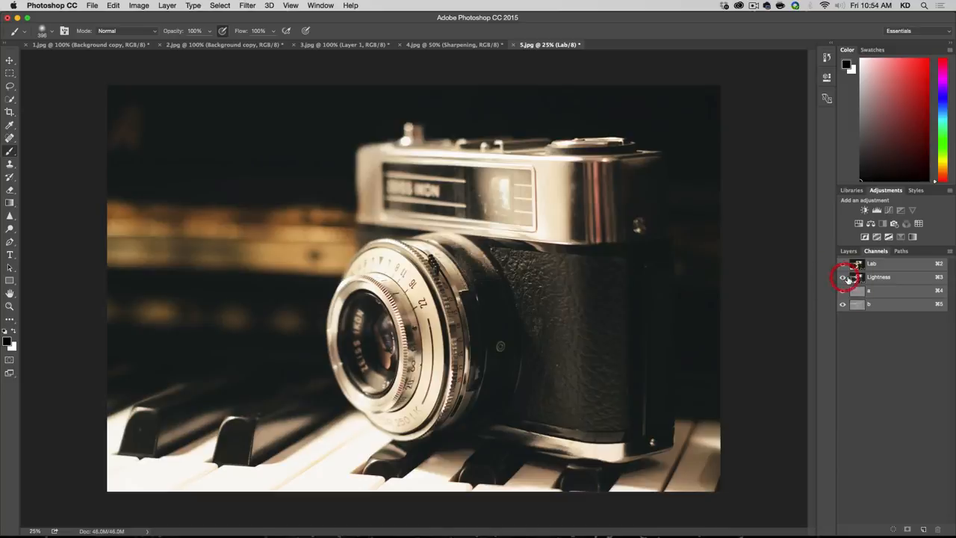
click(856, 277)
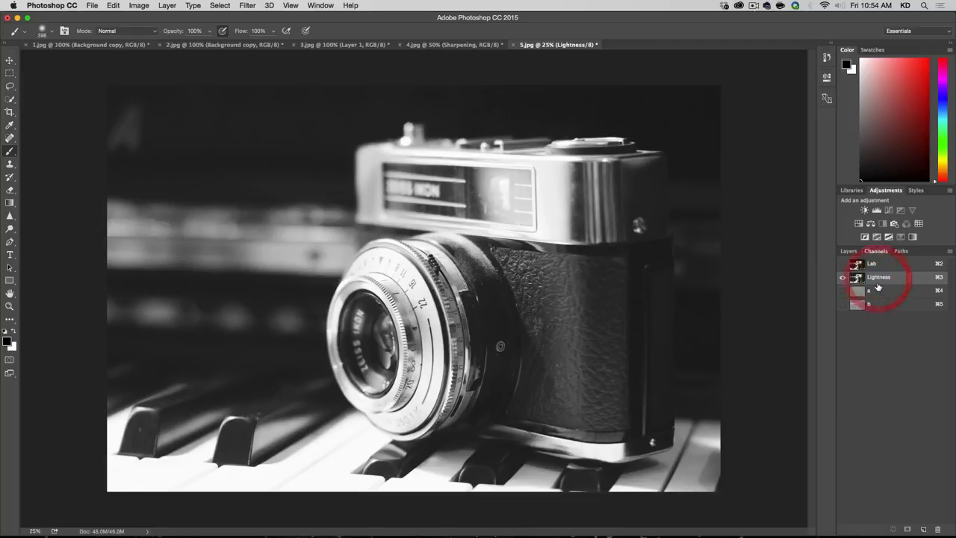
click(843, 264)
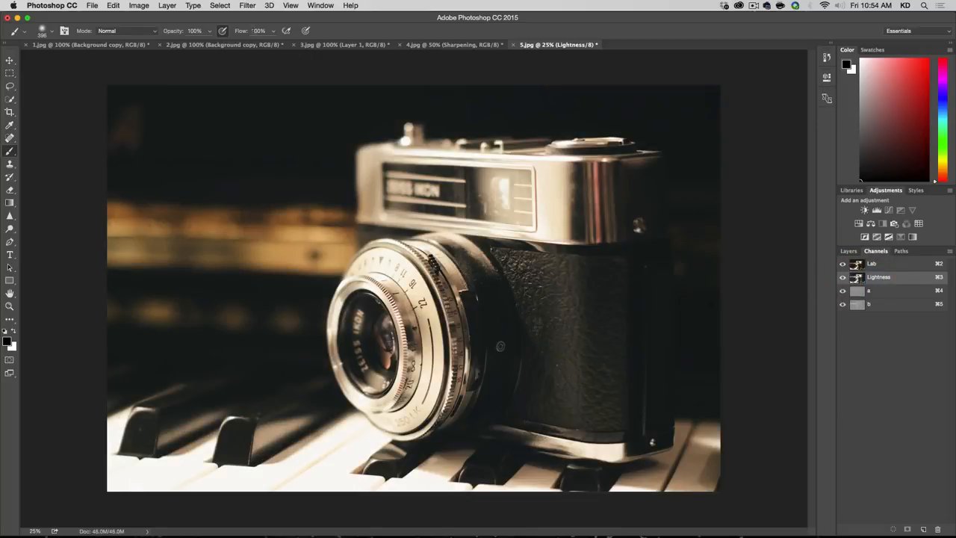
Preview an Unsharp Mask on the Lightness channel with Amount 126% and Radius 1.2 pixels
click(249, 6)
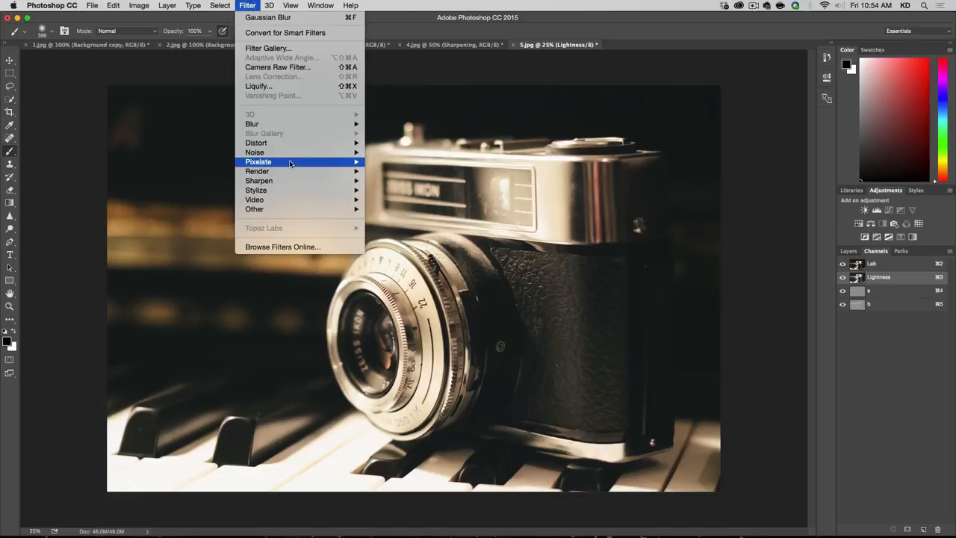
mouse_move(291, 180)
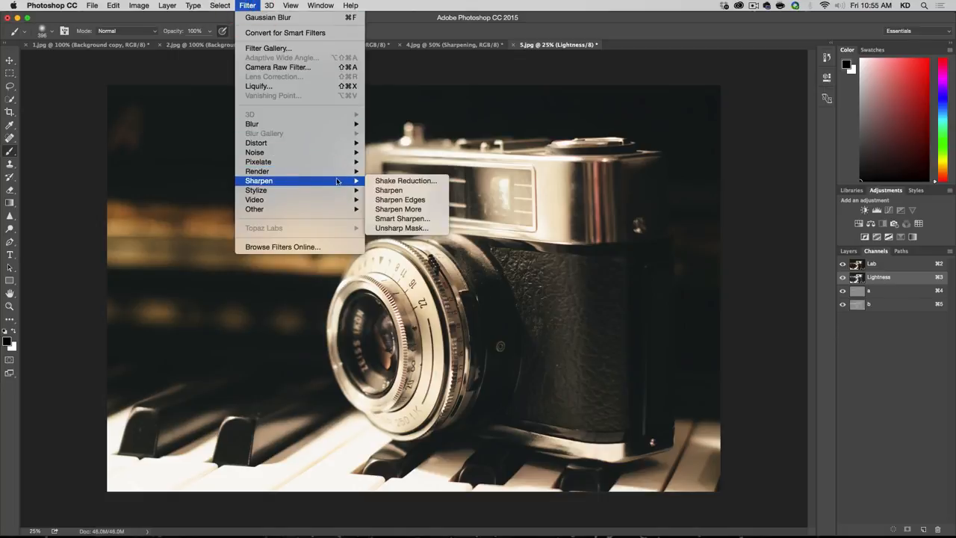
click(400, 224)
click(396, 304)
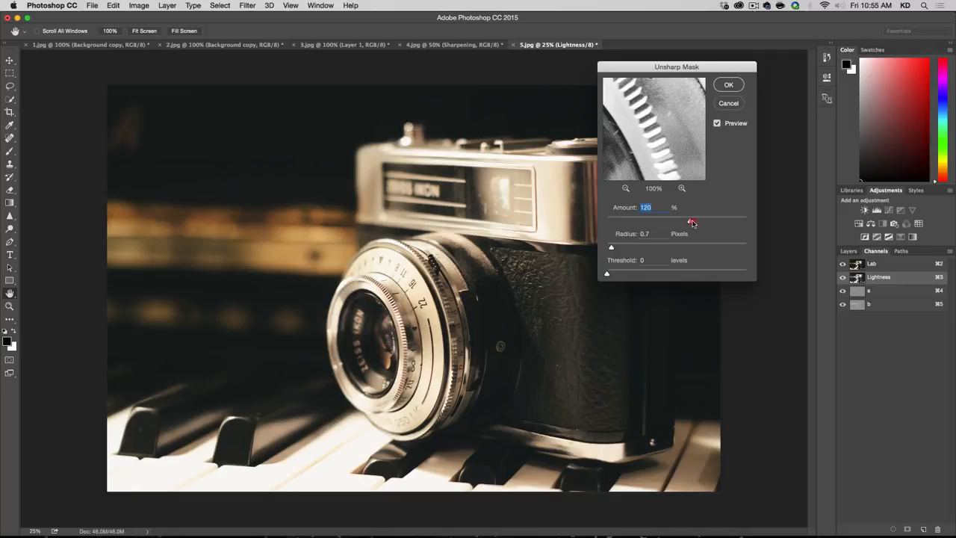
drag(693, 223, 692, 221)
click(616, 249)
drag(636, 151, 670, 139)
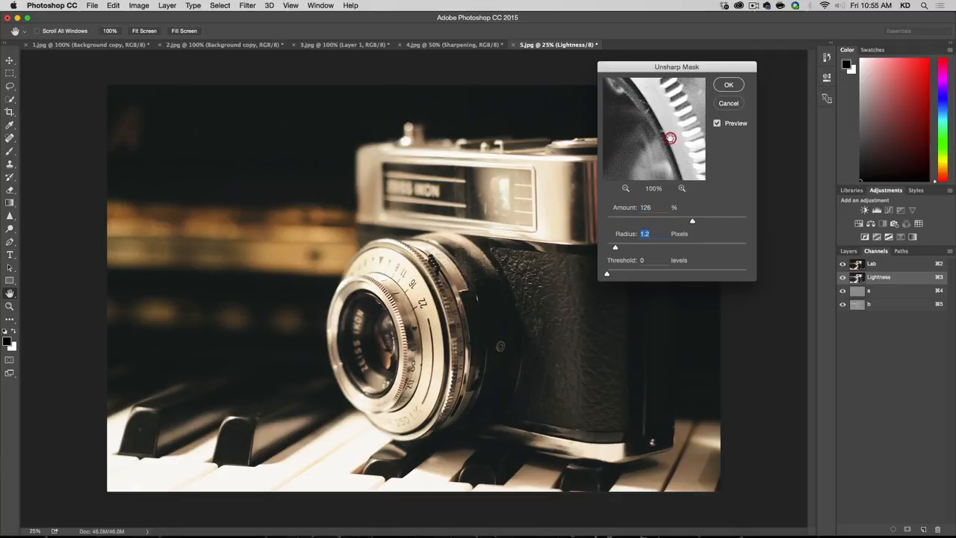
Examine the lens ring and markings at 100% with the Unsharp Mask preview off and on
click(717, 124)
key(super+plus)
key(super+plus)
key(super+plus)
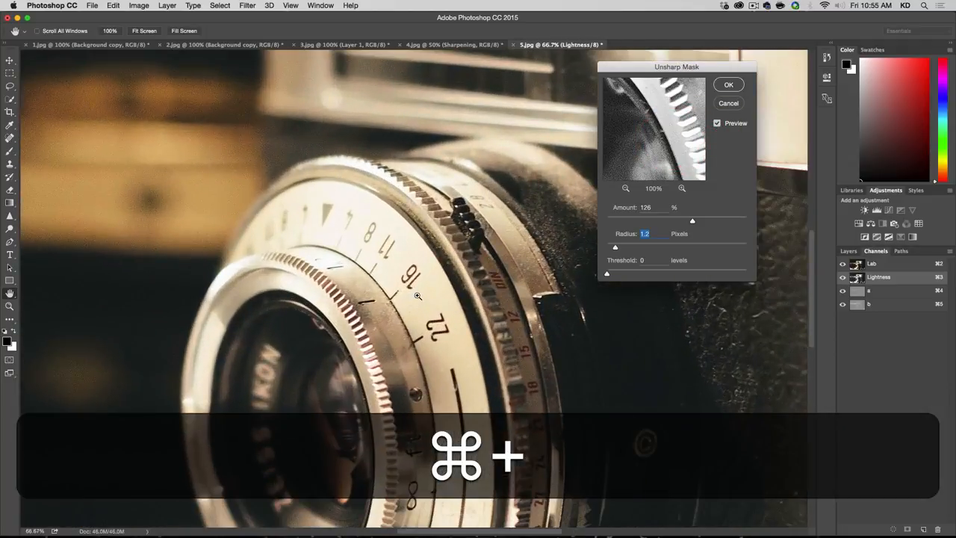
key(super+plus)
key(space)
drag(338, 385, 347, 222)
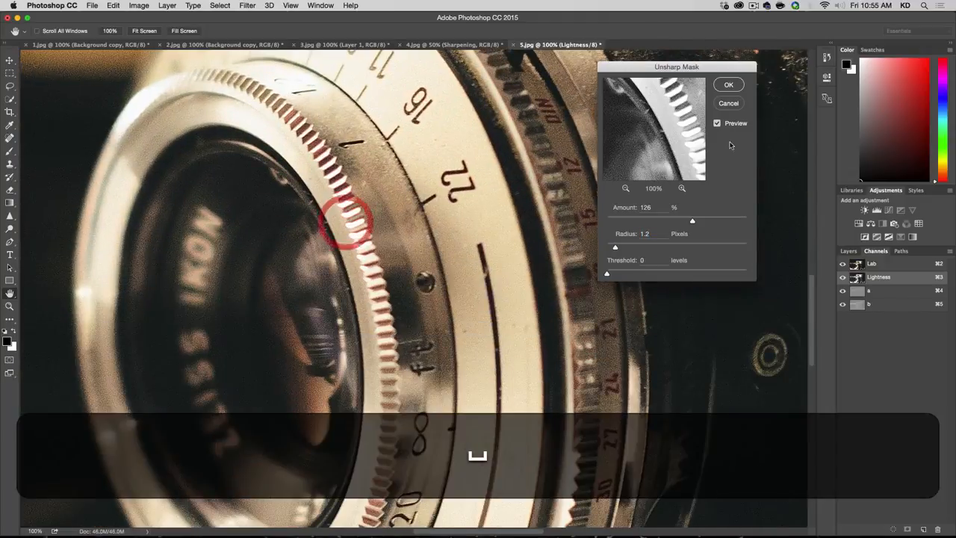
click(673, 147)
click(717, 124)
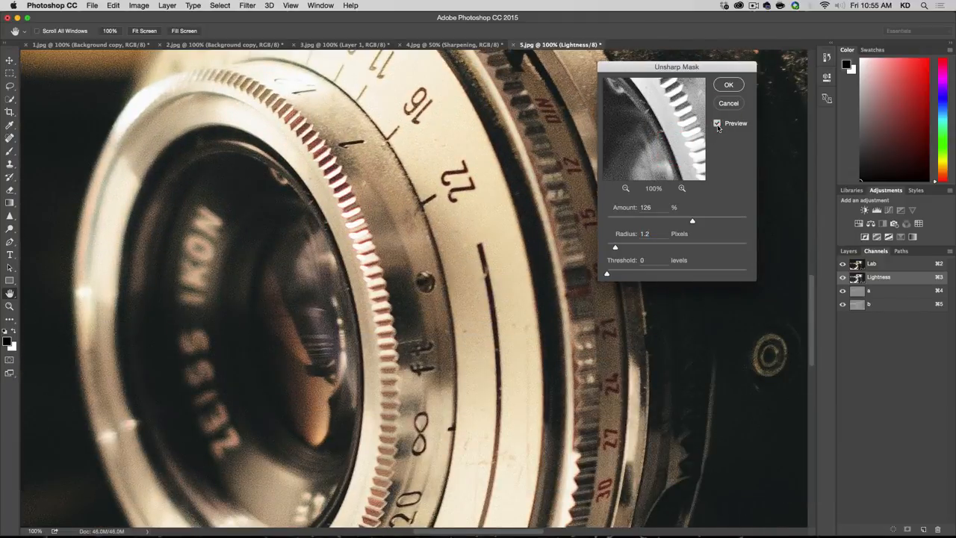
click(717, 124)
click(717, 124)
click(717, 124)
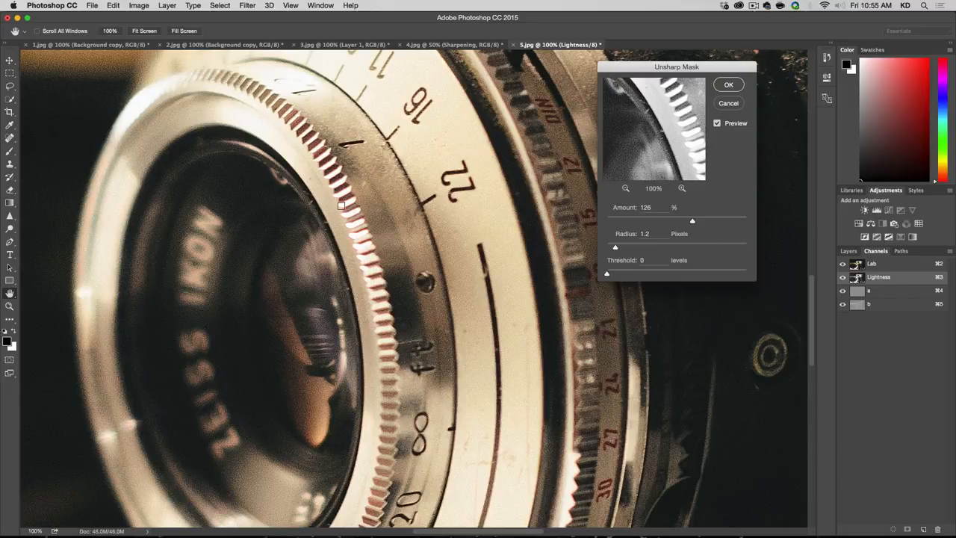
click(718, 124)
click(718, 124)
Set the Unsharp Mask to Amount 120% and Radius 0.7 pixels, and apply it to the Lightness channel
click(656, 207)
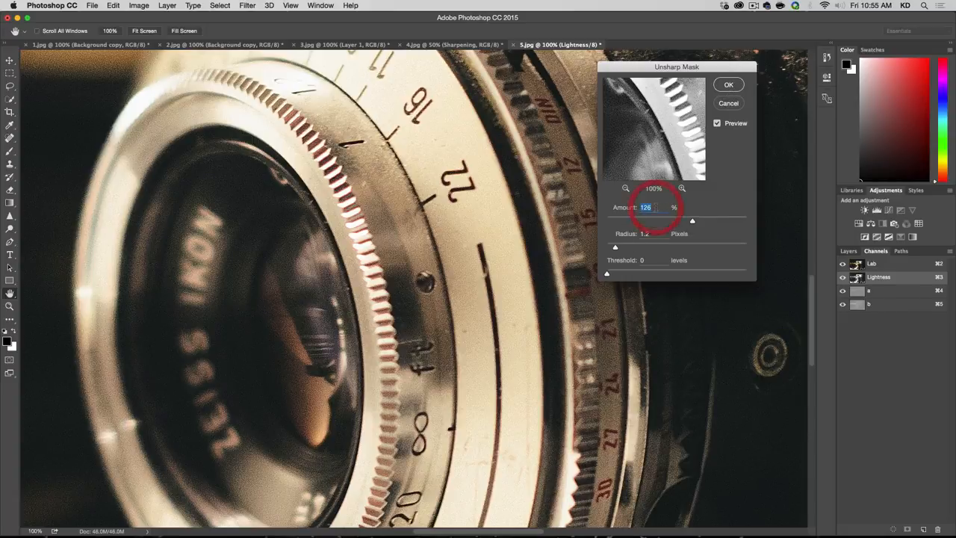
key(BackSpace)
text(0)
key(Tab)
key(Down)
key(Down)
key(Down)
key(Down)
key(Down)
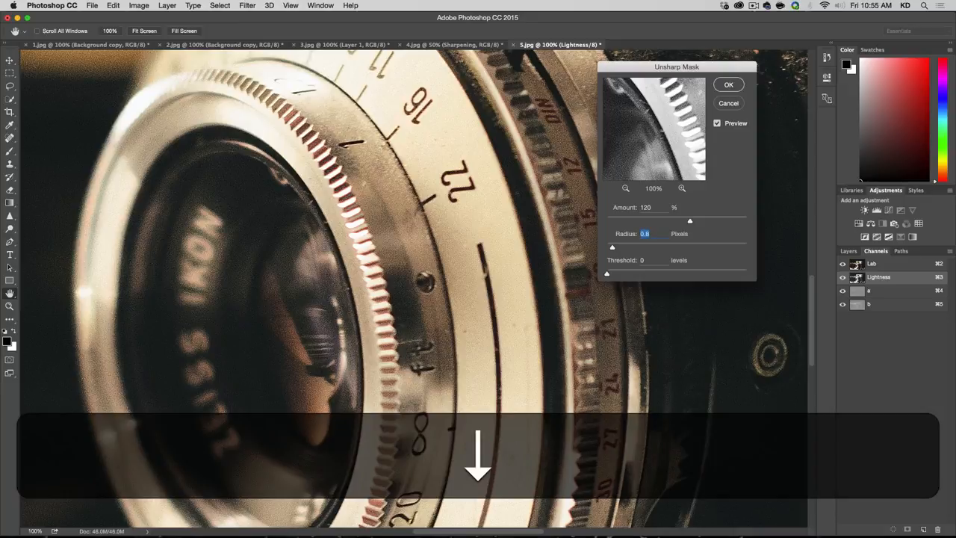
key(Return)
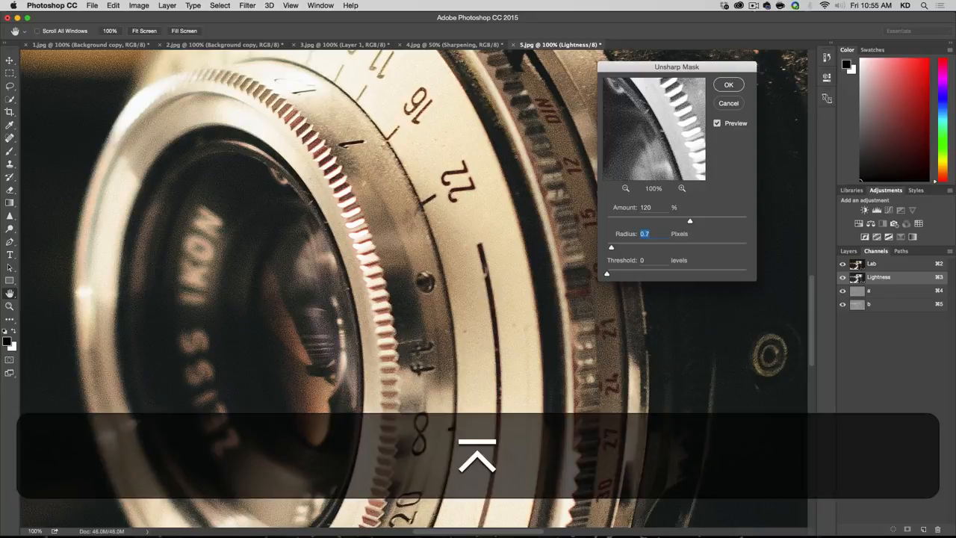
Activate the Lab composite channel, convert 5.jpg back to RGB Color mode, and return to its layers
click(875, 264)
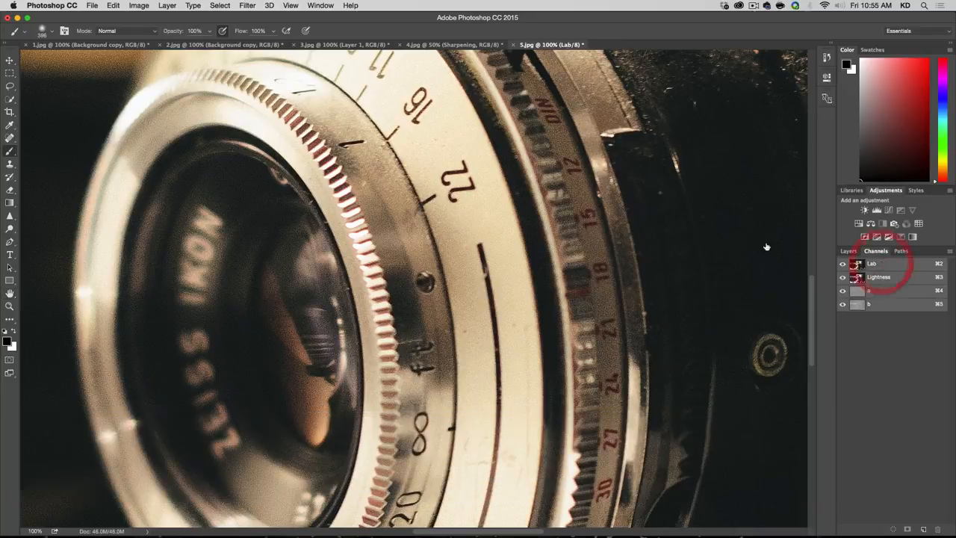
click(139, 6)
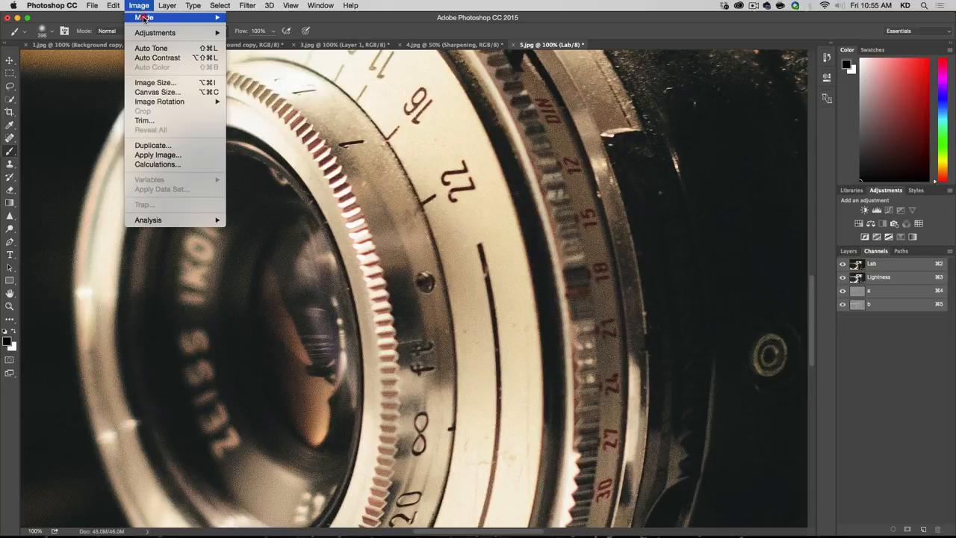
mouse_move(171, 18)
click(254, 58)
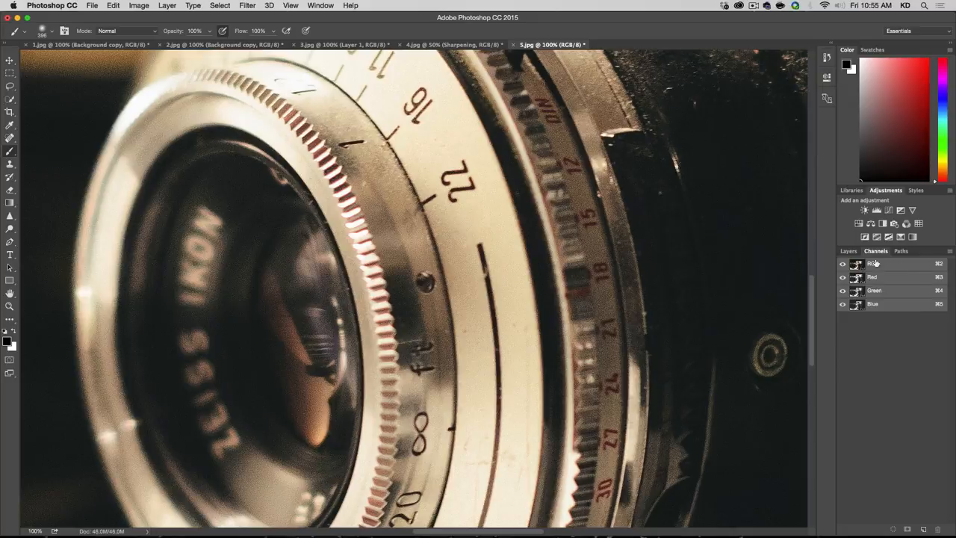
click(849, 251)
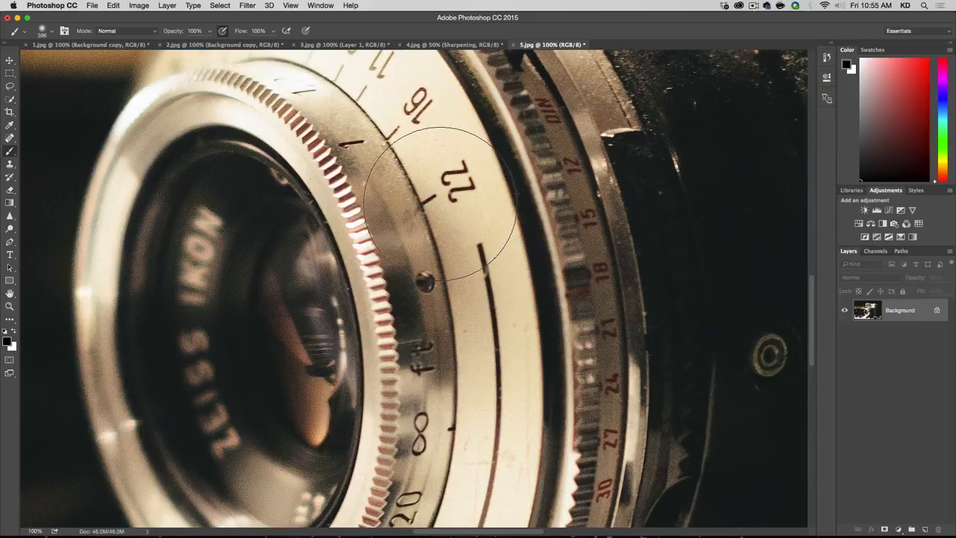
key(alt+super+minus)
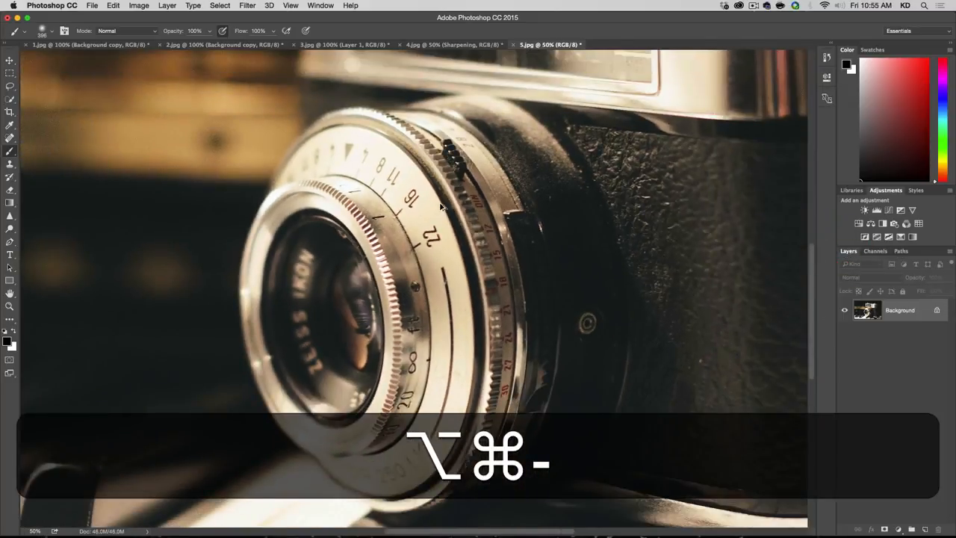
key(alt+super+minus)
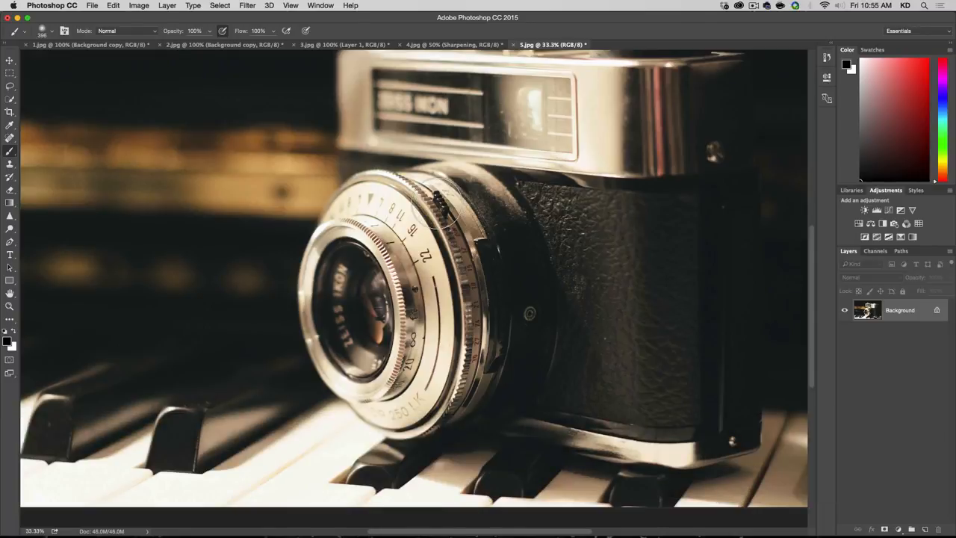
click(865, 251)
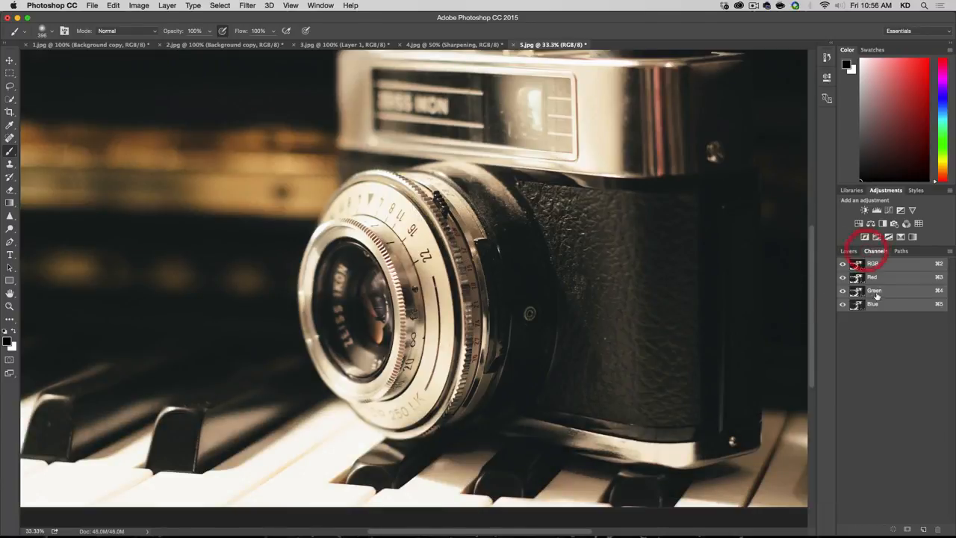
click(851, 253)
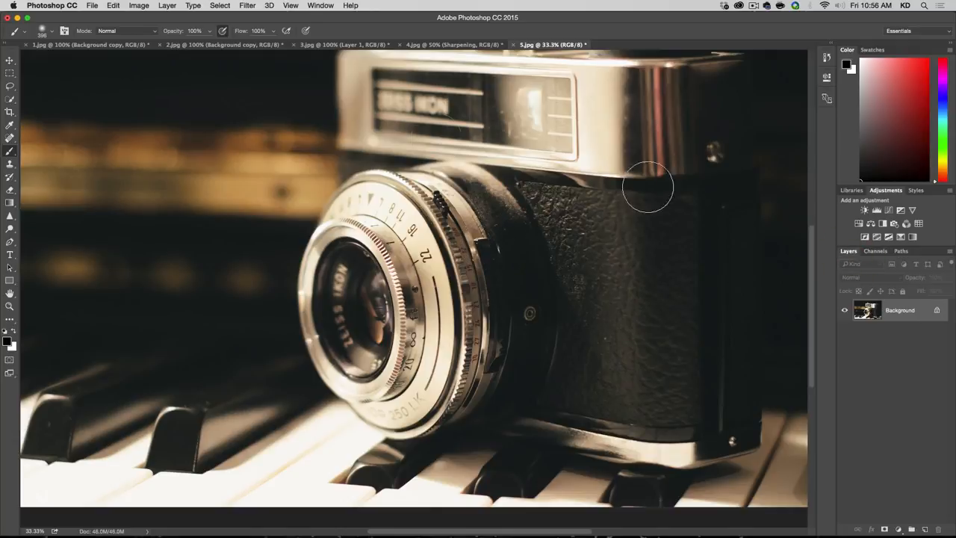
Switch to Finder, open 6.jpg from the Episode-018-Source-Files folder, and examine the leopard at 66.7%
key(super+Tab)
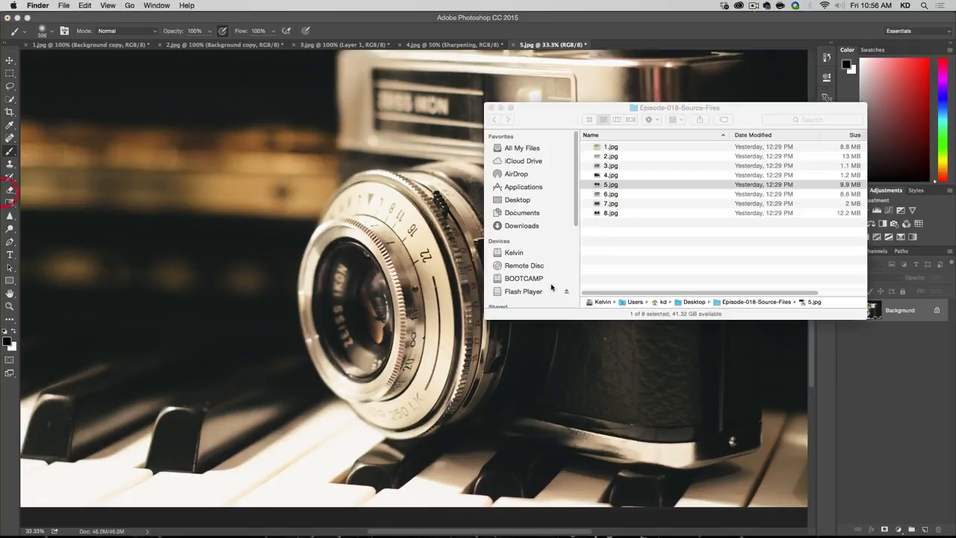
double_click(628, 196)
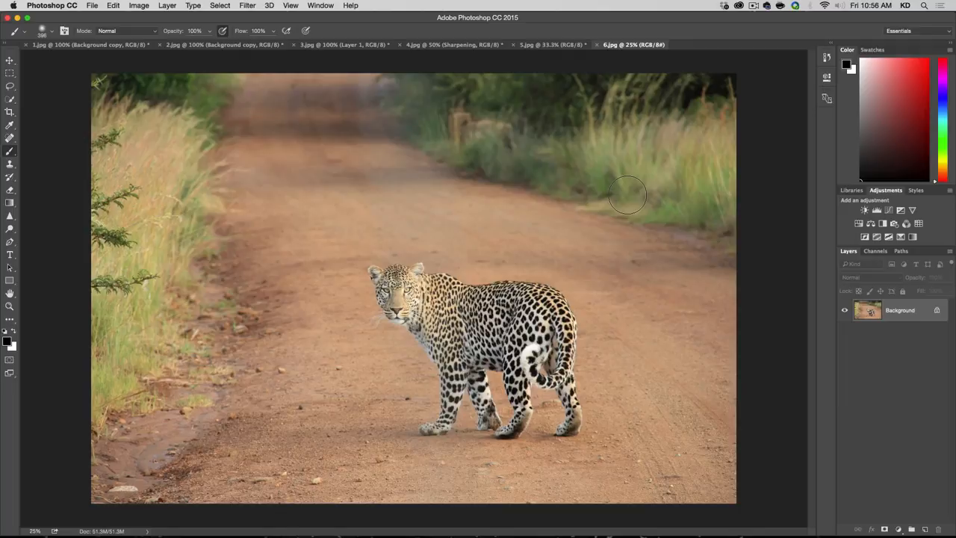
key(super)
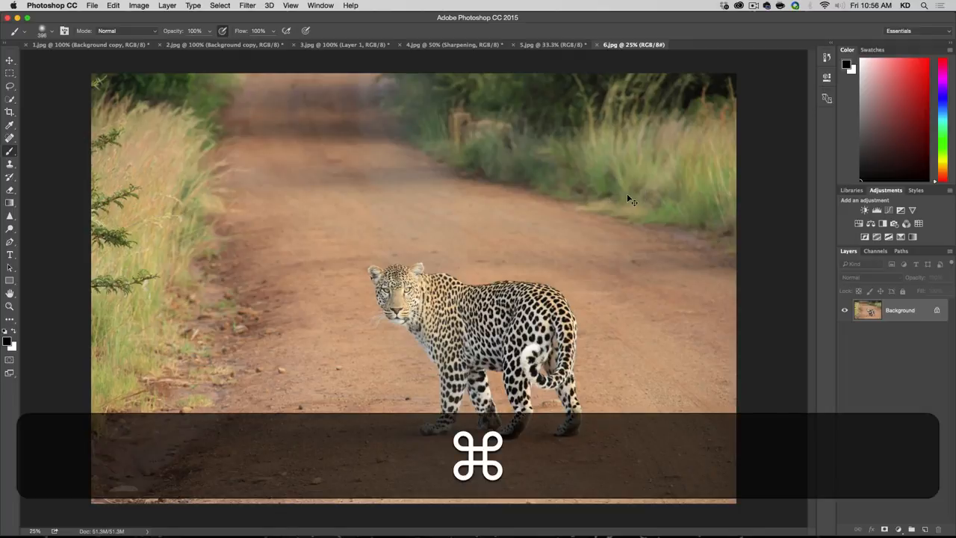
key(super+plus)
key(super+plus)
key(super+plus)
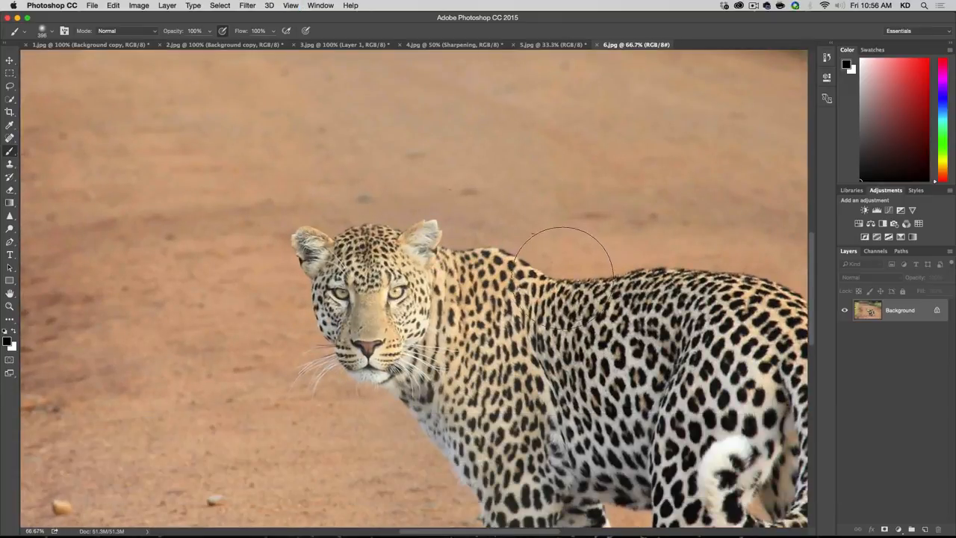
key(space)
drag(559, 286, 428, 187)
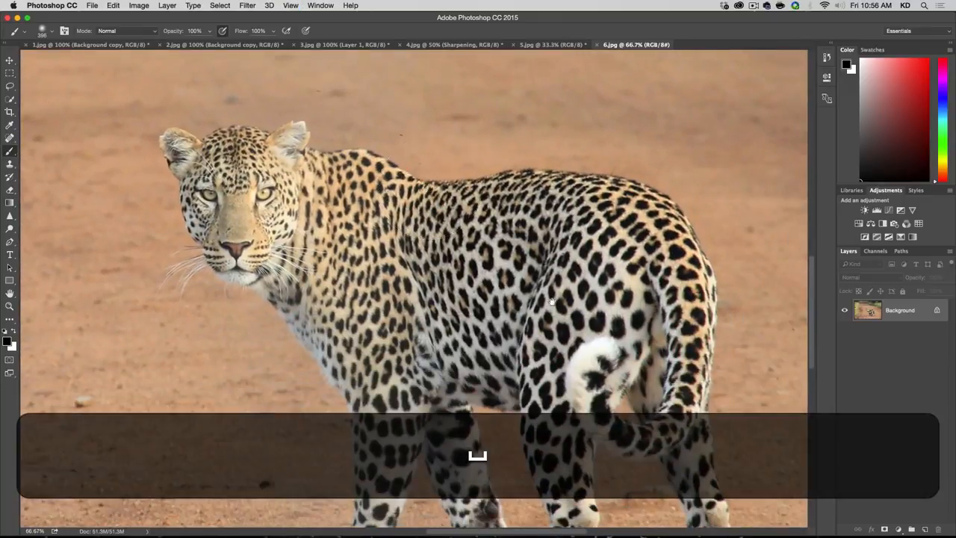
drag(552, 302, 551, 259)
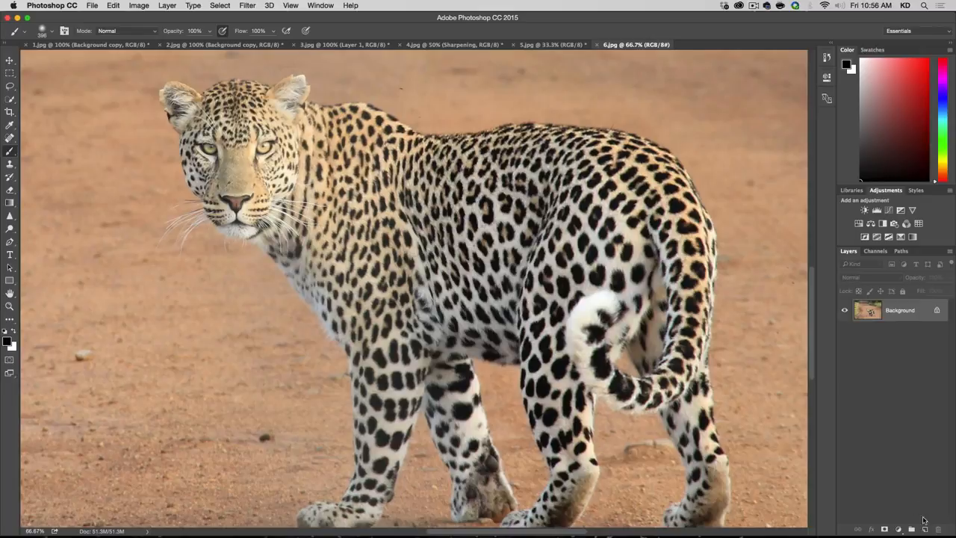
Add a new layer and sharpen the leopard's head and whiskers with the Sharpen tool at 30% strength, sampling all layers
click(926, 529)
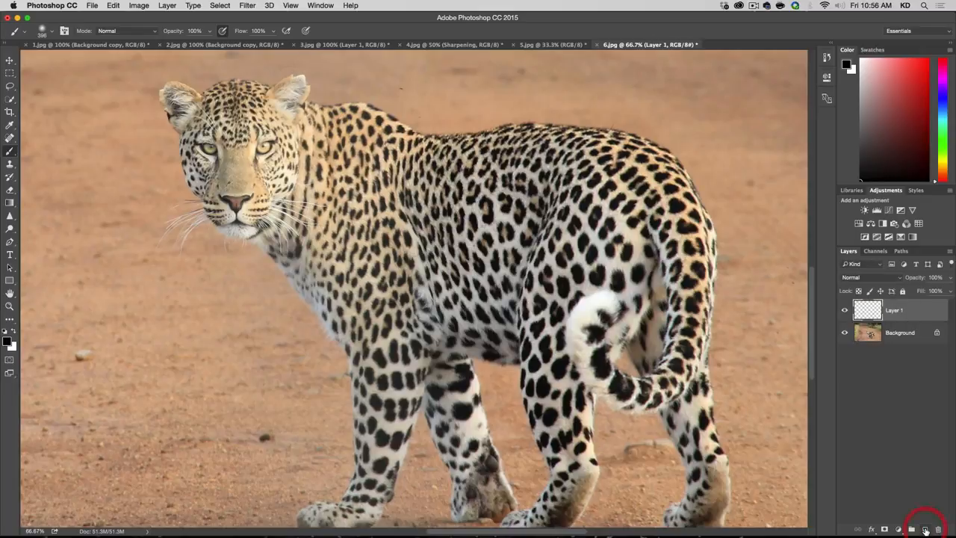
click(10, 215)
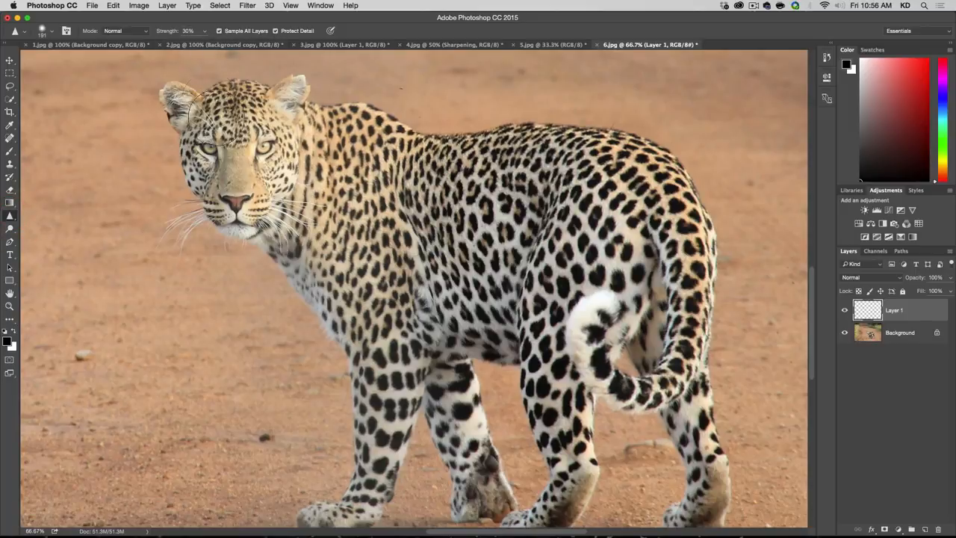
key(super+plus)
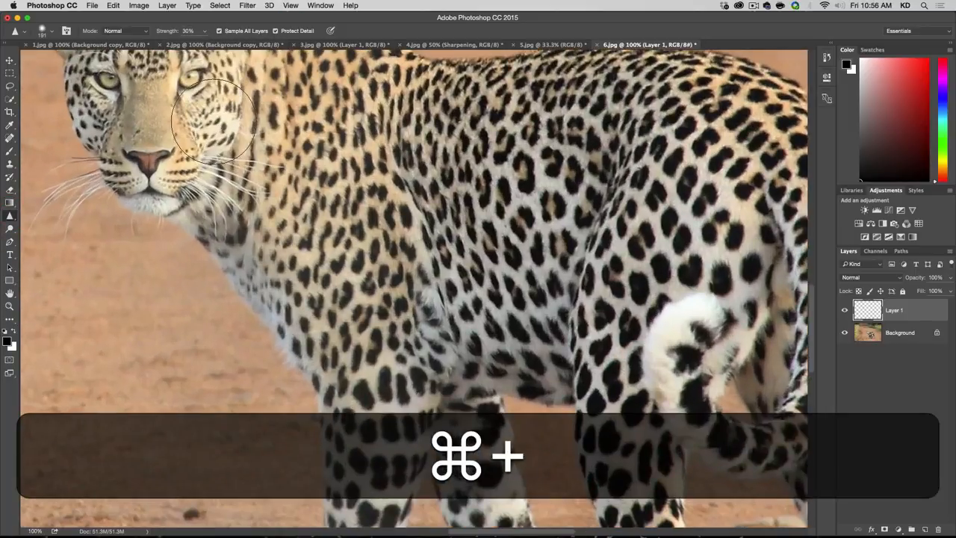
key(space)
drag(204, 136, 372, 213)
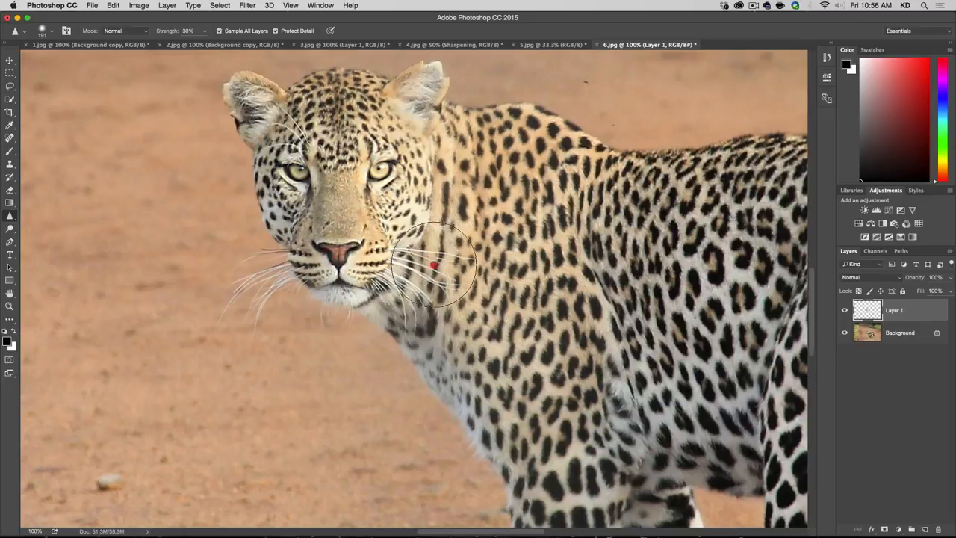
drag(302, 284, 277, 293)
mouse_move(411, 103)
mouse_down()
mouse_move(367, 97)
mouse_move(425, 86)
mouse_up()
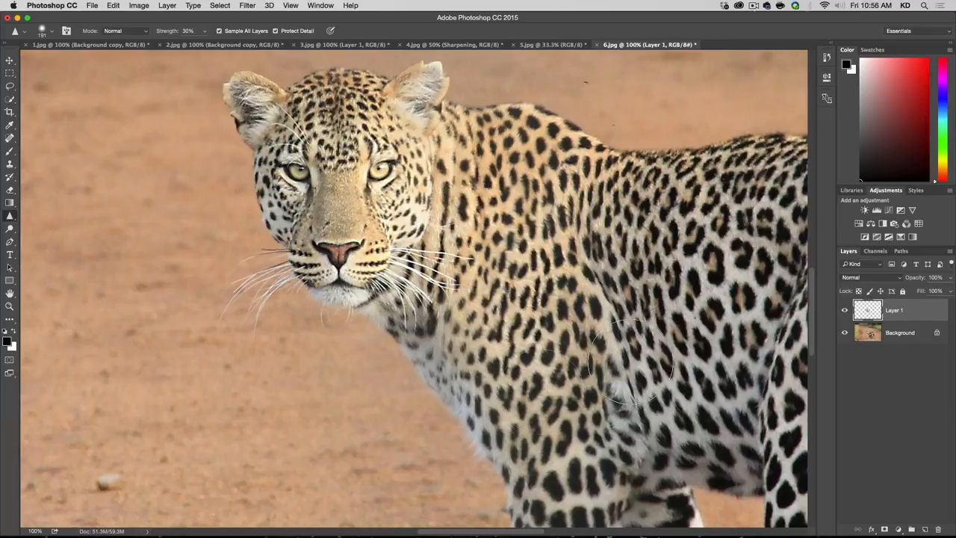
Sharpen the leopard's torso, front legs and nearer hind leg on the new layer
drag(588, 290, 381, 174)
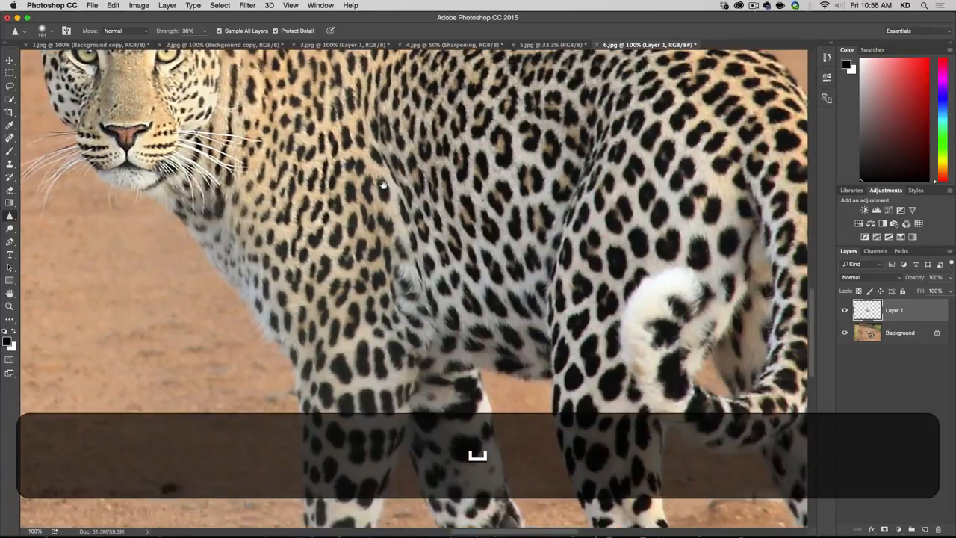
mouse_move(406, 237)
mouse_down()
mouse_move(422, 302)
mouse_move(412, 251)
mouse_move(274, 316)
mouse_up()
drag(370, 348, 341, 86)
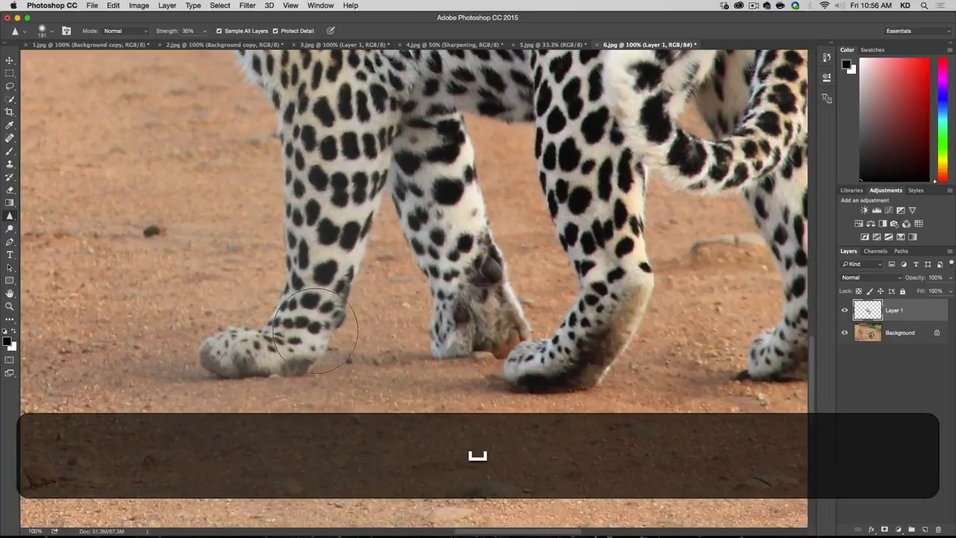
drag(339, 212, 311, 324)
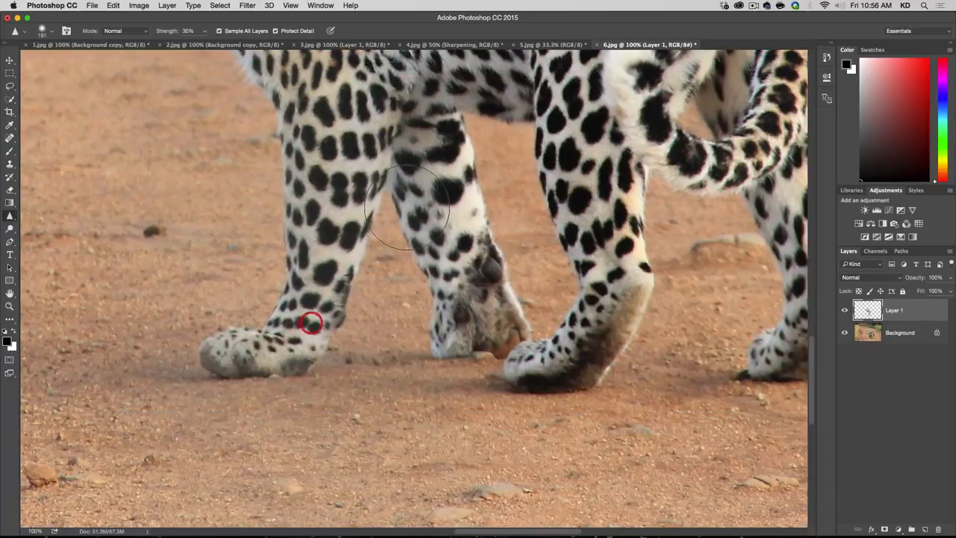
mouse_move(437, 215)
mouse_down()
mouse_move(475, 332)
mouse_move(466, 269)
mouse_move(498, 352)
mouse_move(483, 327)
mouse_move(483, 301)
mouse_up()
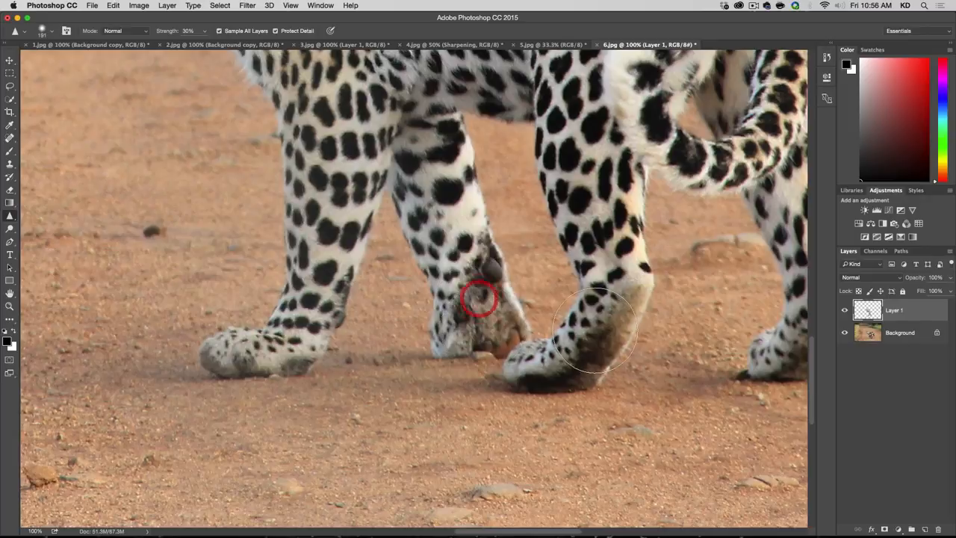
drag(597, 262, 502, 447)
Sharpen the leopard's hindquarters, tail and the spotted fur along its back
mouse_move(528, 238)
mouse_down()
mouse_move(548, 346)
mouse_move(621, 384)
mouse_move(712, 343)
mouse_up()
drag(709, 469, 659, 281)
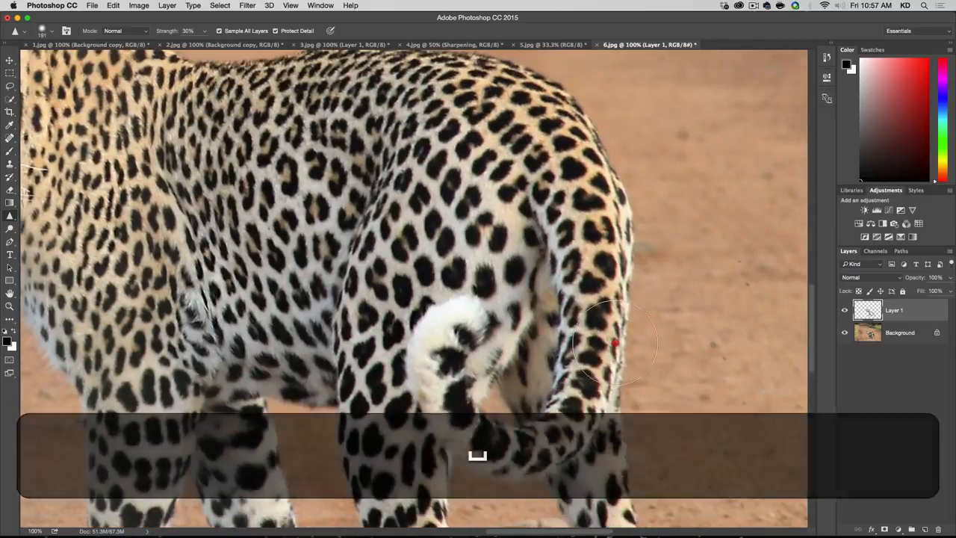
key(space)
drag(441, 154, 568, 271)
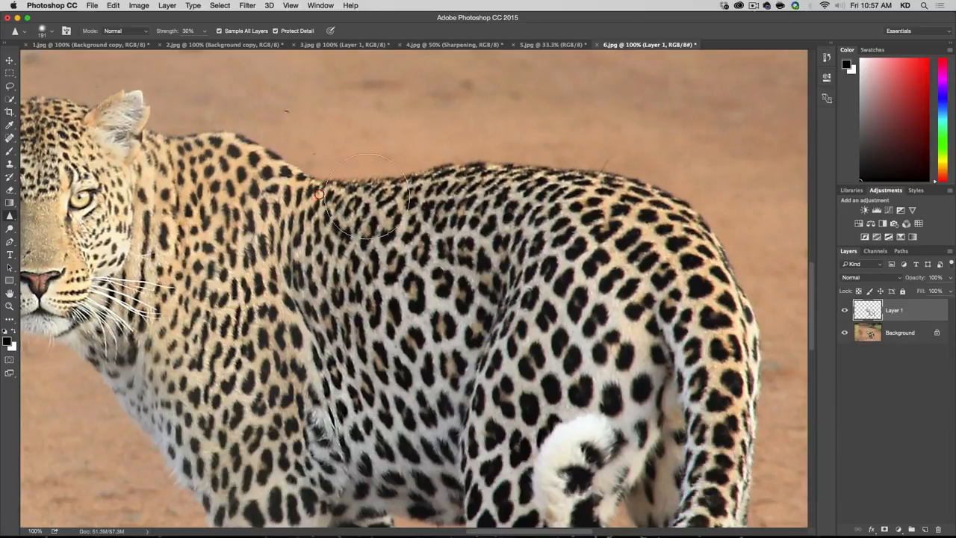
Sharpen the leopard's eyes, nose and whiskers, and compare the image with Layer 1 off and on
key(space)
drag(436, 277, 524, 296)
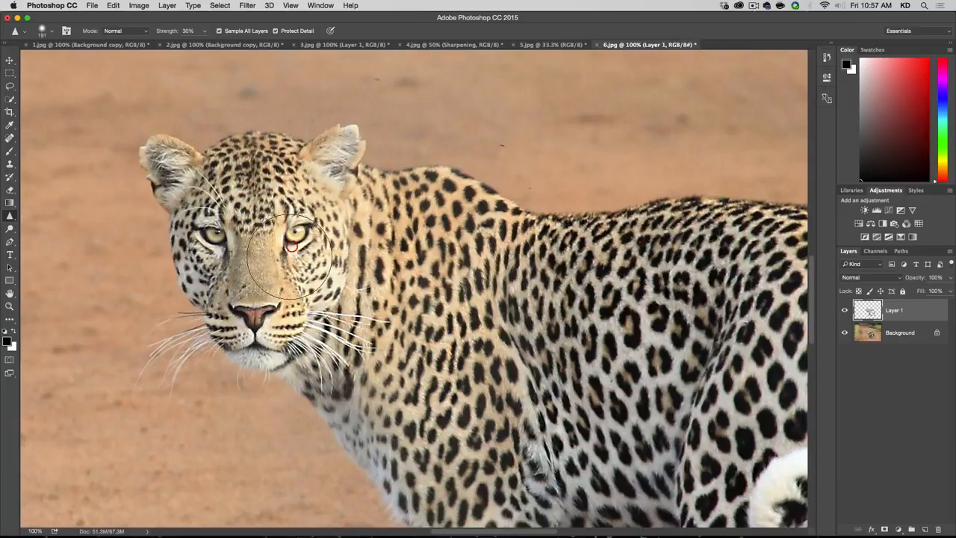
drag(291, 256, 284, 311)
drag(209, 265, 207, 298)
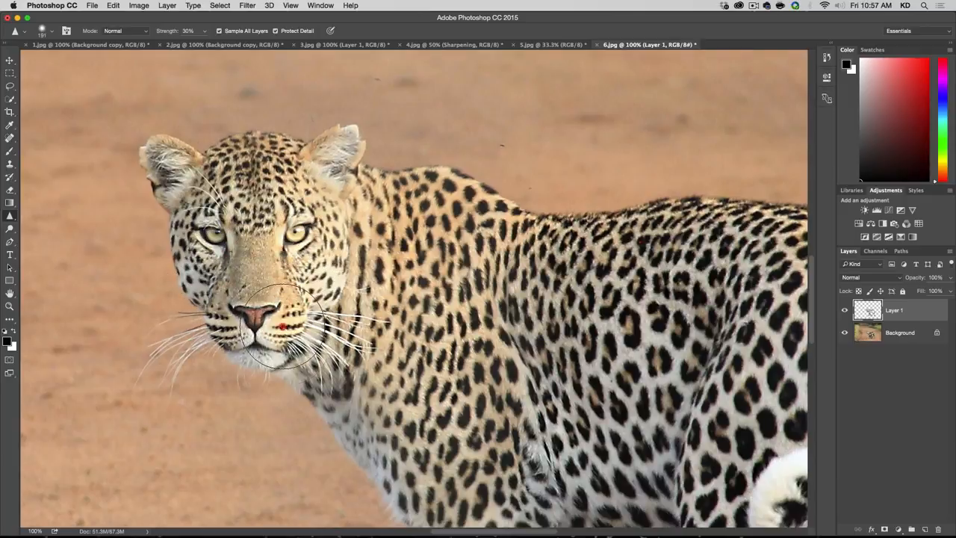
mouse_move(281, 327)
mouse_down()
mouse_move(234, 359)
mouse_move(342, 339)
mouse_up()
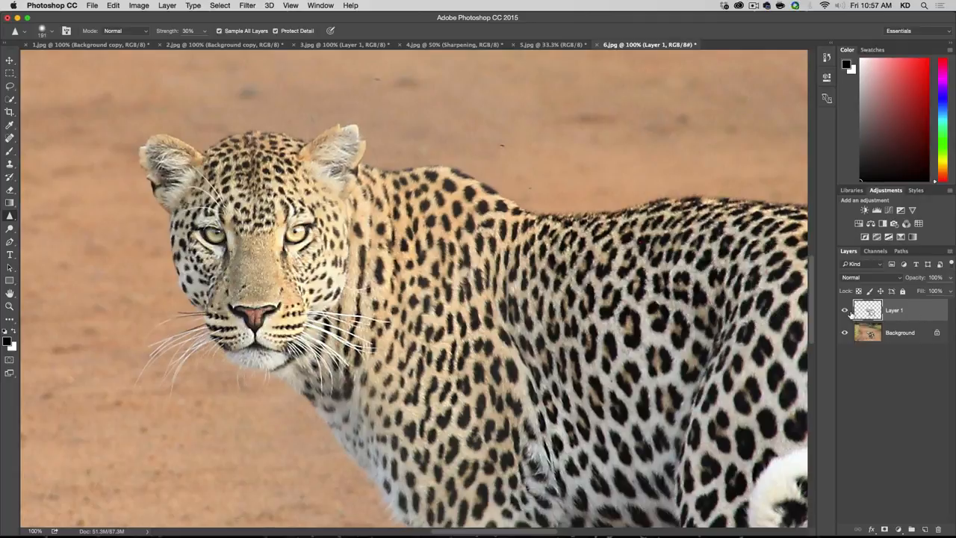
click(845, 311)
click(845, 311)
Duplicate Layer 1, hide the original, apply a High Pass filter with radius 2.0 pixels to the copy, and blend it as Linear Light
drag(918, 314, 924, 528)
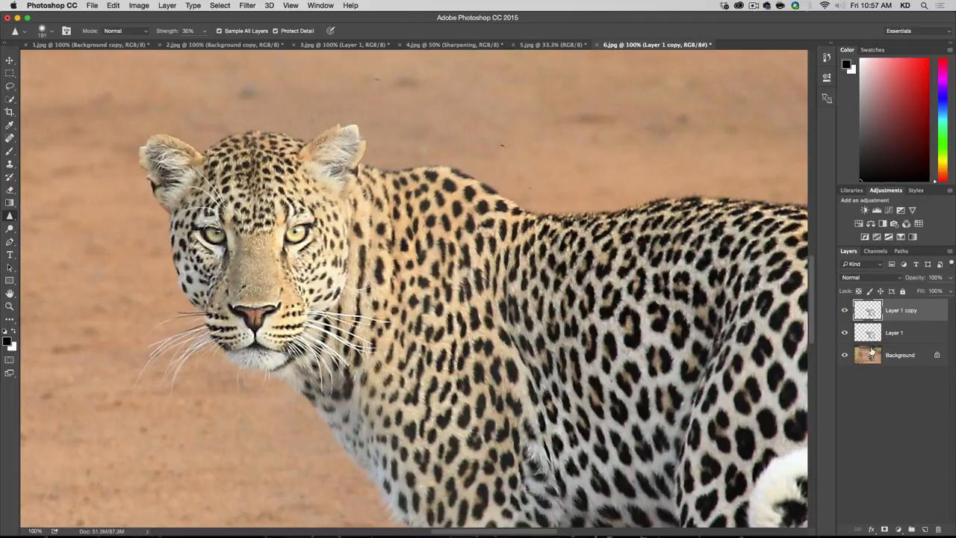
click(846, 333)
click(245, 6)
mouse_move(326, 210)
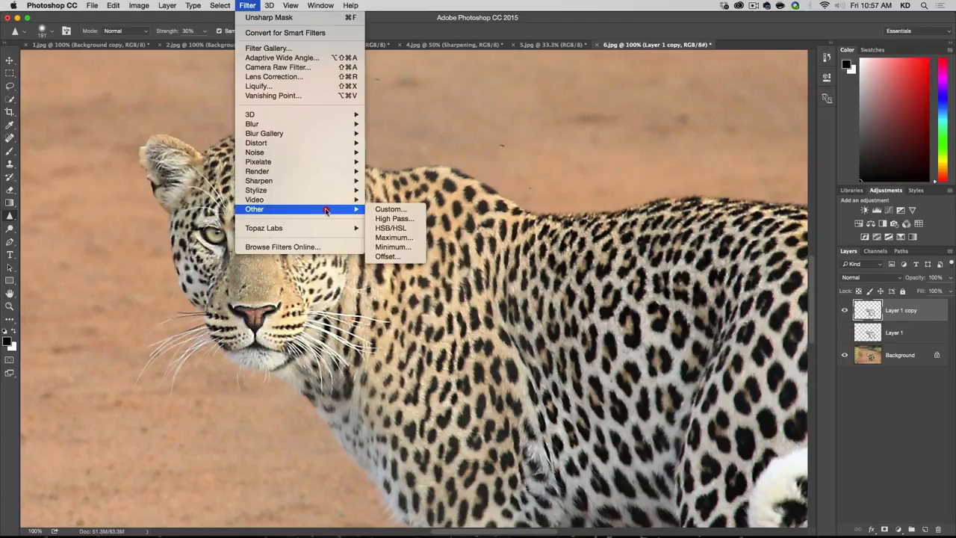
click(381, 218)
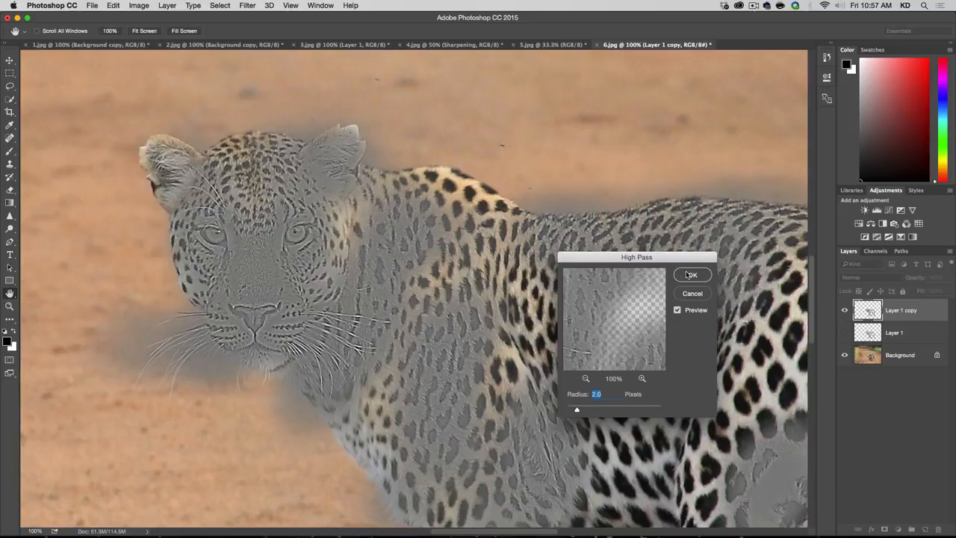
click(688, 275)
click(886, 278)
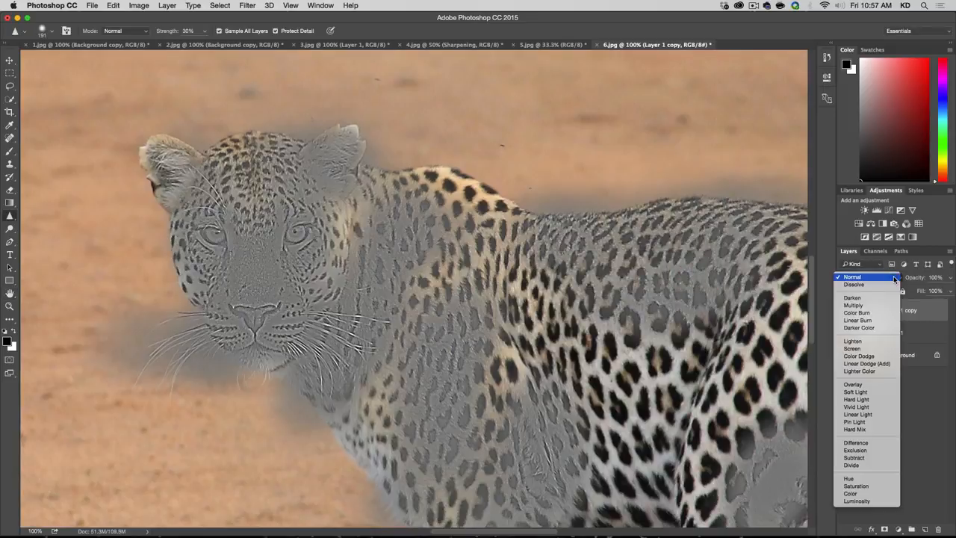
click(857, 413)
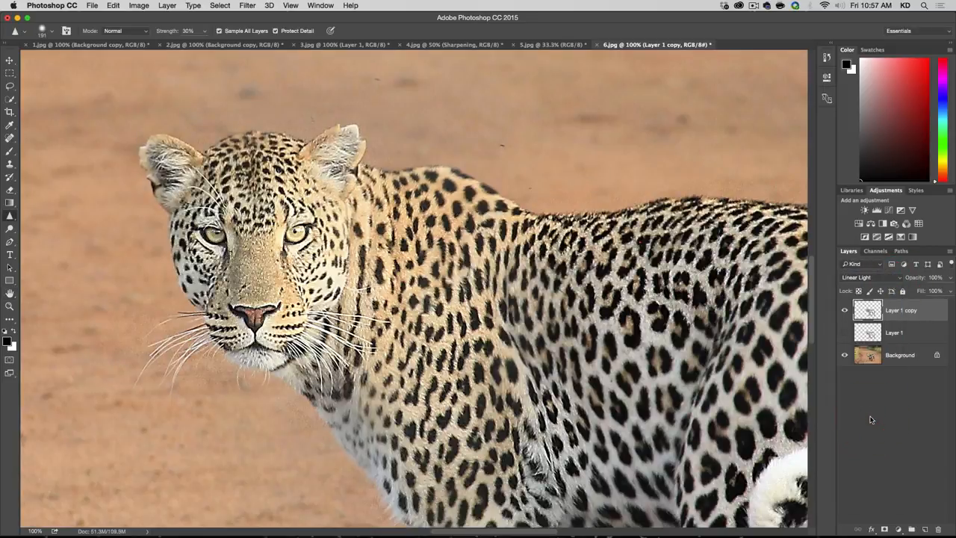
Compare the leopard with the Linear Light copy hidden and shown over Layer 1
click(844, 311)
click(845, 311)
click(845, 333)
click(845, 311)
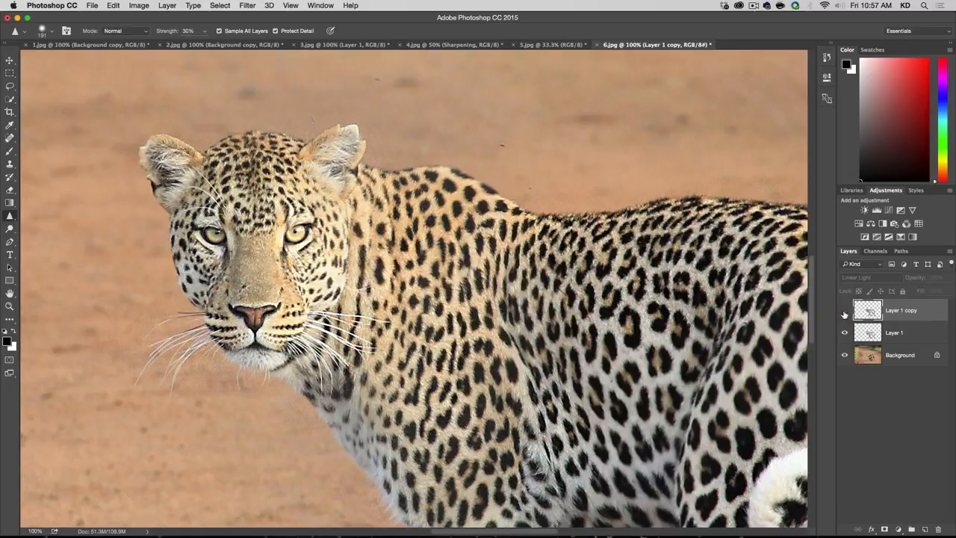
click(845, 310)
click(845, 310)
click(845, 311)
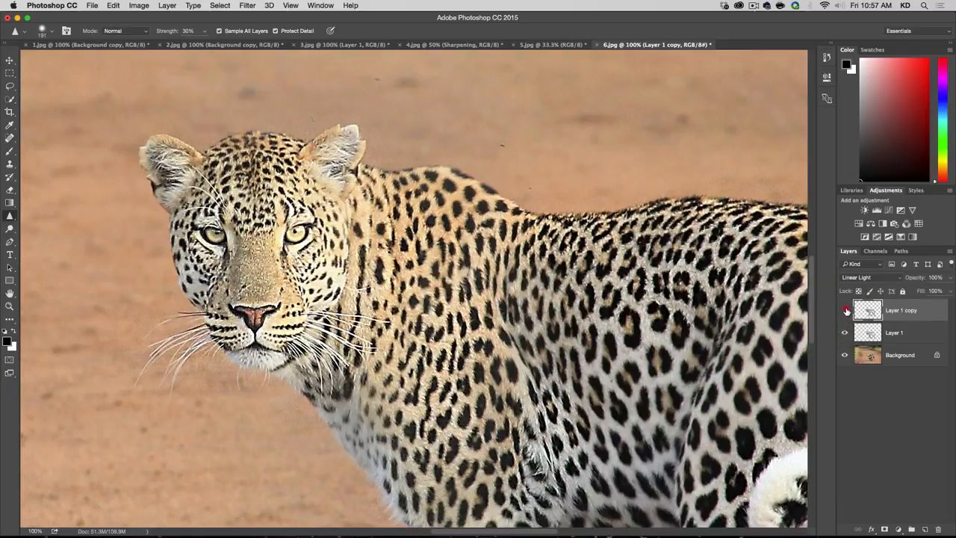
click(845, 311)
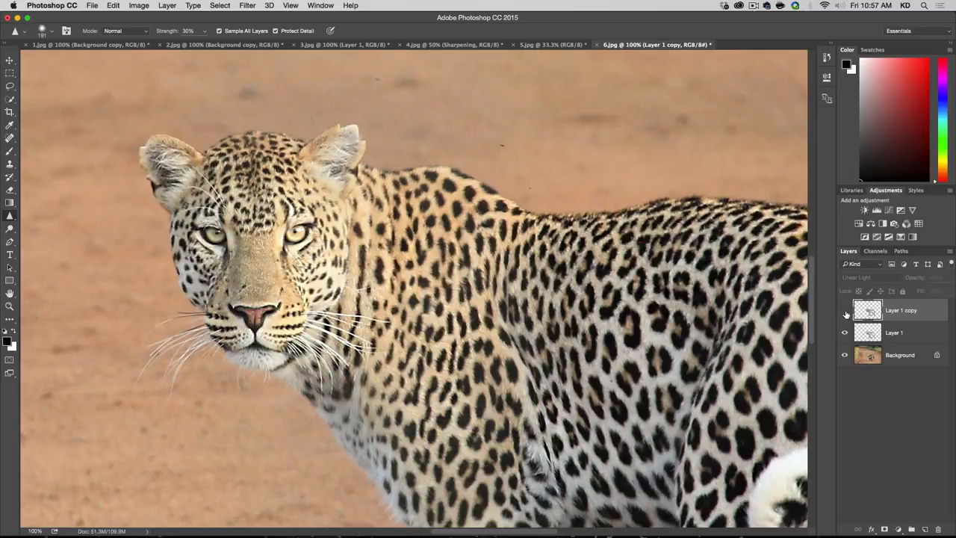
Show the Linear Light copy without Layer 1 and reduce its opacity to 57%
click(845, 311)
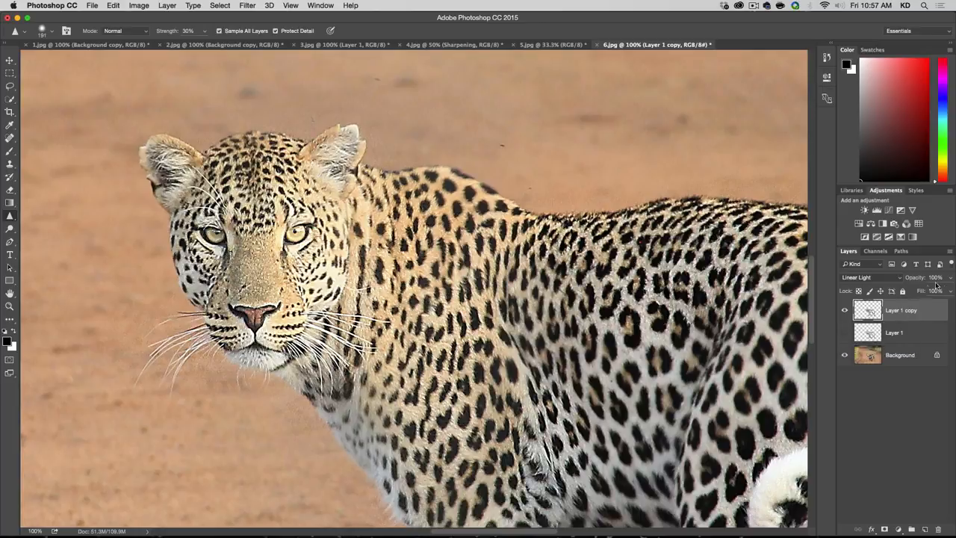
click(951, 277)
drag(949, 291, 920, 291)
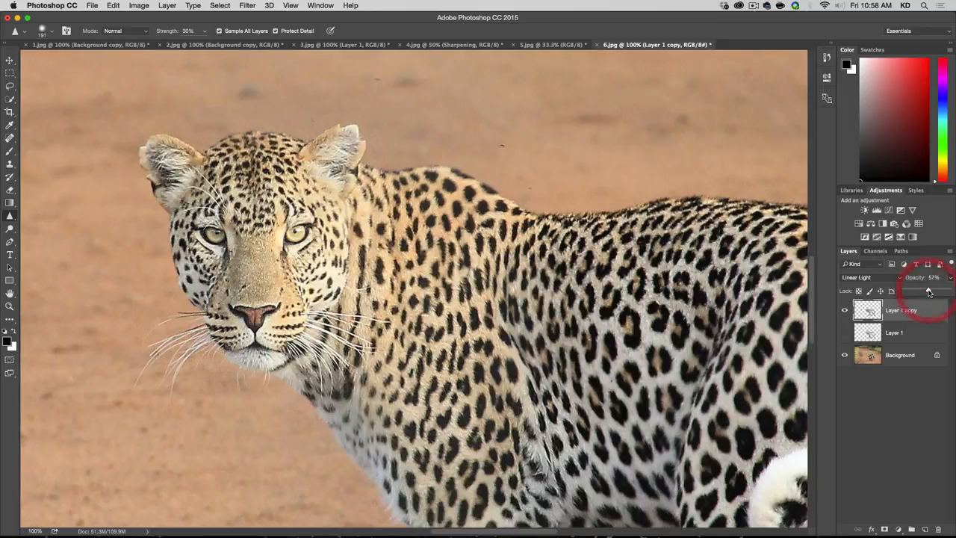
Switch to Finder, open 7.jpg from the Episode-018-Source-Files folder, and duplicate its Background layer
key(super+Tab)
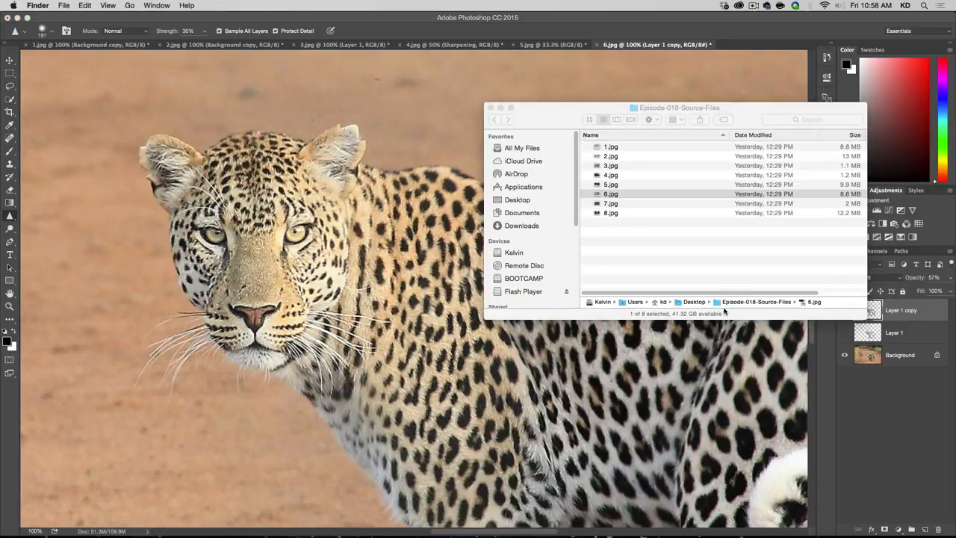
double_click(631, 204)
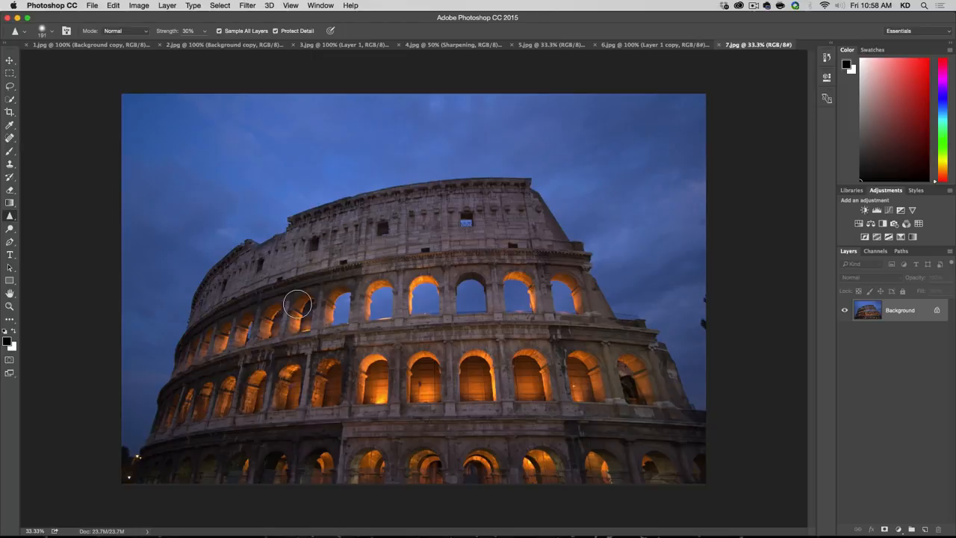
drag(897, 312, 925, 529)
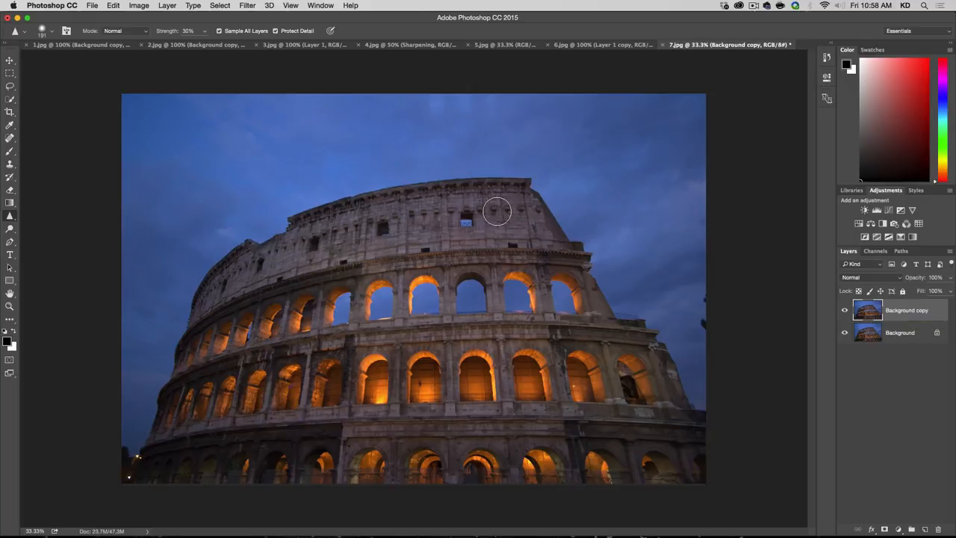
Examine the Colosseum's upper wall and arches at 100%, and return to the full view
drag(482, 219, 471, 220)
key(super+plus)
key(super+plus)
key(super+plus)
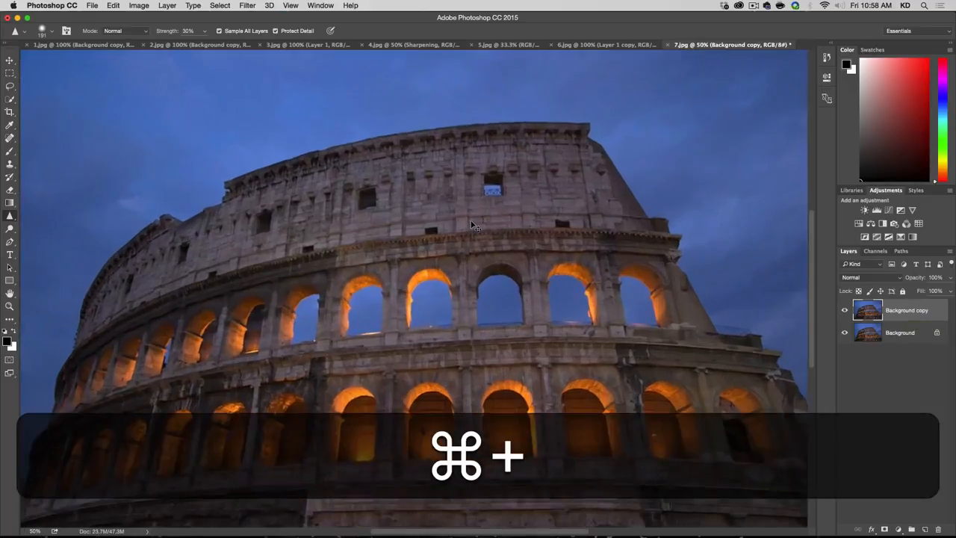
key(space)
drag(465, 213, 191, 264)
mouse_move(364, 214)
mouse_down()
mouse_move(254, 242)
mouse_move(334, 236)
mouse_up()
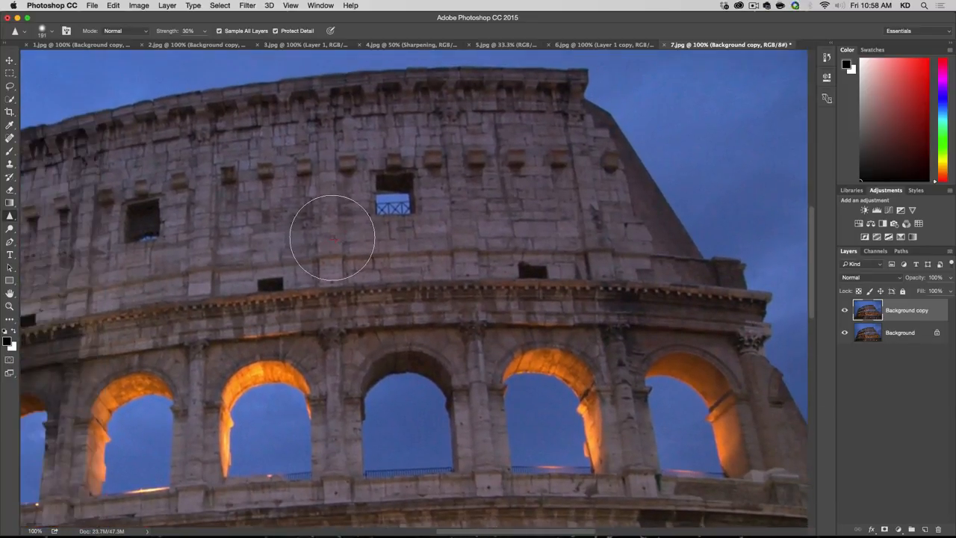
key(alt+super+minus)
key(alt+super+minus)
key(alt+super+minus)
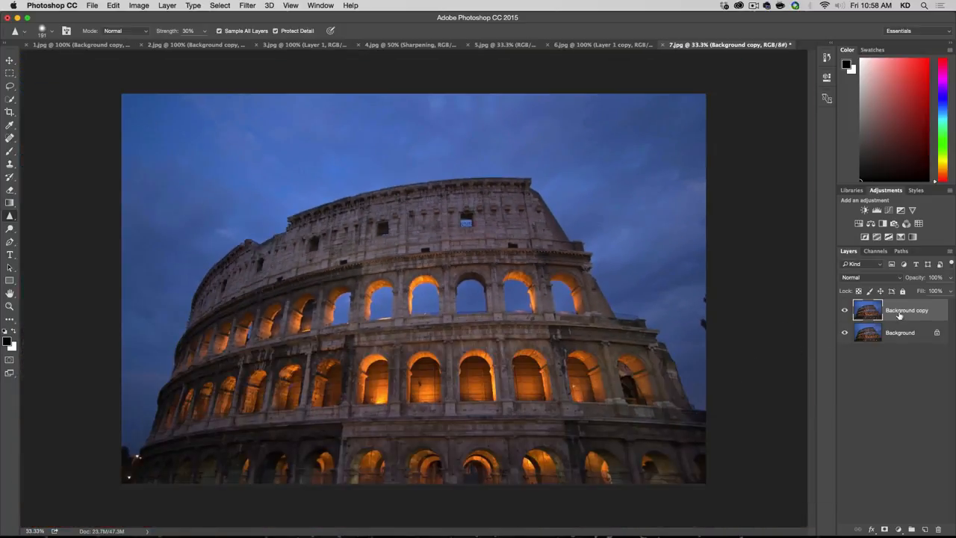
Convert the Background copy layer to a Smart Object and open the Camera Raw Filter on it
right_click(897, 310)
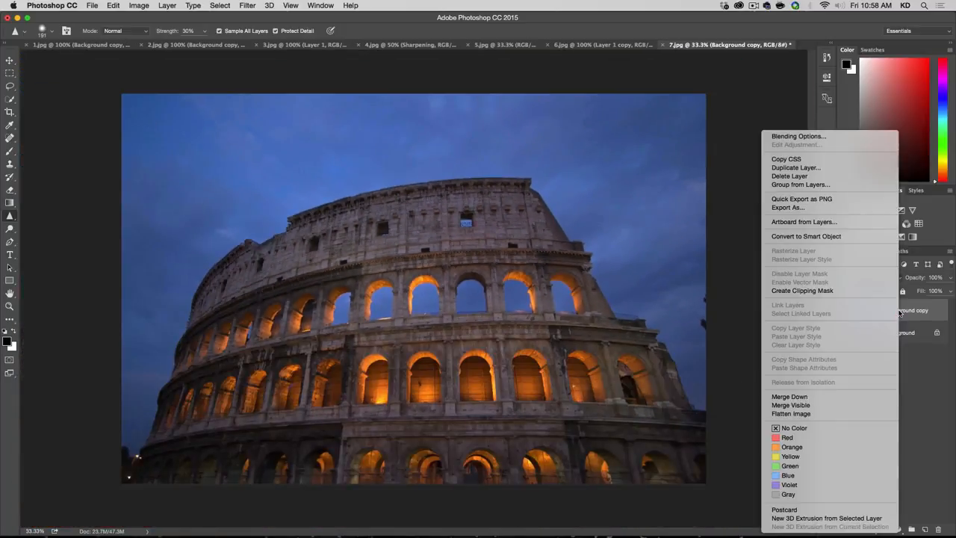
click(856, 236)
click(240, 5)
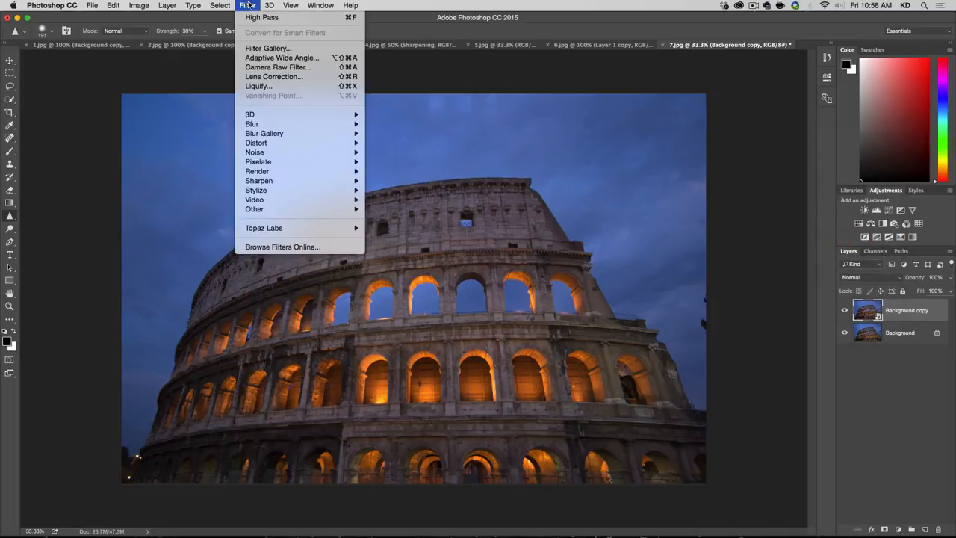
click(278, 67)
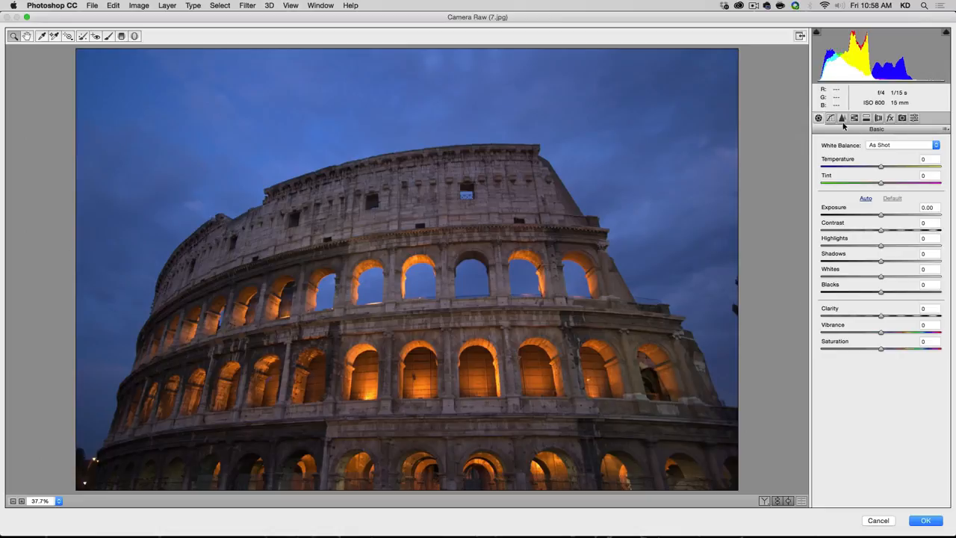
Set the Detail sharpening Amount to 22 and compare before and after side by side at 100% on the lit arches
click(843, 118)
click(839, 159)
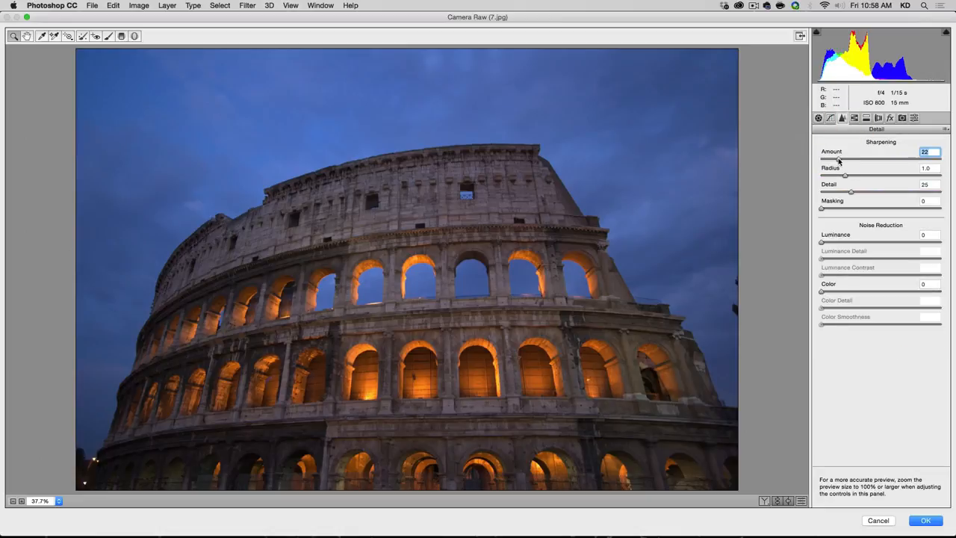
key(super+plus)
key(super+plus)
key(super+plus)
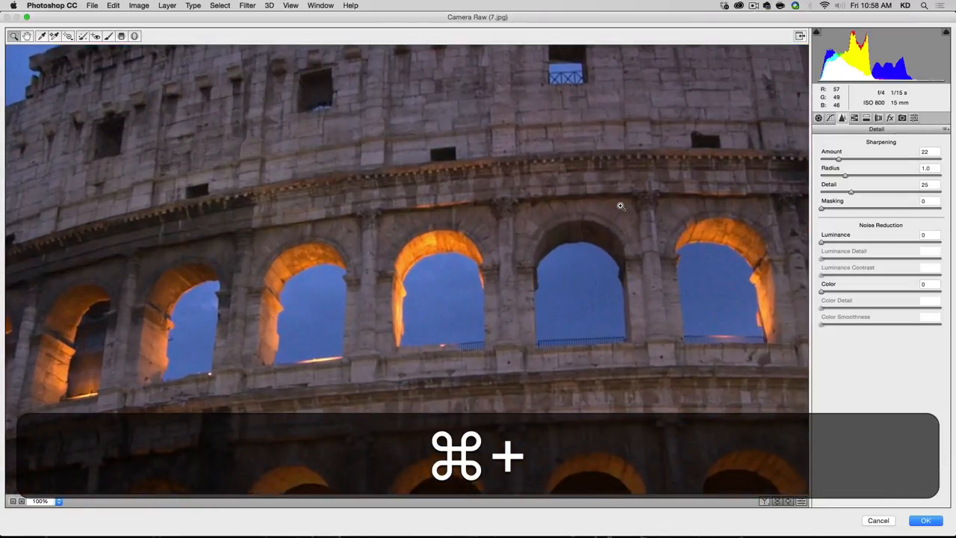
drag(487, 171, 442, 280)
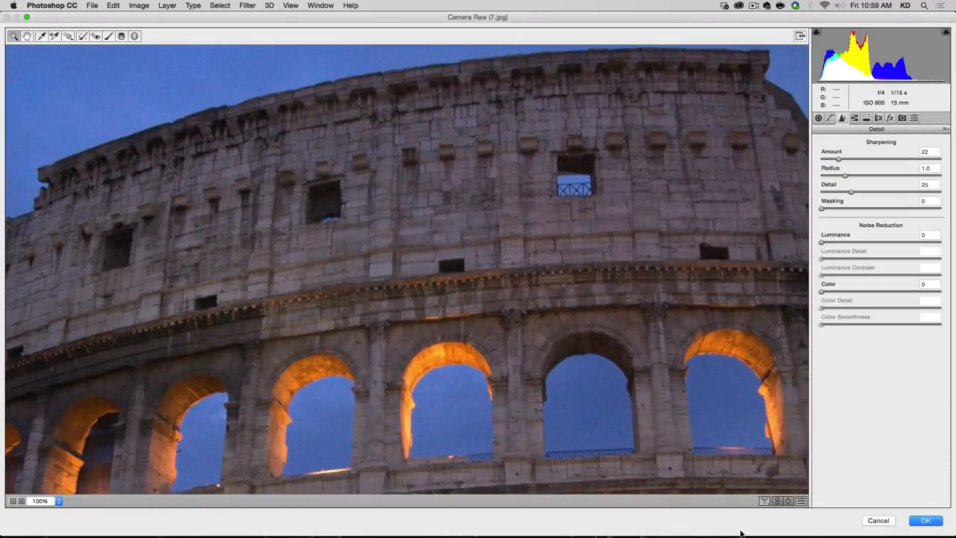
click(764, 501)
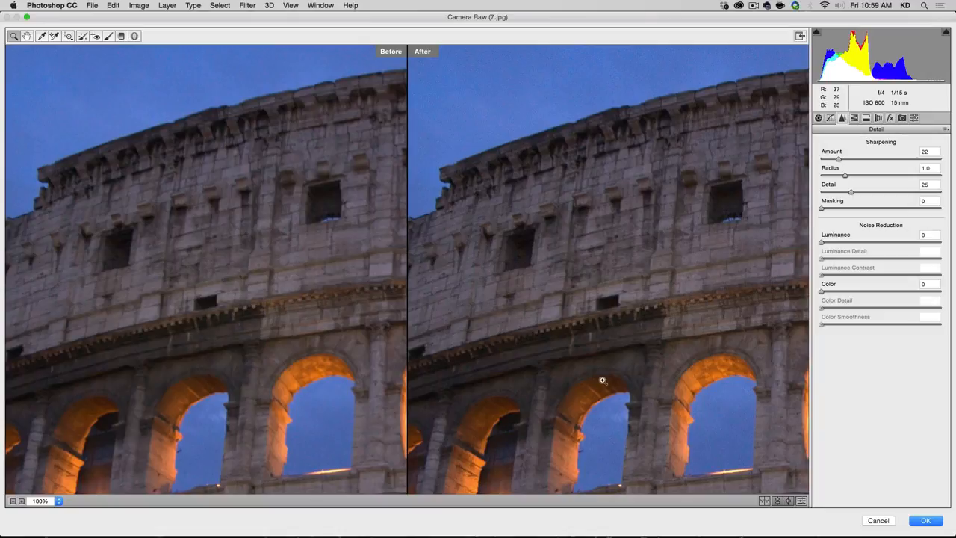
key(space)
drag(602, 384, 598, 228)
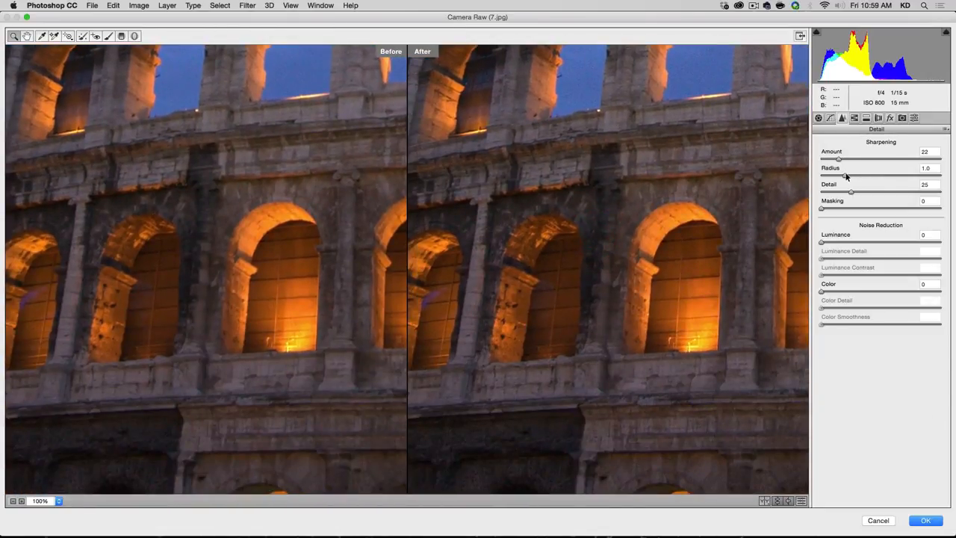
Raise the sharpening Amount to 59 and then slightly higher, increase the Masking, and adjust the Radius
drag(845, 161, 867, 158)
drag(643, 157, 598, 261)
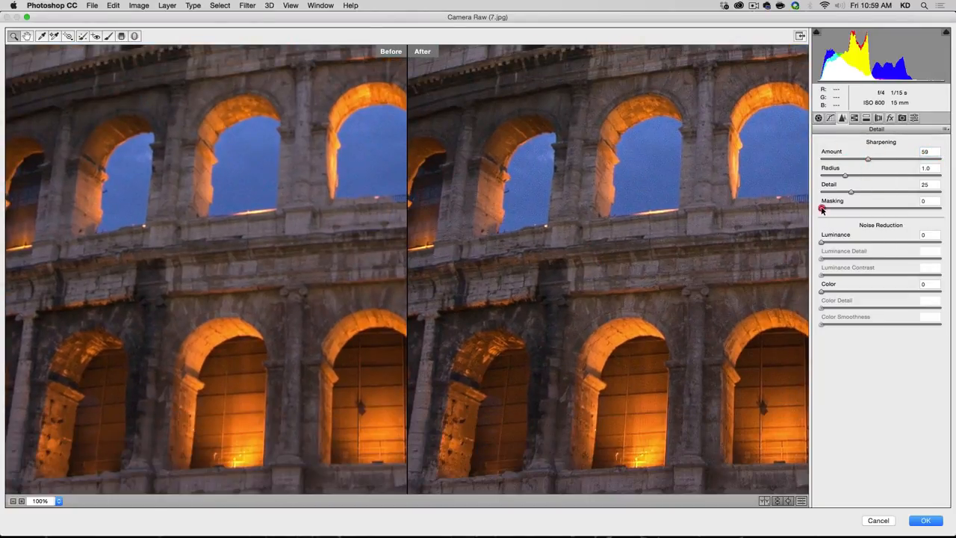
drag(822, 210, 874, 209)
click(851, 177)
click(851, 177)
drag(869, 160, 881, 159)
Set Clarity to +27 in the Basic adjustments and apply the Camera Raw Filter
click(817, 119)
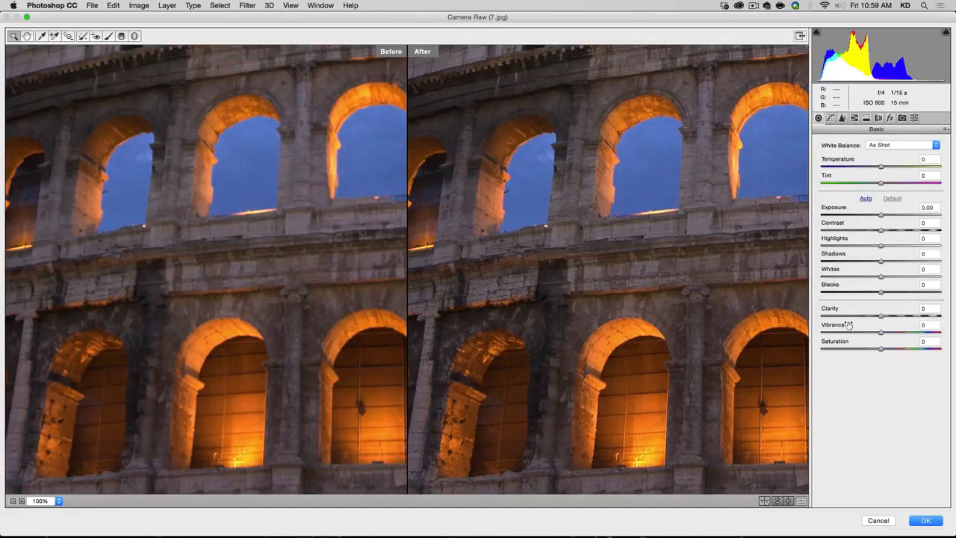
drag(882, 317, 897, 316)
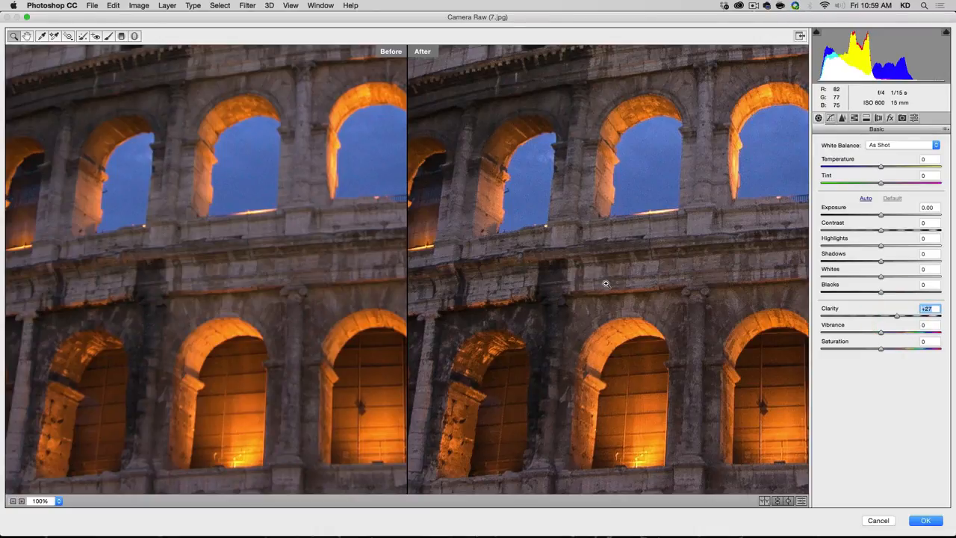
click(920, 520)
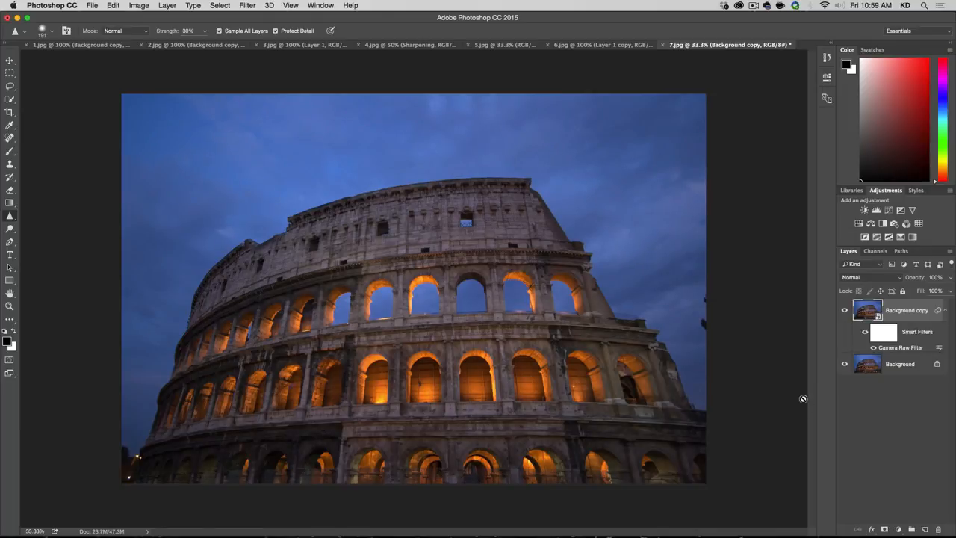
Compare the Colosseum at 100% with and without the Background copy layer, and return to the 50% view
key(super+plus)
key(super+plus)
key(super+plus)
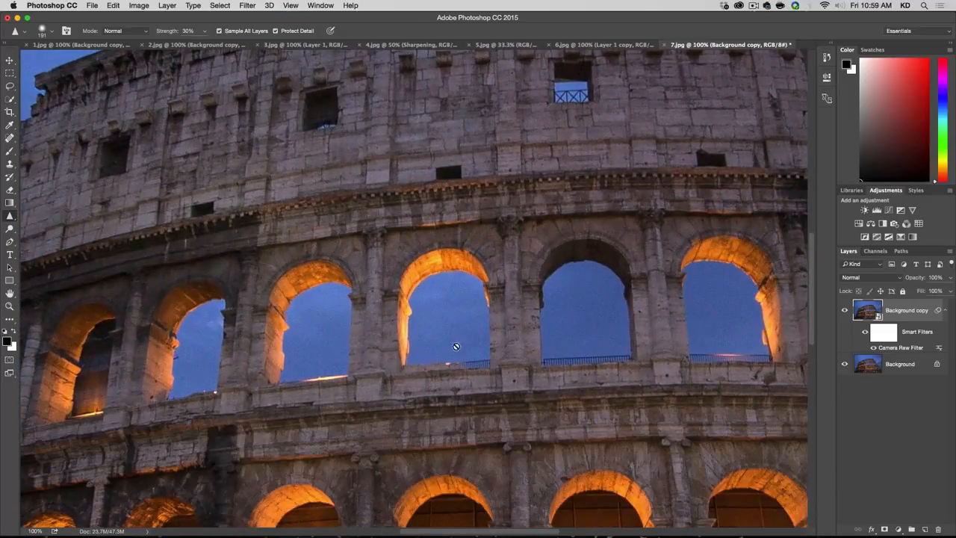
click(845, 313)
click(846, 312)
click(845, 312)
key(super+minus)
key(super+minus)
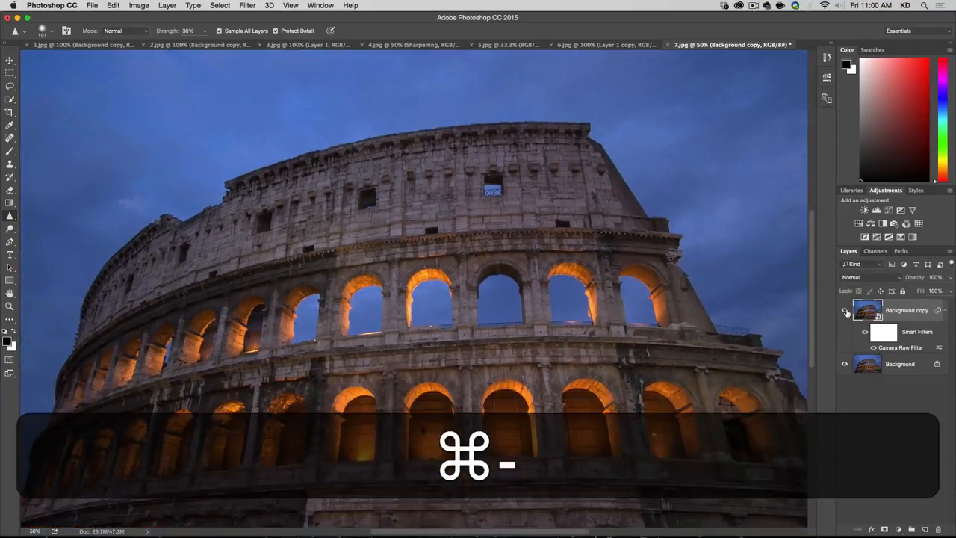
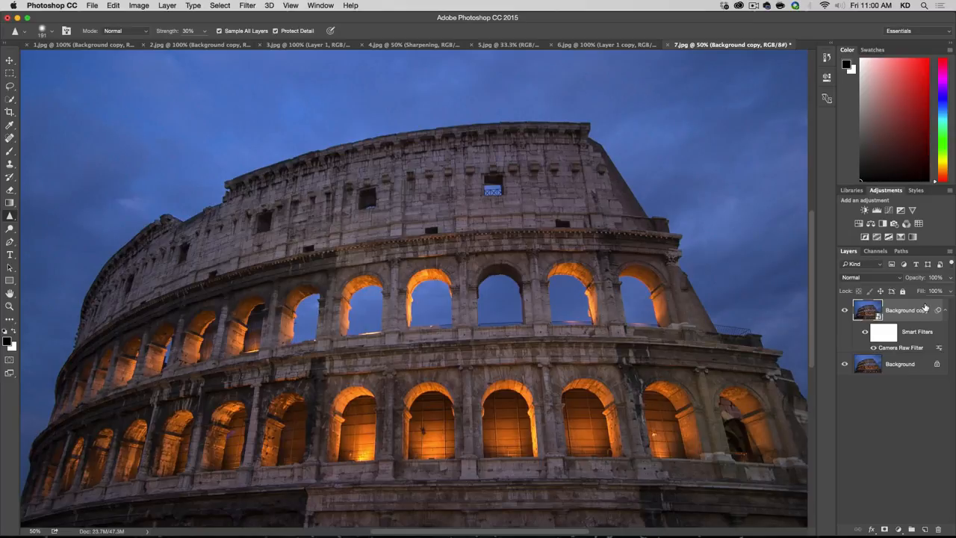
Open the Background copy layer's blending options and set the dark Blend If slider for Underlying Layer to 34
double_click(924, 310)
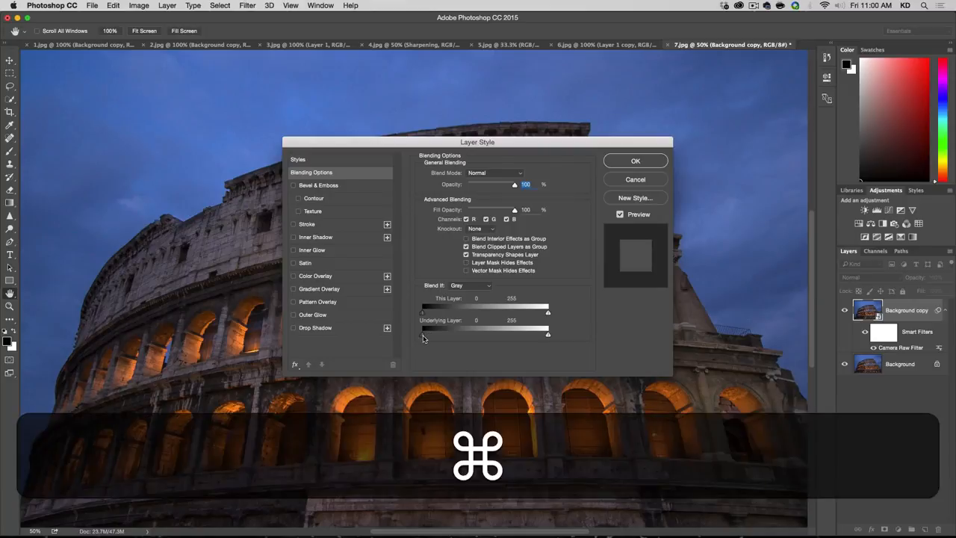
key(super+plus)
key(super+plus)
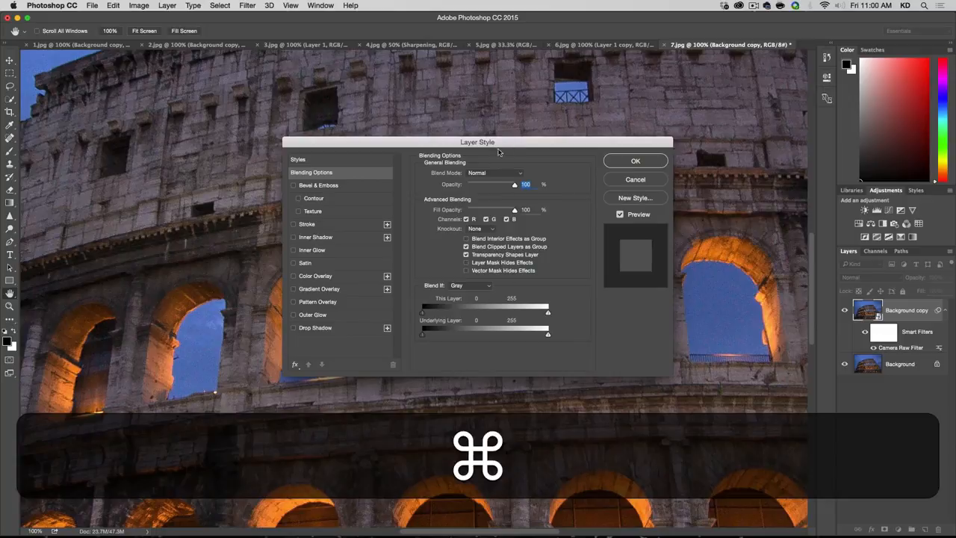
drag(500, 144, 559, 114)
key(space)
drag(94, 367, 211, 203)
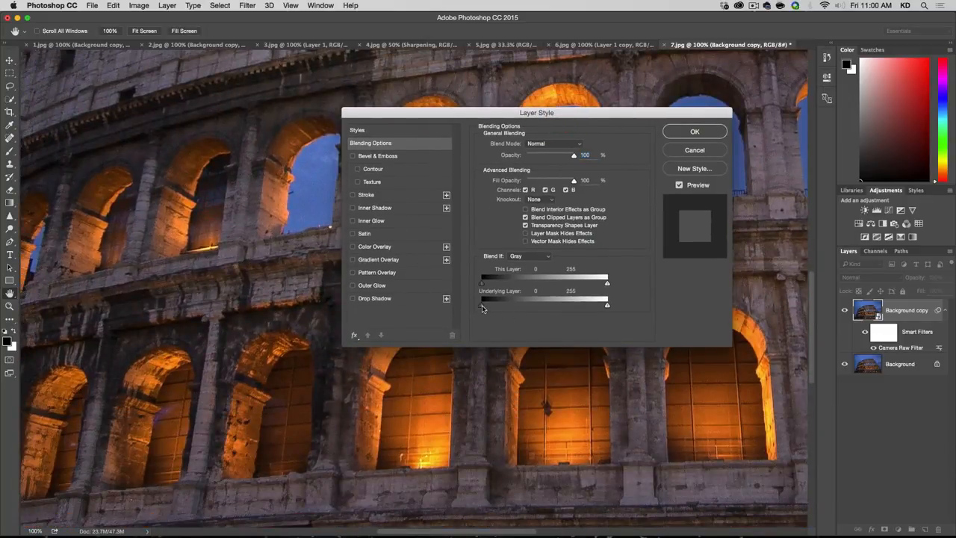
mouse_move(482, 308)
mouse_down()
mouse_move(513, 309)
mouse_move(500, 308)
mouse_up()
drag(428, 118, 307, 262)
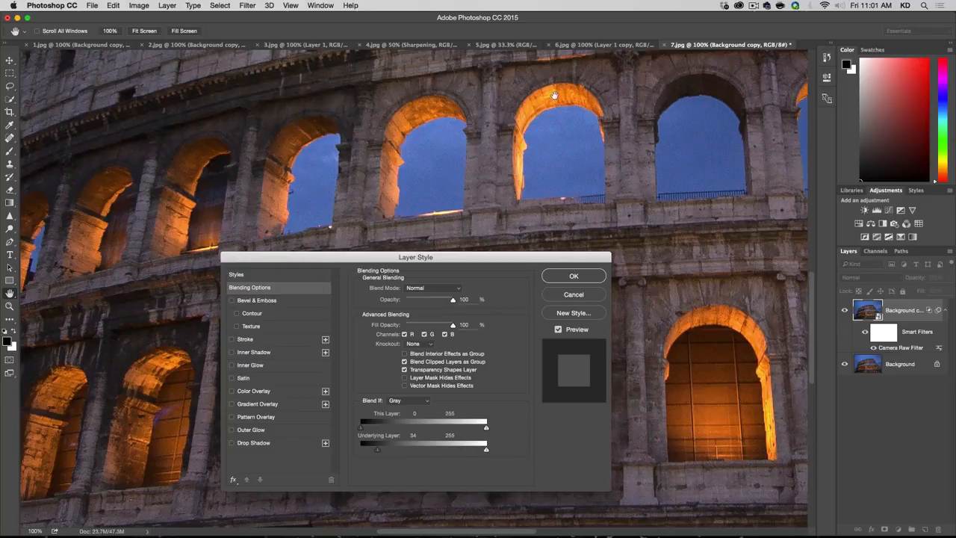
Split the Underlying Layer Blend If sliders to 34/58 for the shadows and 188/224 for the highlights
drag(486, 451, 454, 448)
click(559, 329)
key(alt)
key(alt)
drag(380, 452, 387, 453)
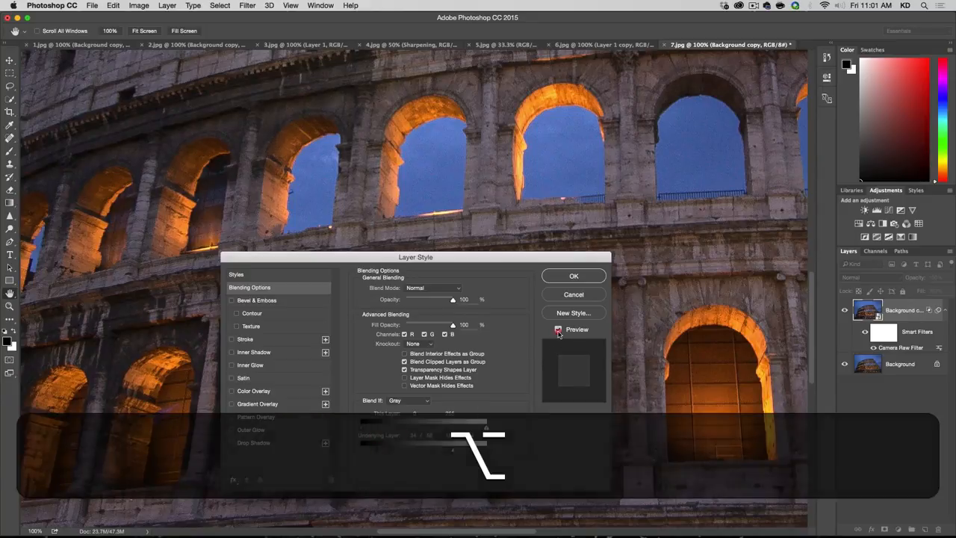
Compare the Colosseum with and without the Blend If changes using the layer style preview
click(558, 330)
click(558, 330)
click(558, 331)
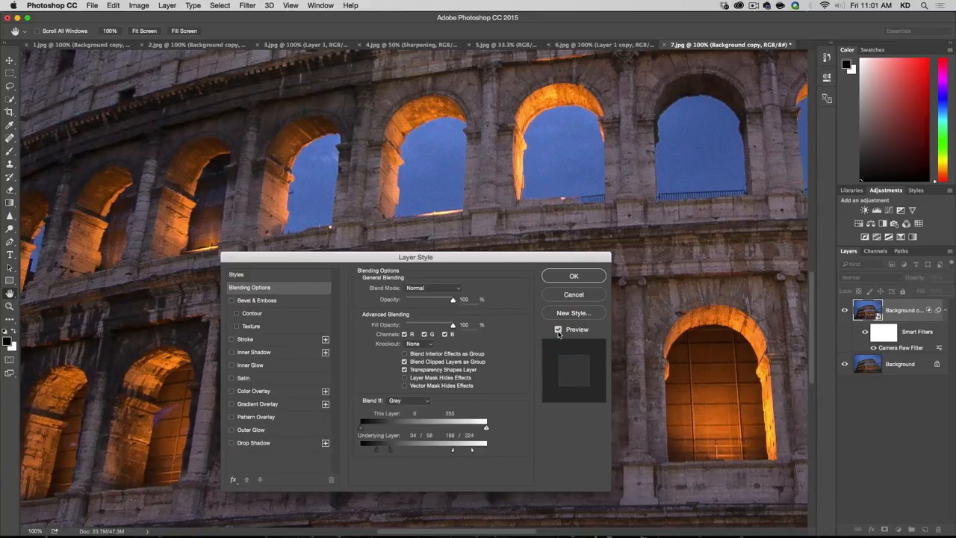
click(558, 331)
click(558, 331)
click(558, 331)
click(583, 331)
click(583, 330)
Fine-tune the split shadow sliders of the Underlying Layer and apply the layer style
drag(378, 450, 375, 451)
drag(386, 451, 387, 451)
click(385, 451)
click(573, 276)
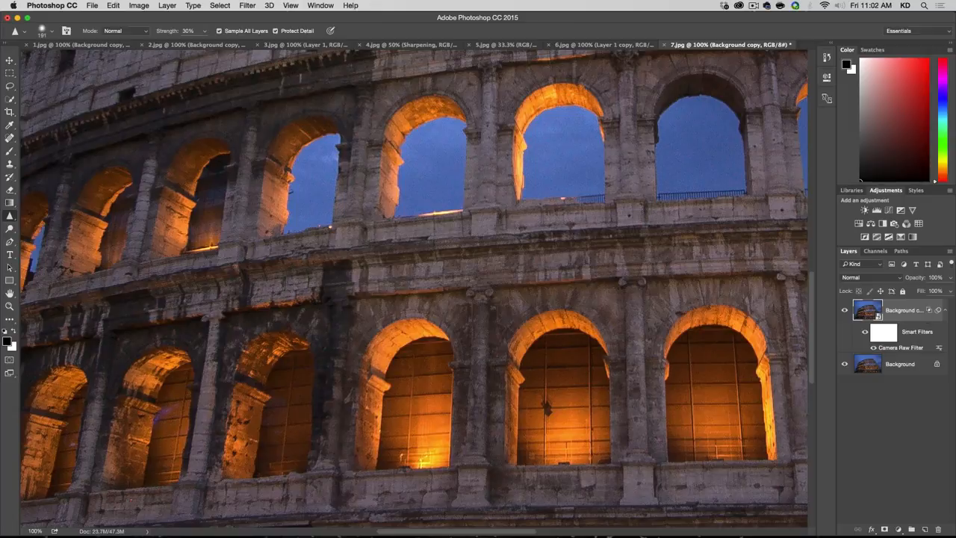
Switch to Finder and open 8.jpg
key(super+Tab)
double_click(625, 214)
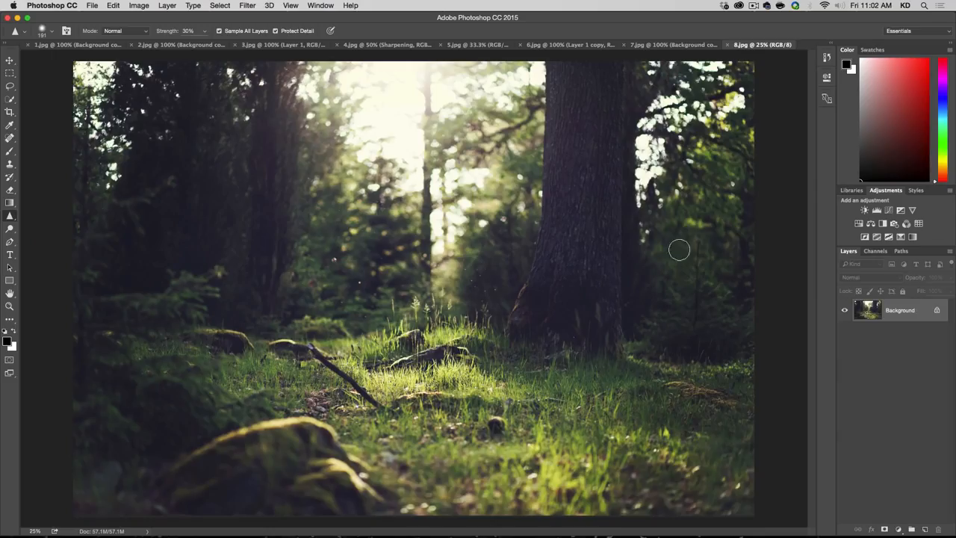
Examine the forest background and the sunlit grass at 100%, and return to the full view
key(super)
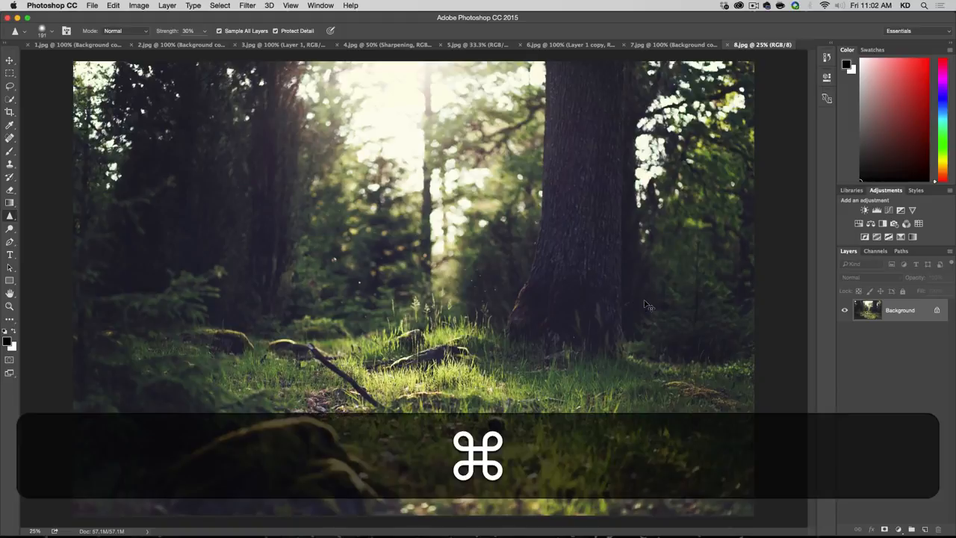
key(super+plus)
key(super+plus)
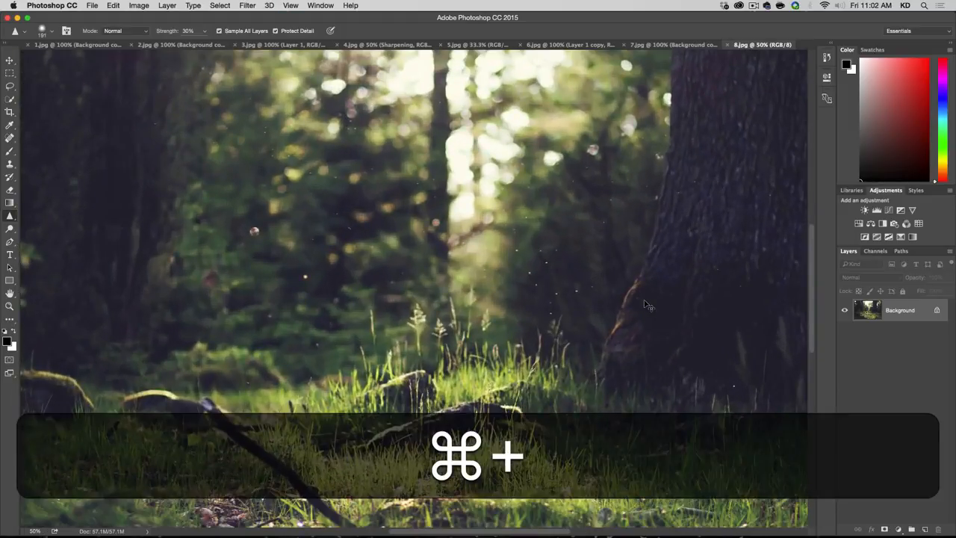
key(super+plus)
key(super+plus)
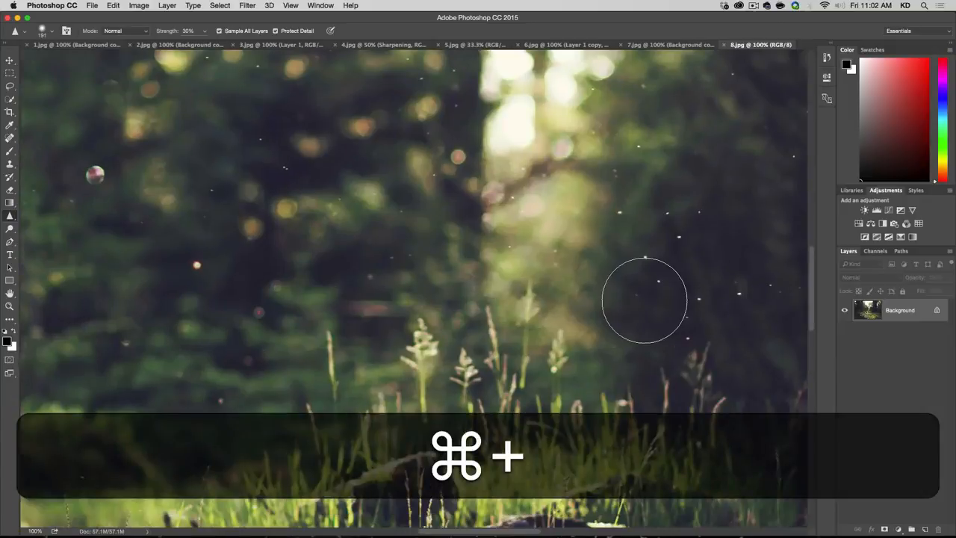
mouse_move(574, 302)
mouse_down()
mouse_move(498, 121)
mouse_move(506, 155)
mouse_up()
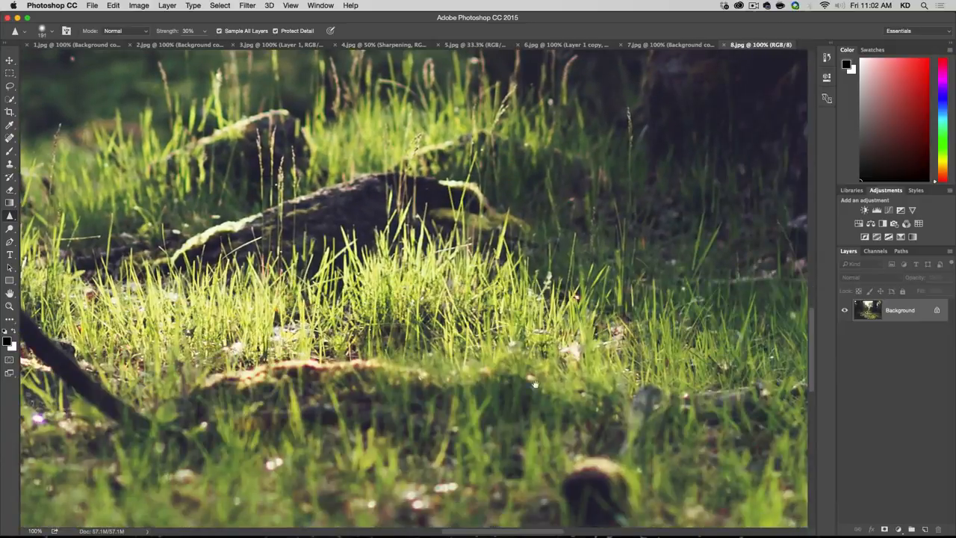
key(super+minus)
key(super+minus)
key(super+minus)
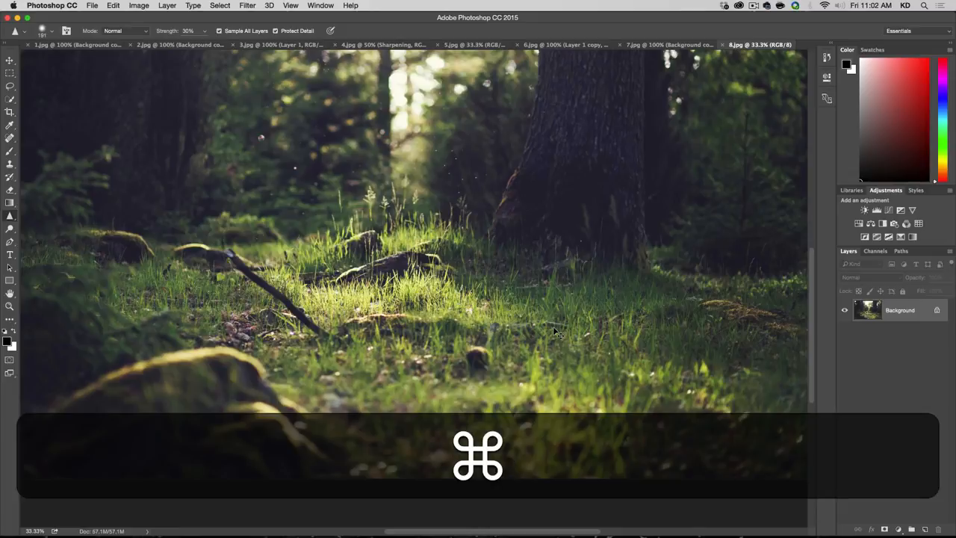
key(alt+super+minus)
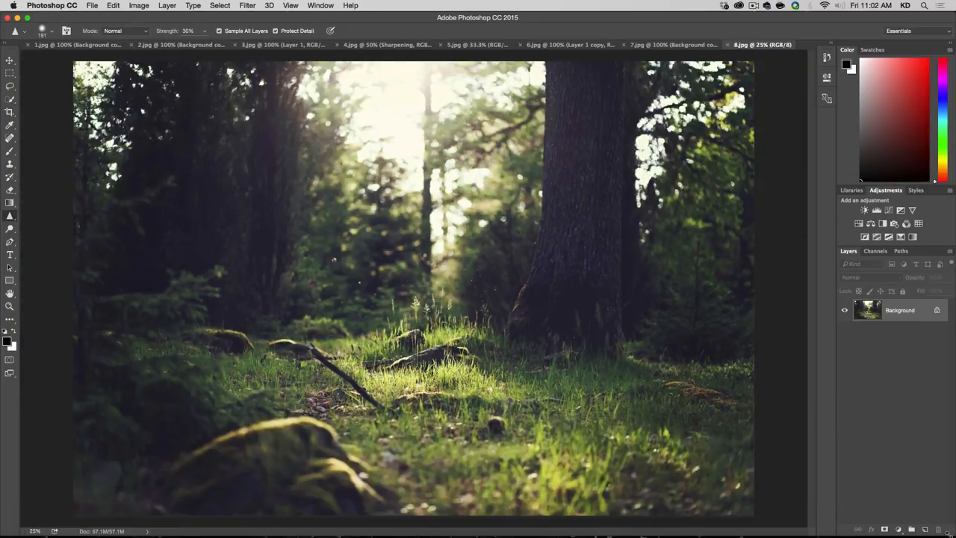
Add a new empty layer above the Background and set the Sharpen tool's brush size to 1500 px
click(925, 529)
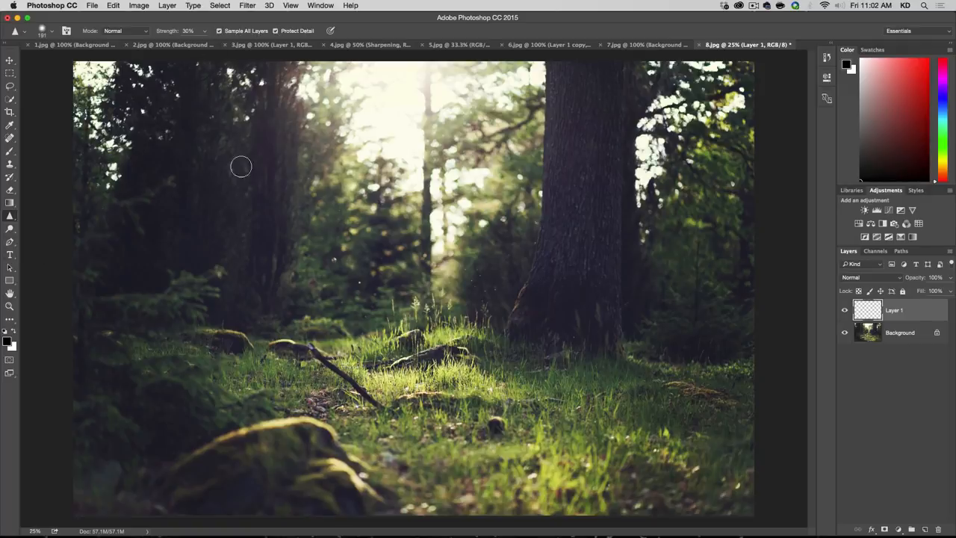
right_click(293, 210)
drag(391, 235, 403, 236)
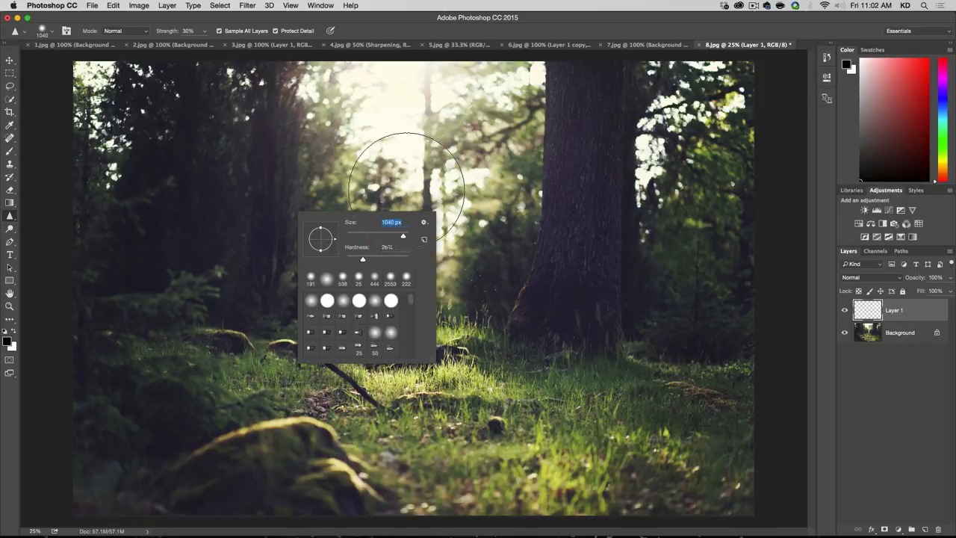
text(1500)
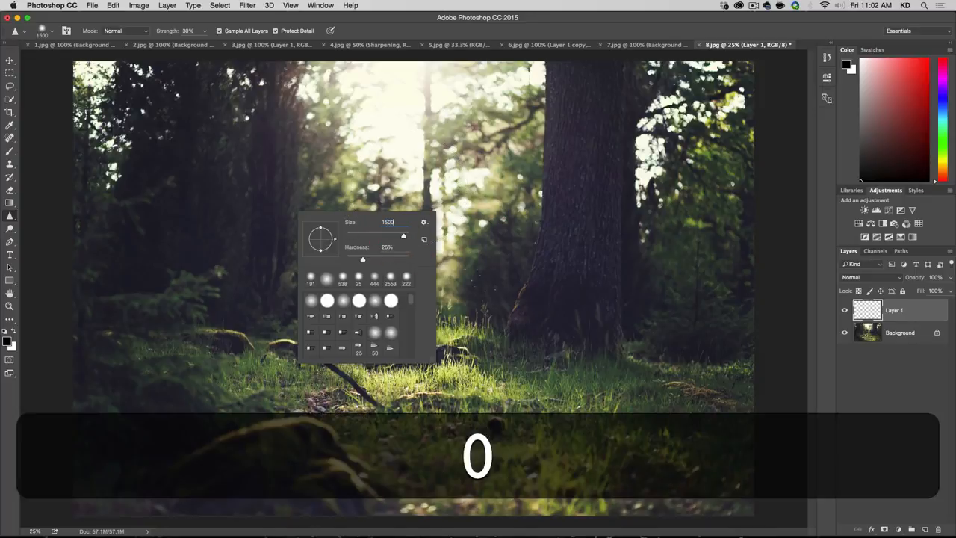
text(0)
key(Return)
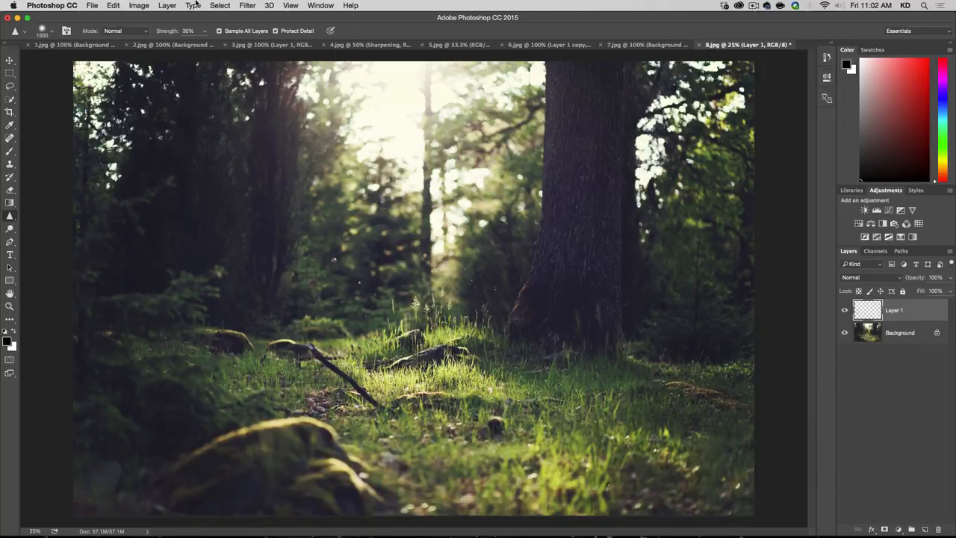
Set the Sharpen tool's strength to 20% and paint over the sunlit grass on Layer 1
click(188, 30)
text(20)
key(Return)
mouse_move(576, 404)
mouse_down()
mouse_move(51, 510)
mouse_move(459, 345)
mouse_move(386, 379)
mouse_up()
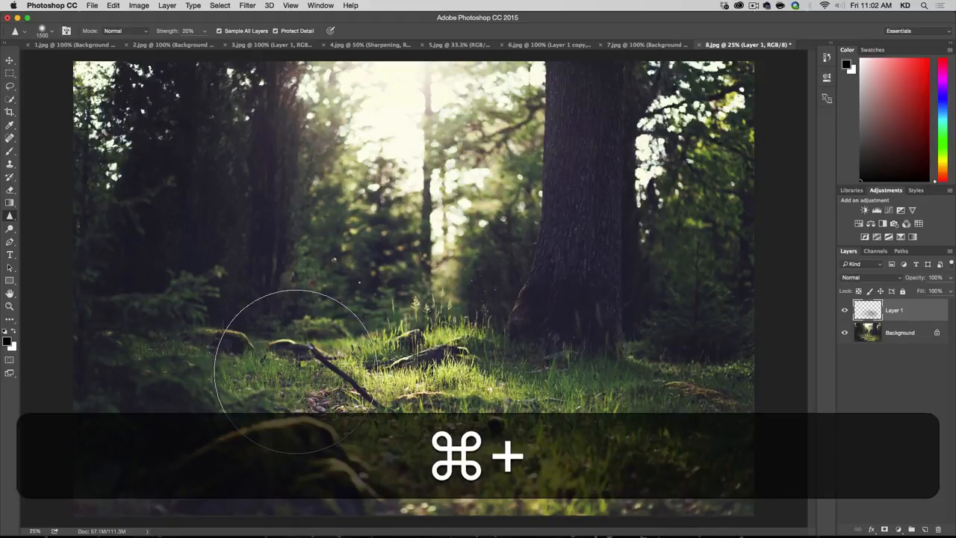
Compare the sunlit grass at 100% with and without Layer 1
key(super+plus)
key(super+plus)
key(super+plus)
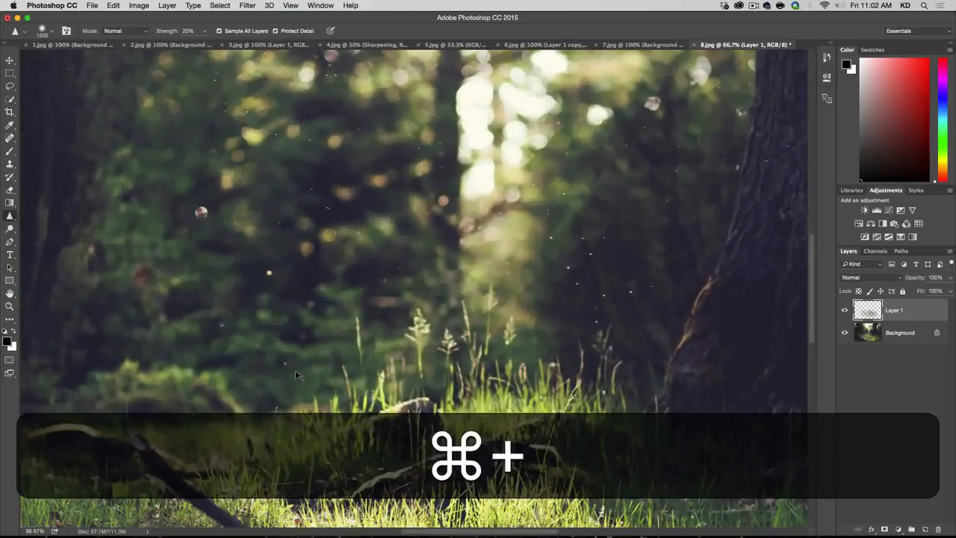
key(super+plus)
drag(308, 374, 265, 34)
drag(691, 244, 650, 230)
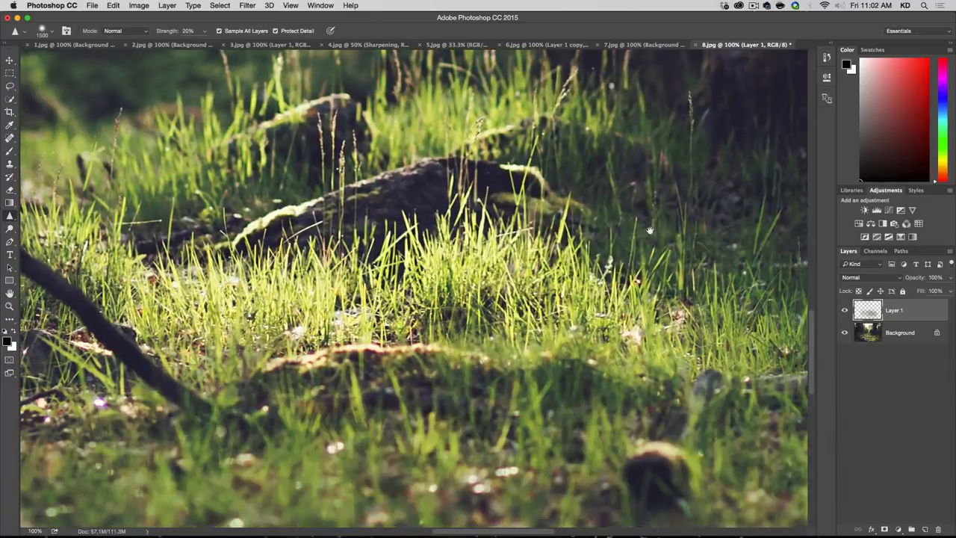
click(845, 311)
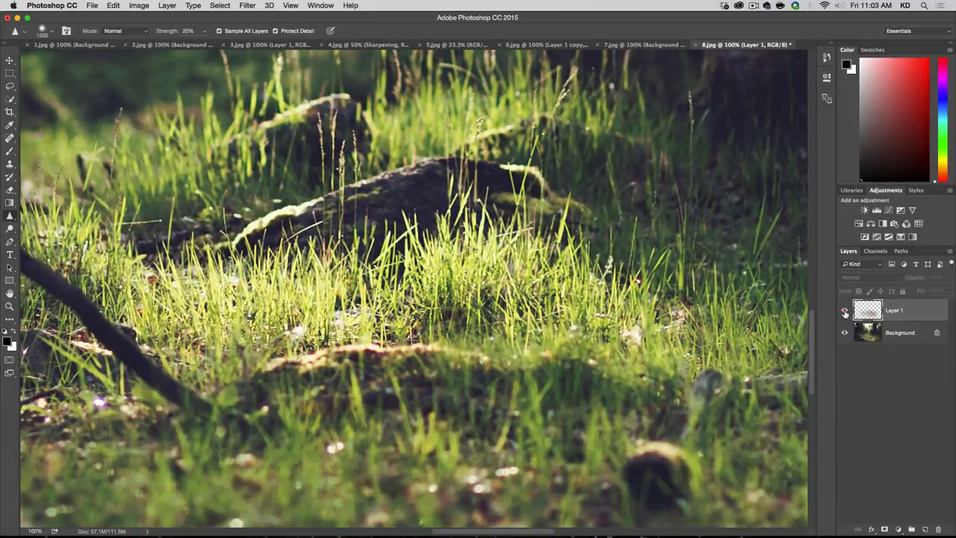
click(845, 310)
click(845, 311)
click(844, 311)
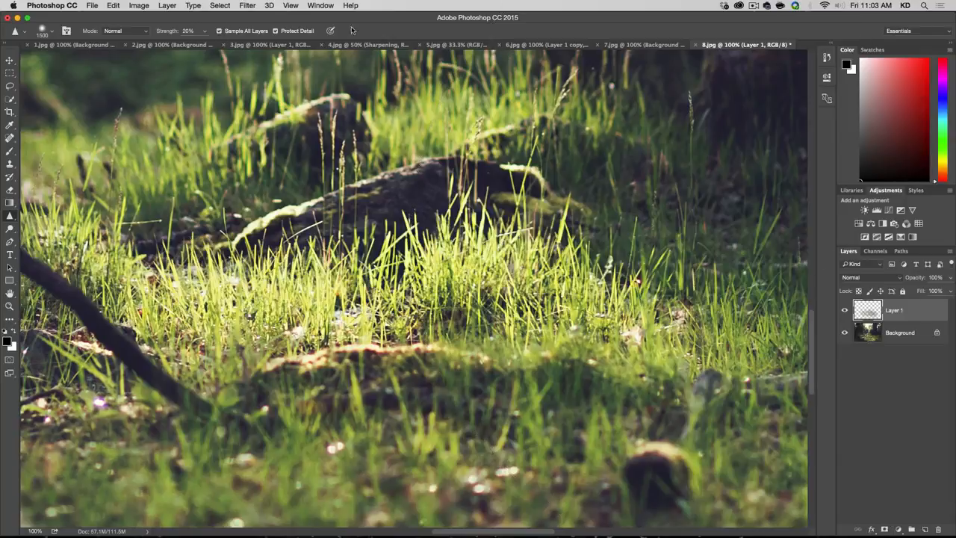
Set the Sharpen tool's strength to 30%
key(alt+super+minus)
key(alt+super+minus)
key(alt+super+minus)
key(alt+super+minus)
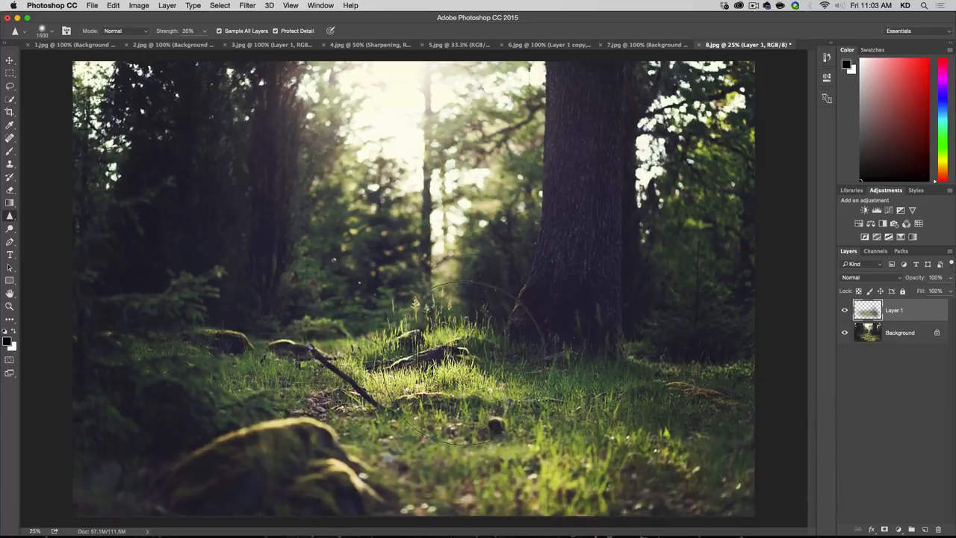
key(super+plus)
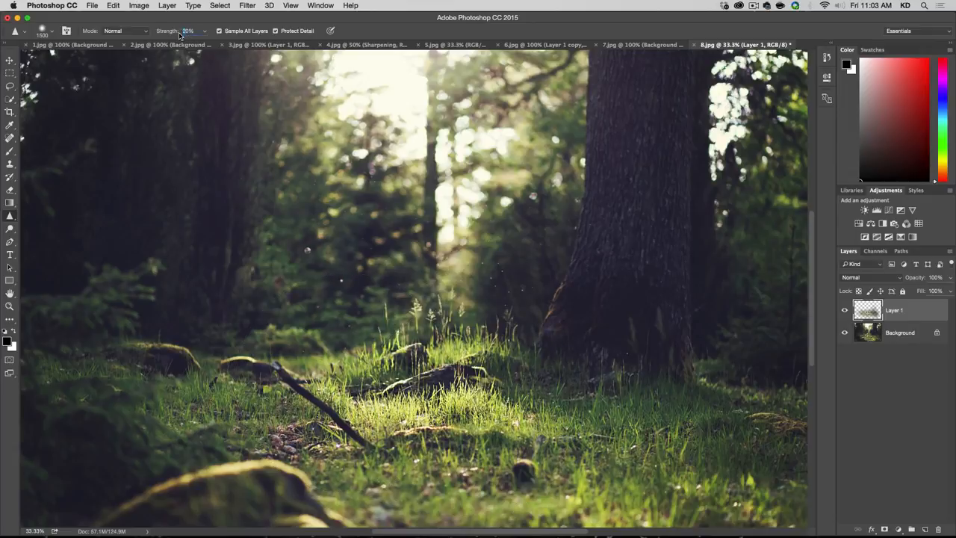
key(3)
Hide and show Layer 1 to compare the sharpening, in the wider view and at 100% on the sunlit grass
click(849, 313)
click(845, 310)
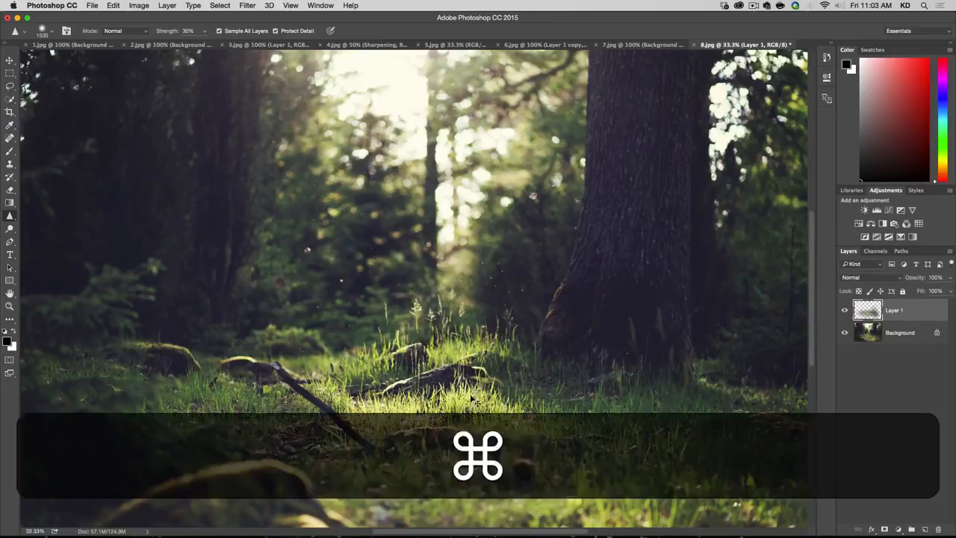
key(alt+super+plus)
key(alt+super+plus)
key(alt+super+plus)
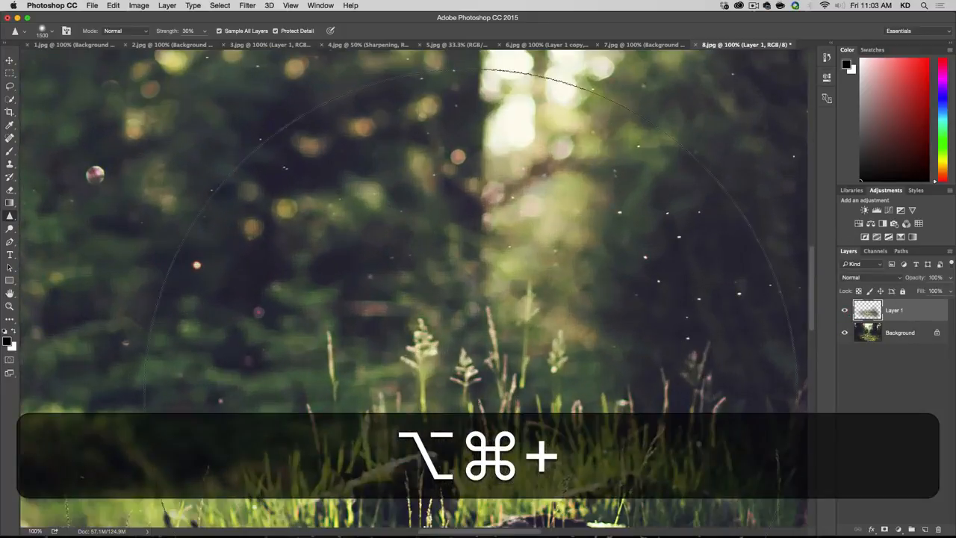
key(alt+super+space)
drag(510, 372, 457, 48)
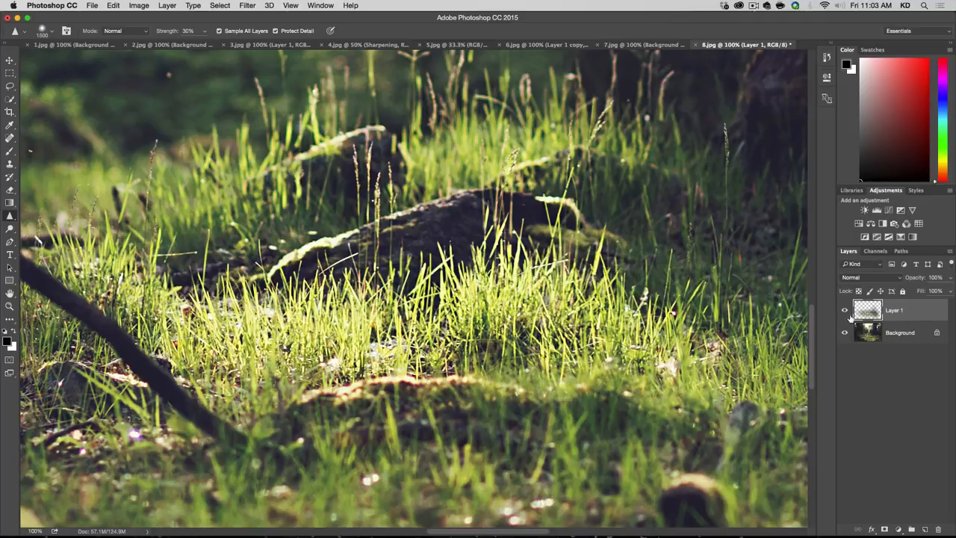
click(845, 311)
click(845, 311)
click(844, 311)
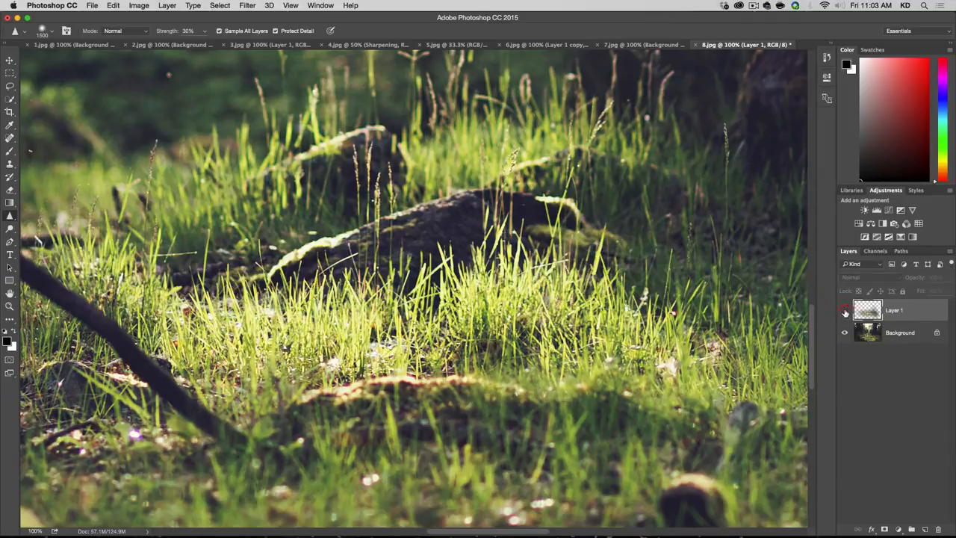
click(845, 310)
key(super+space)
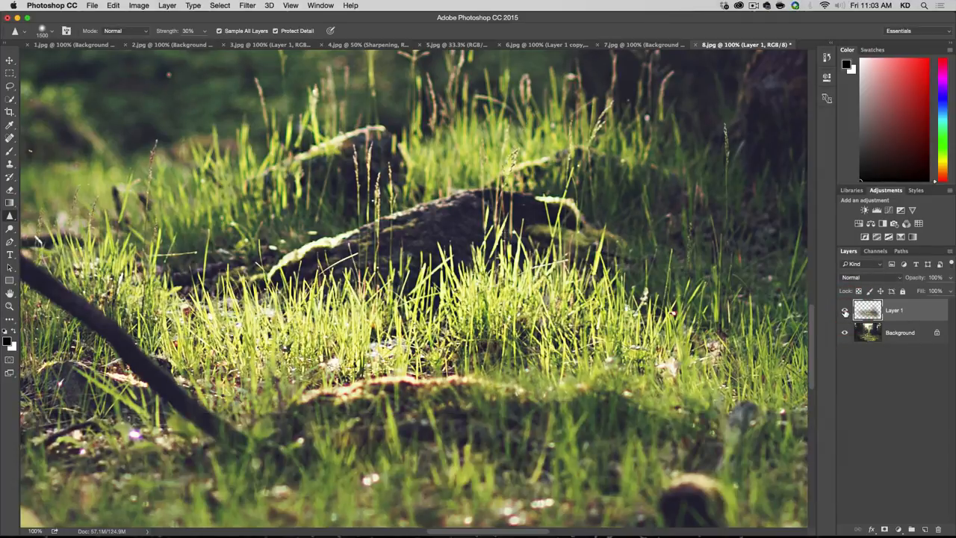
key(space)
Apply a High Pass filter with a 1.5 px radius to Layer 1
key(alt+super+minus)
key(alt+super+minus)
key(alt+super+minus)
key(alt+super+minus)
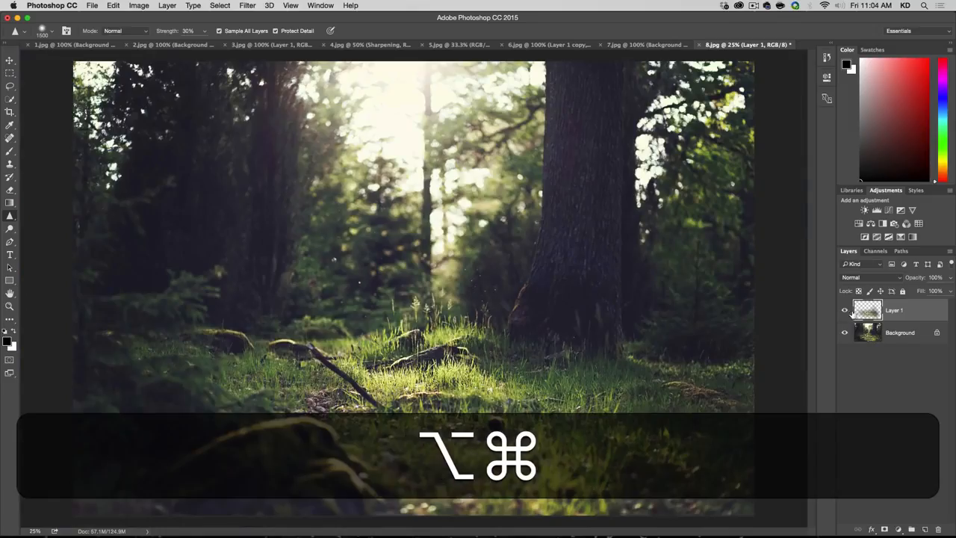
click(240, 4)
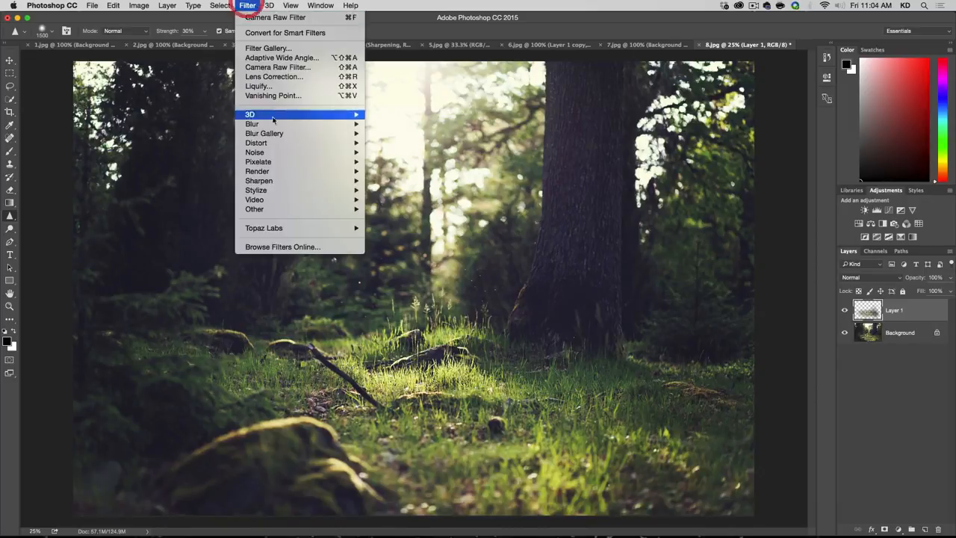
mouse_move(297, 210)
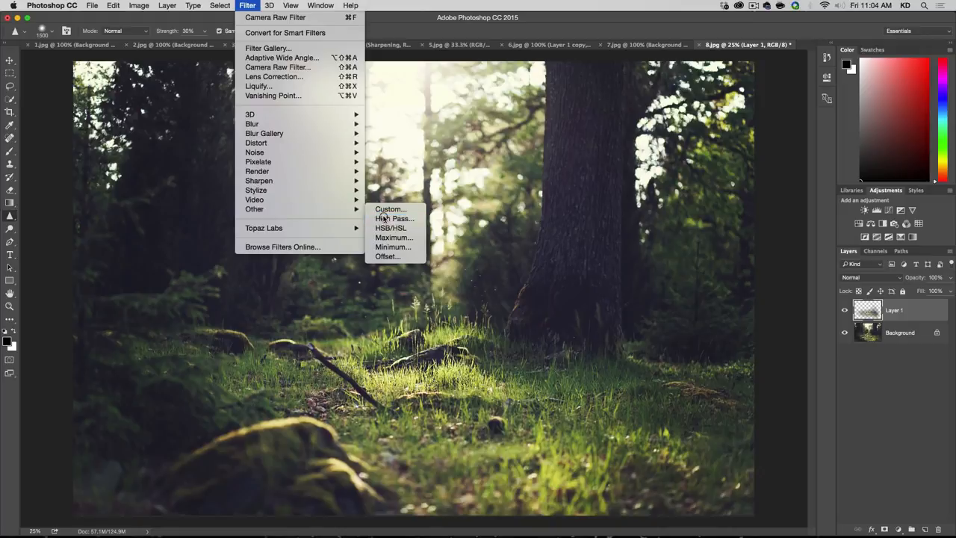
click(382, 218)
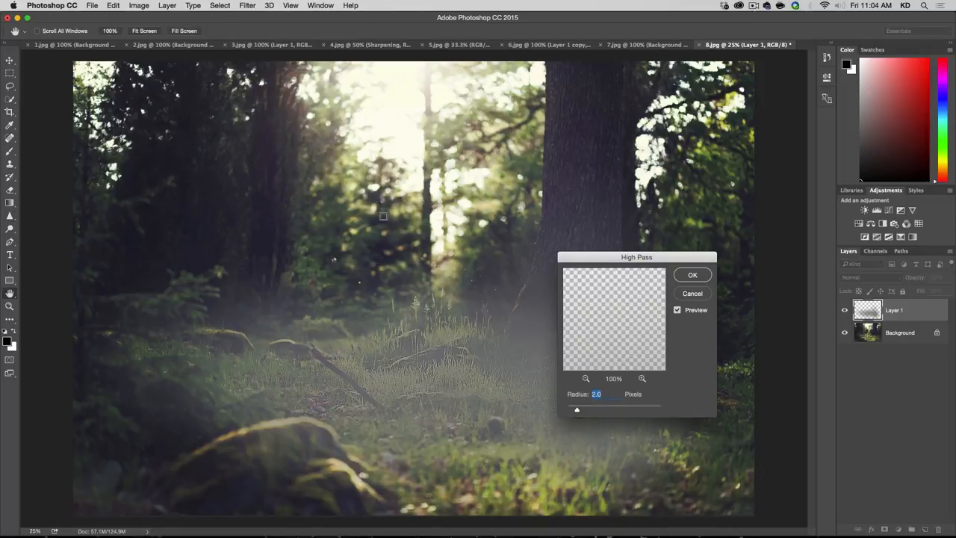
text(15)
key(Return)
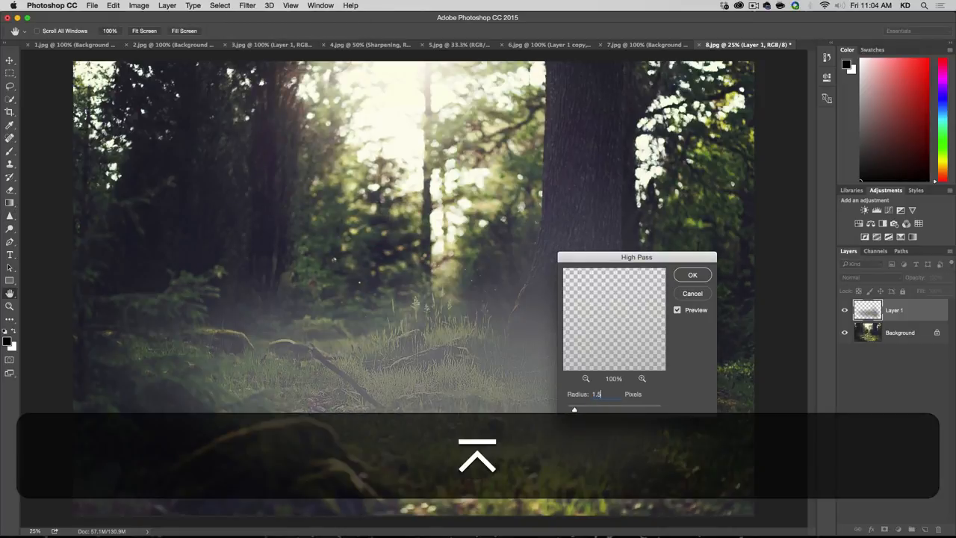
Change Layer 1's blend mode to Linear Light and compare the photo with and without the layer
click(857, 278)
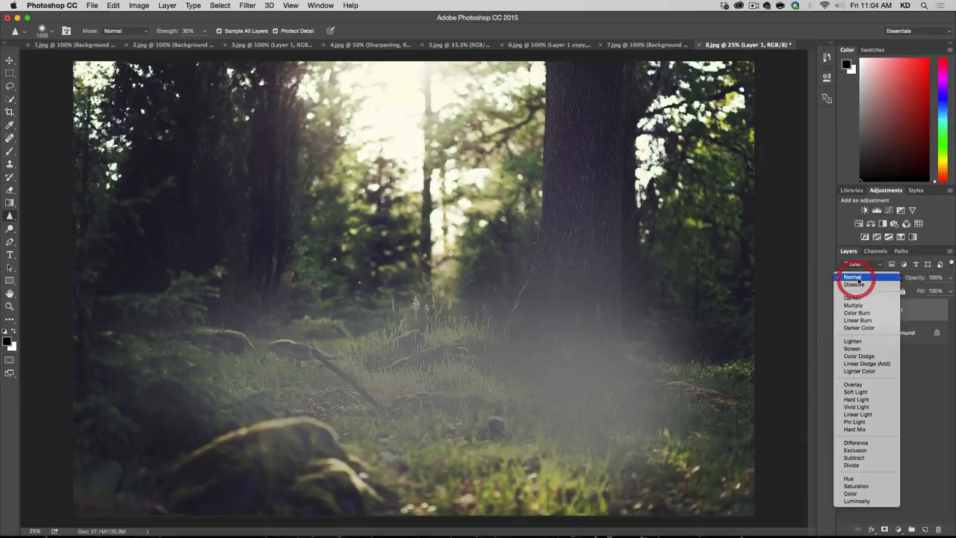
click(872, 414)
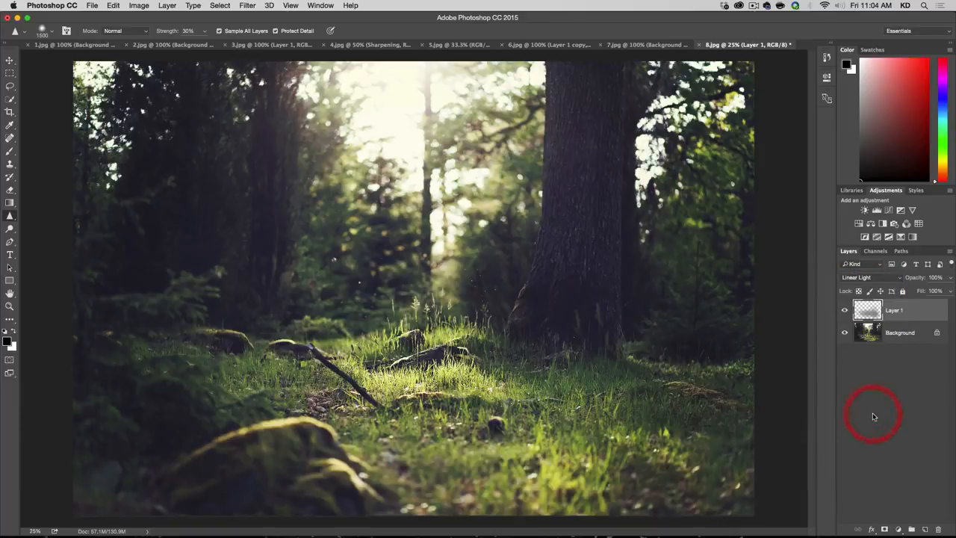
click(847, 312)
click(847, 312)
click(847, 312)
click(847, 312)
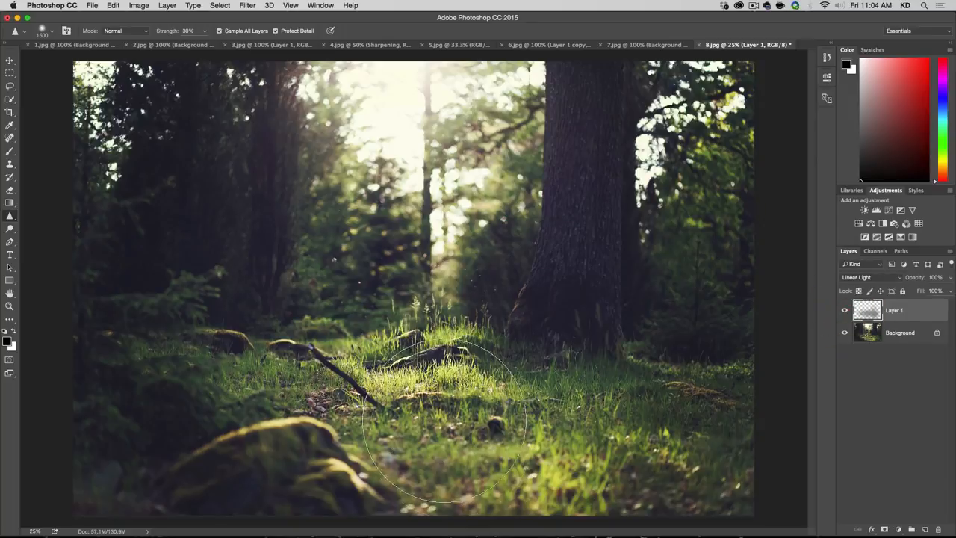
Reduce the opacity of Layer 1 to 70%
key(super+equal)
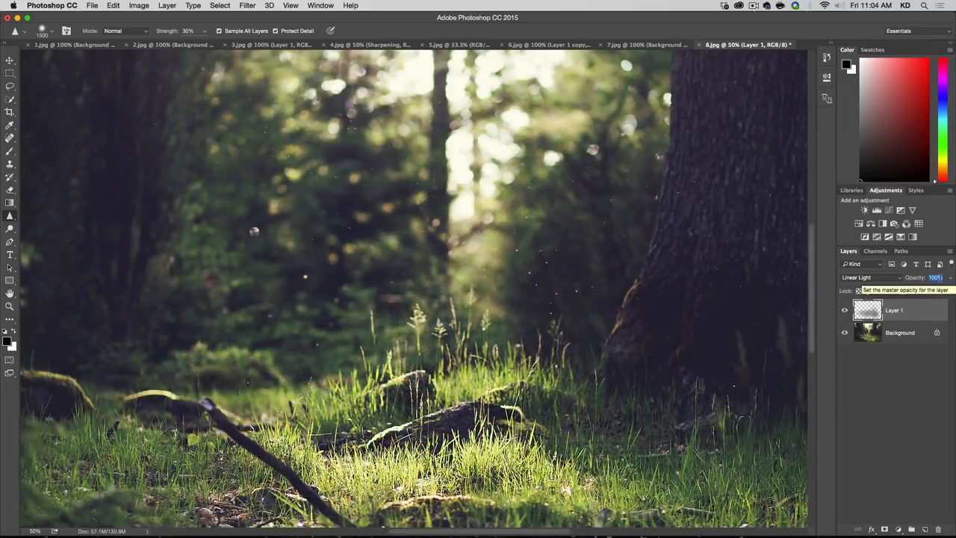
text(70)
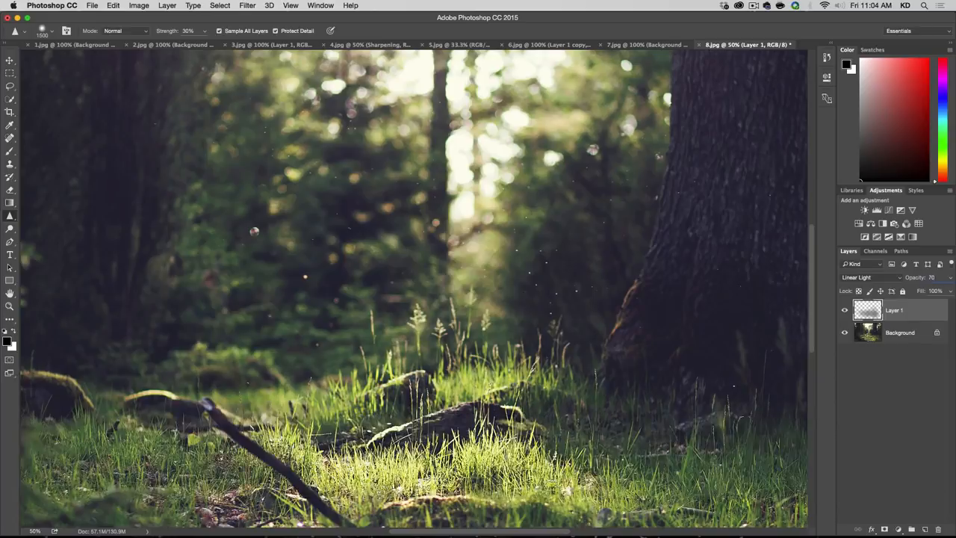
key(Return)
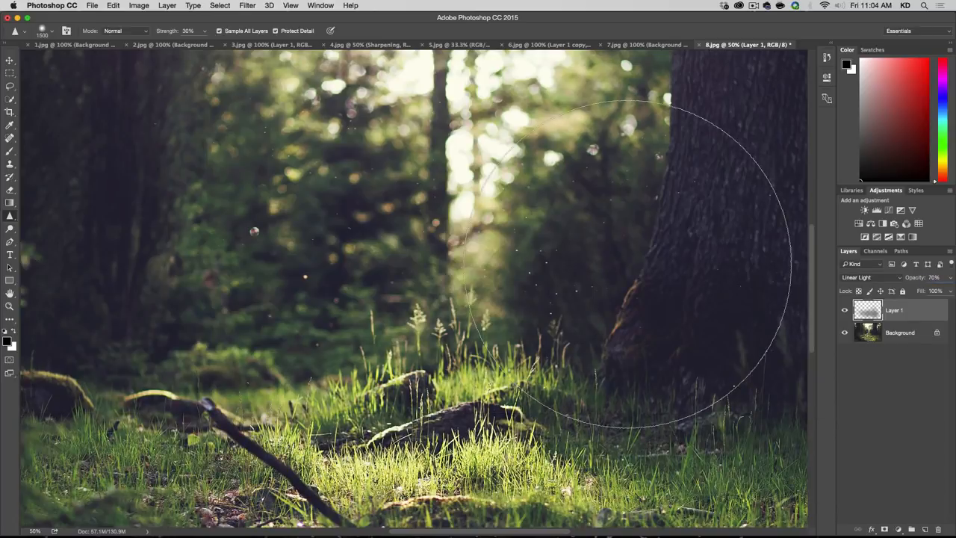